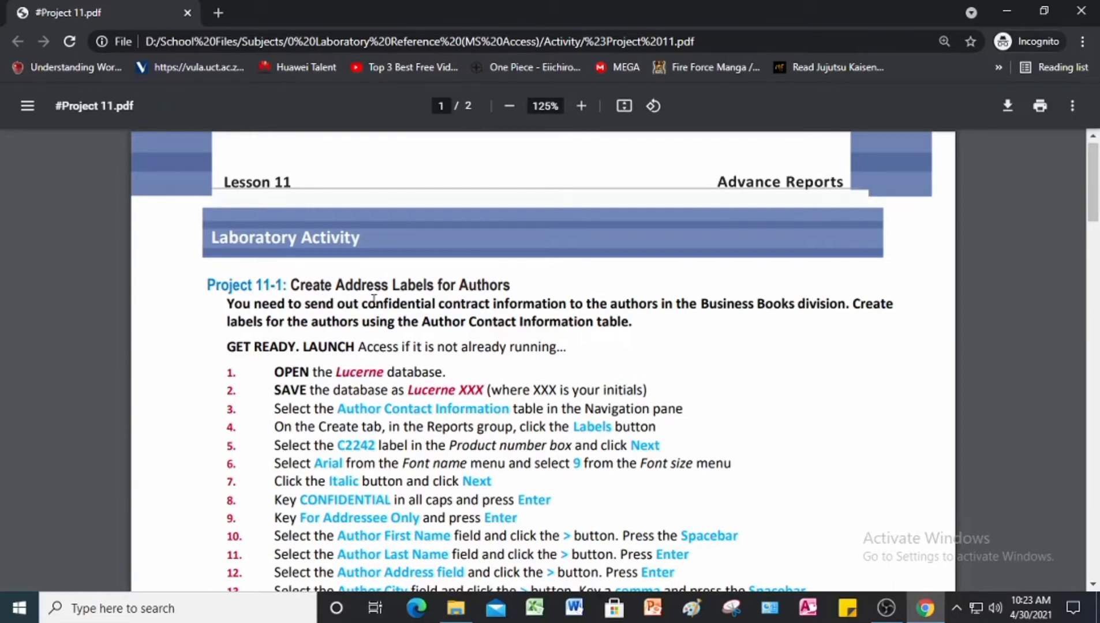
- Review the Project 11-1 instructions, switch to Microsoft Access and dismiss the Office activation wizard
{"action": "scroll", "coordinate": [373, 299], "scroll_direction": "down", "scroll_amount": 1}
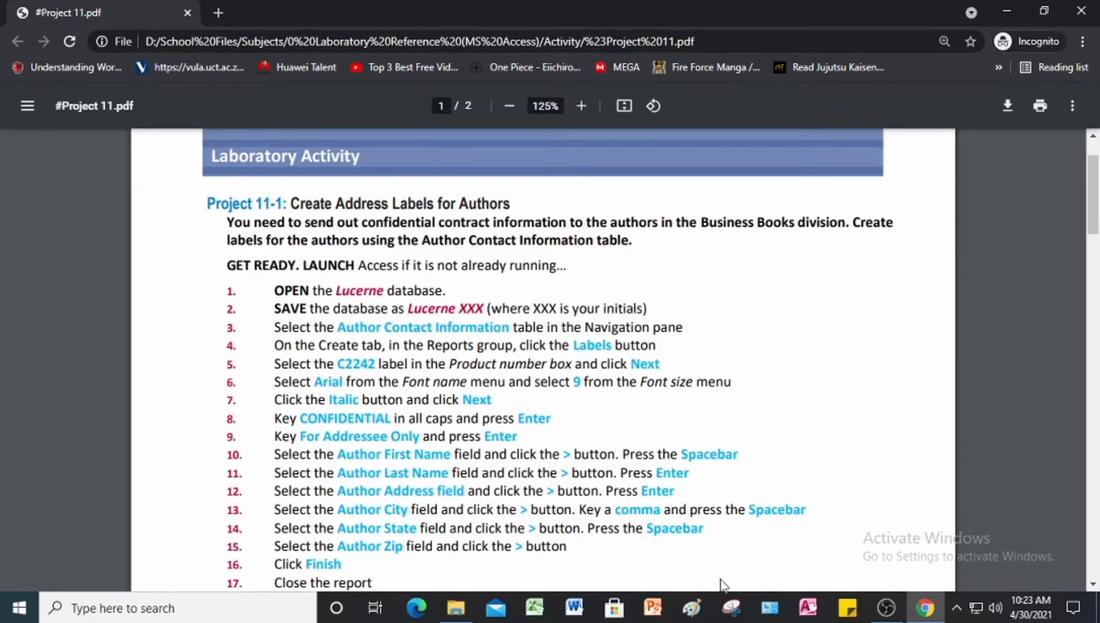
{"action": "left_click", "coordinate": [814, 615]}
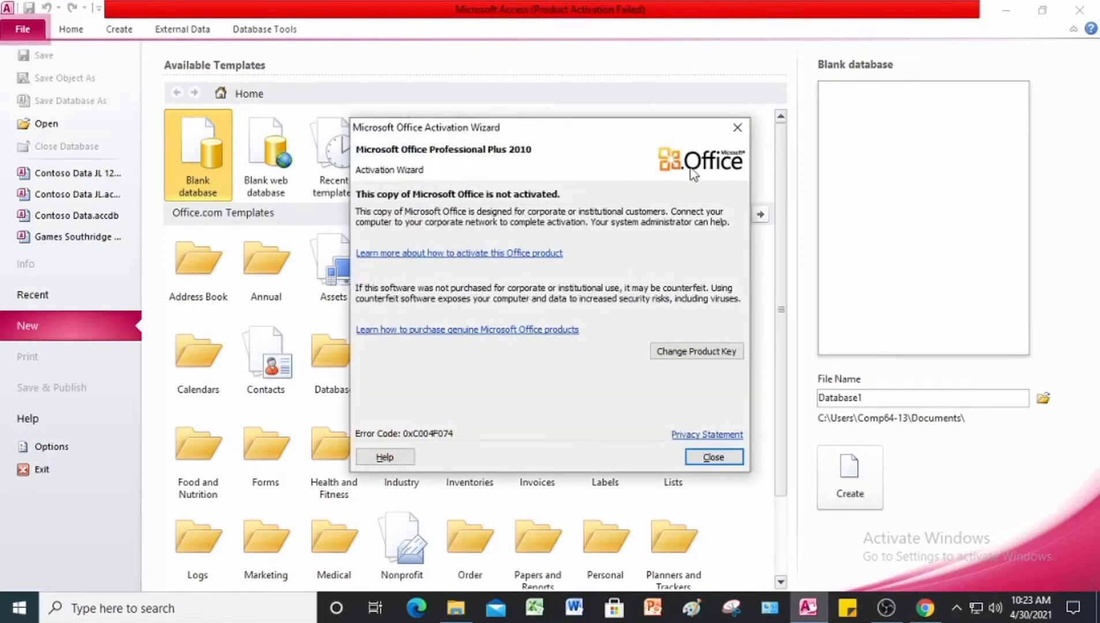
{"action": "left_click", "coordinate": [738, 127]}
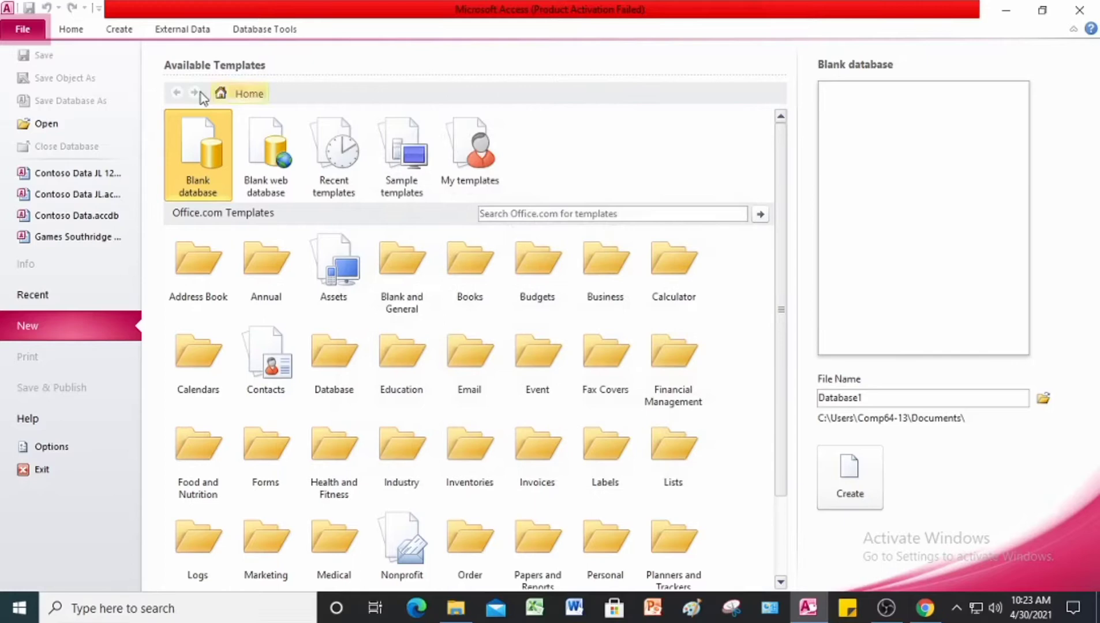
- Browse for a database to open in School Files > Subjects > 0 Laboratory Reference (MS Access) on Local Disk (D:)
{"action": "left_click", "coordinate": [36, 122]}
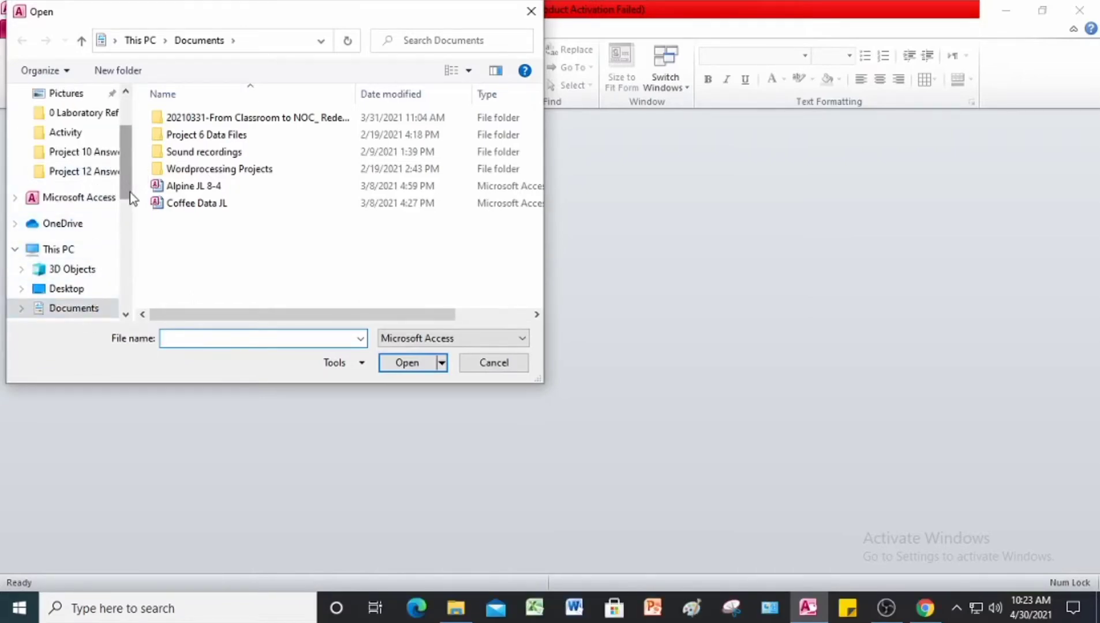
{"action": "scroll", "coordinate": [130, 193], "scroll_direction": "up", "scroll_amount": 1}
{"action": "left_click_drag", "start_coordinate": [131, 182], "coordinate": [130, 238]}
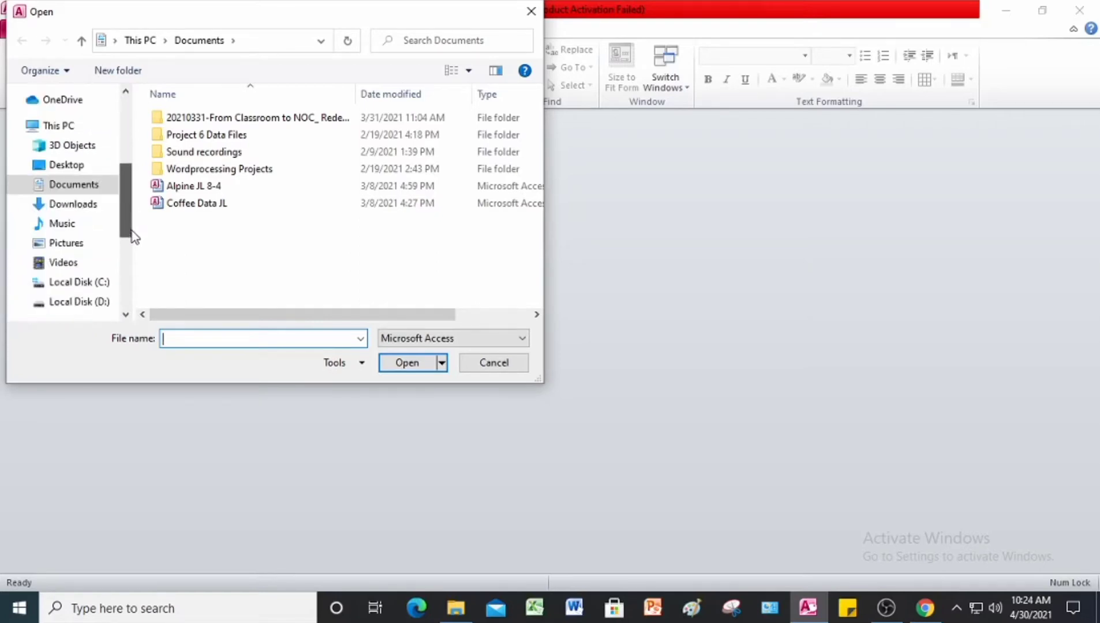
{"action": "left_click", "coordinate": [94, 305]}
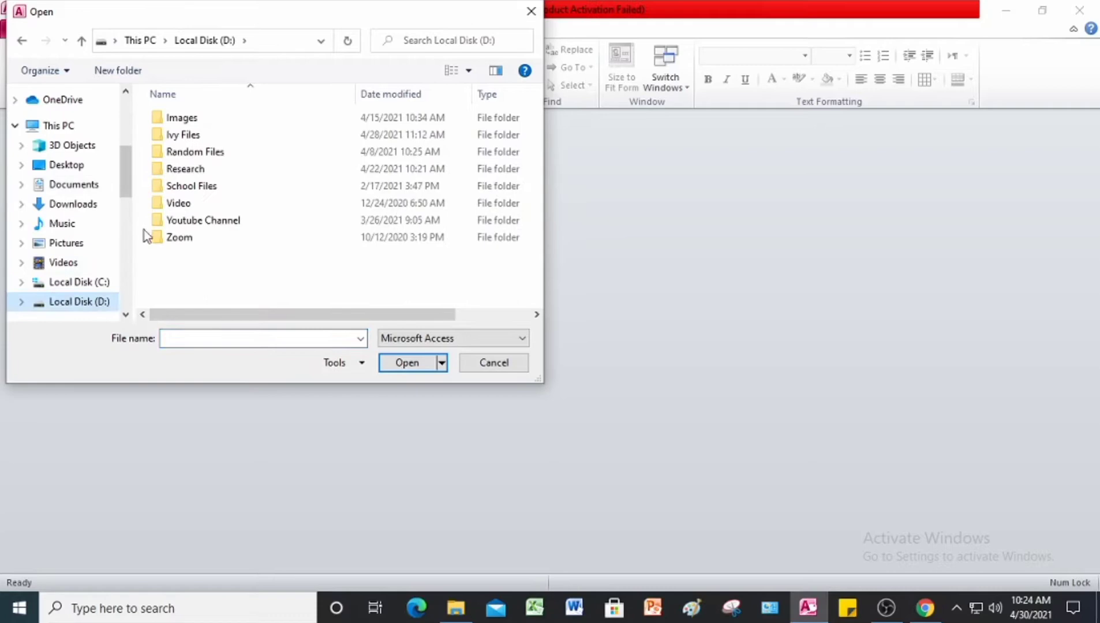
{"action": "double_click", "coordinate": [199, 187]}
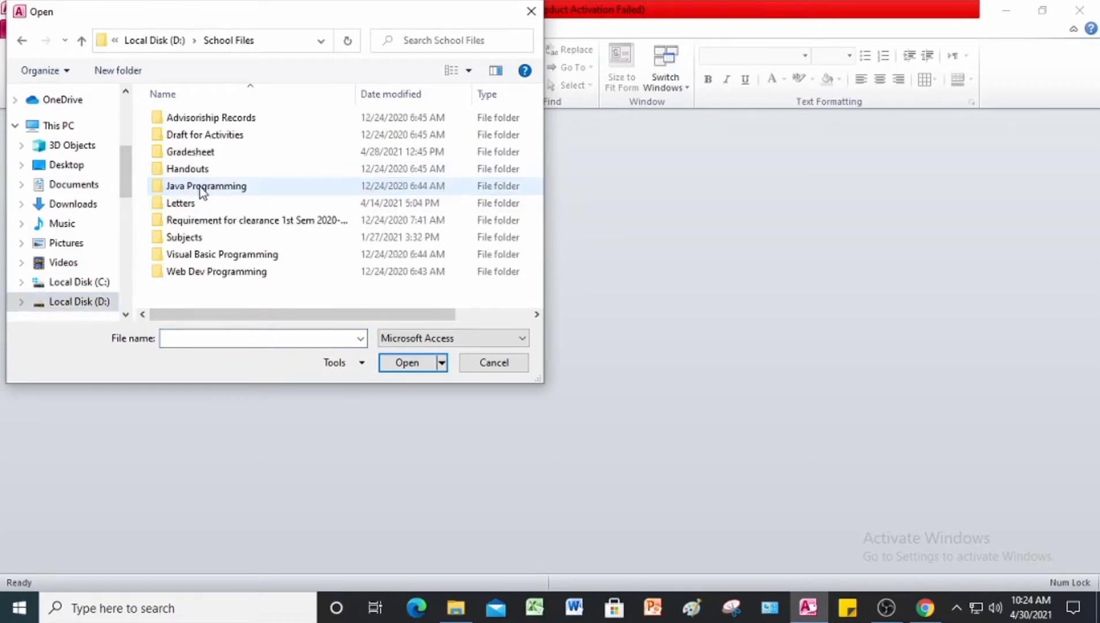
{"action": "left_click", "coordinate": [209, 236]}
{"action": "double_click", "coordinate": [209, 237]}
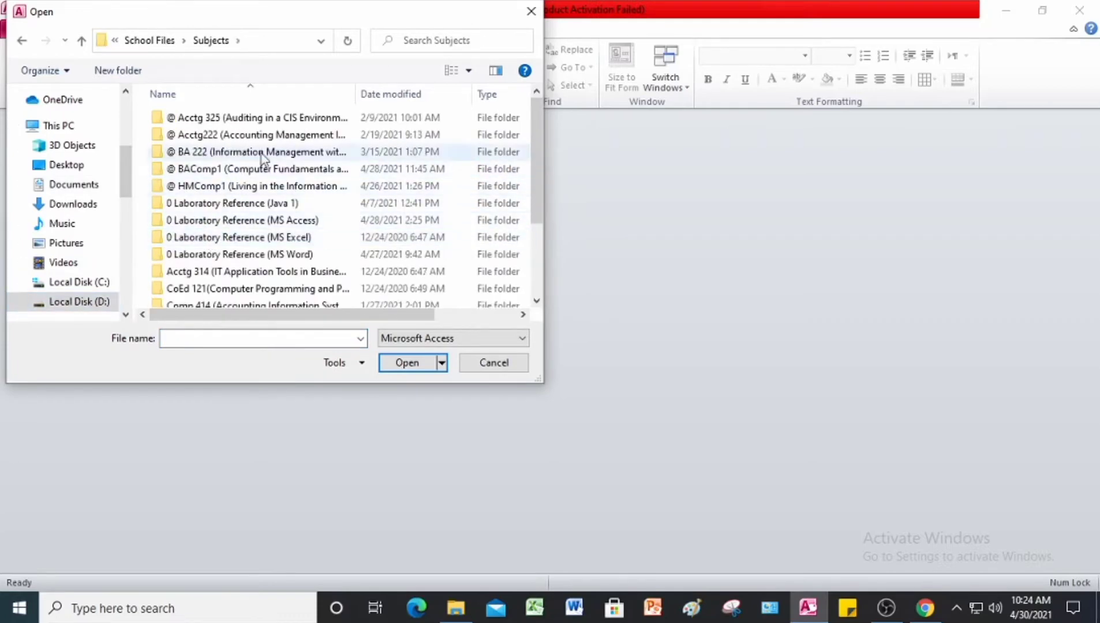
{"action": "double_click", "coordinate": [289, 222]}
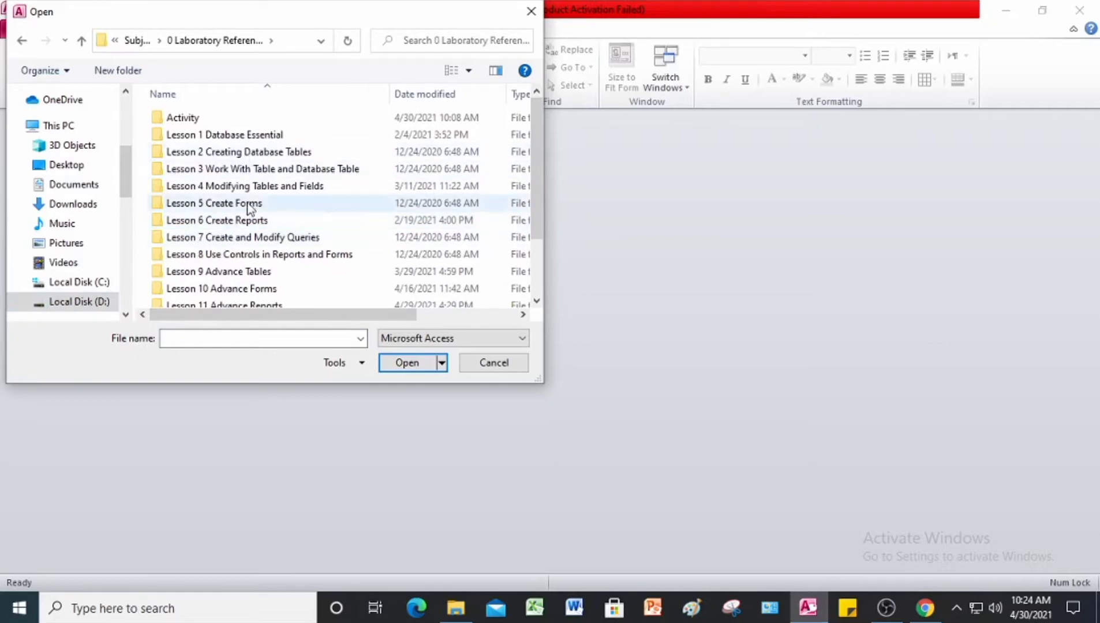
- Open the Lucerne database from the Lesson 11 Advance Reports folder and enable its content
{"action": "scroll", "coordinate": [238, 214], "scroll_direction": "down", "scroll_amount": 1}
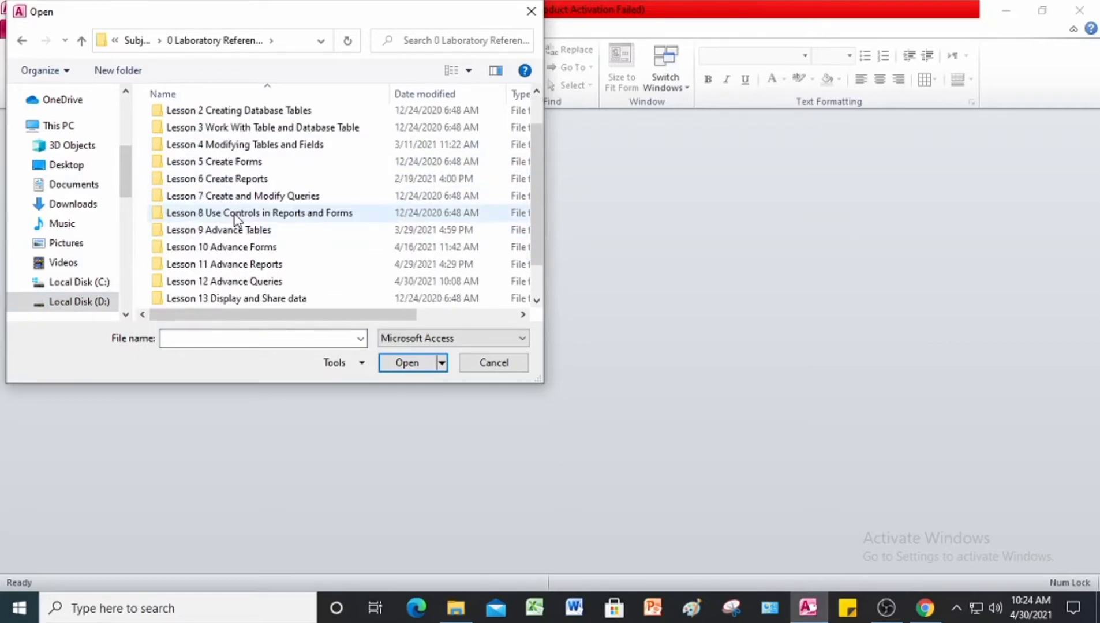
{"action": "left_click", "coordinate": [258, 266]}
{"action": "double_click", "coordinate": [258, 265]}
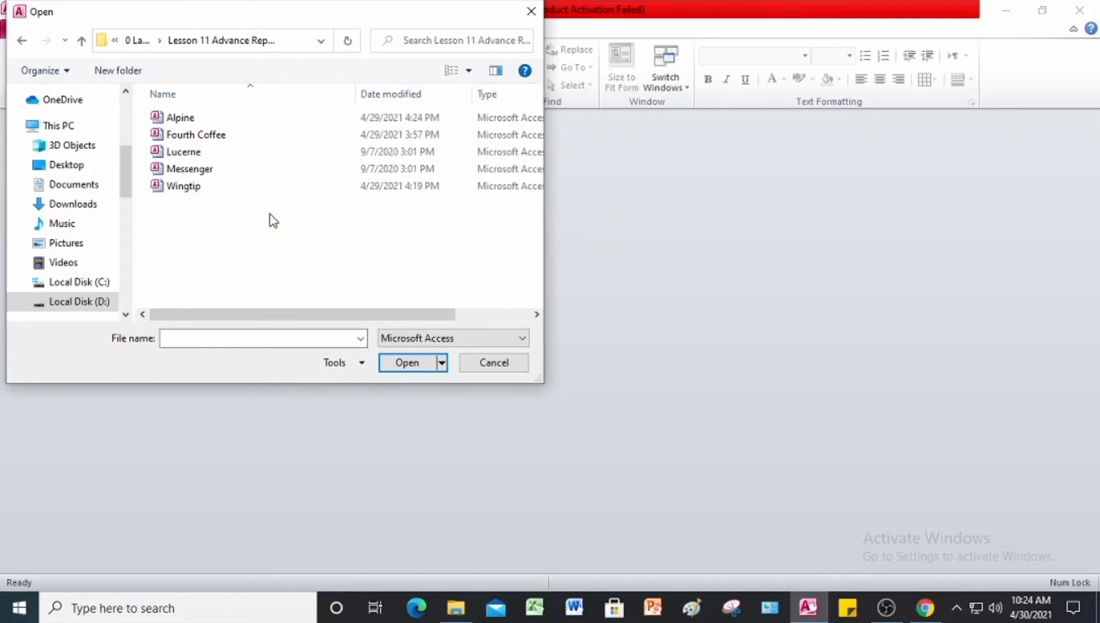
{"action": "left_click", "coordinate": [192, 153]}
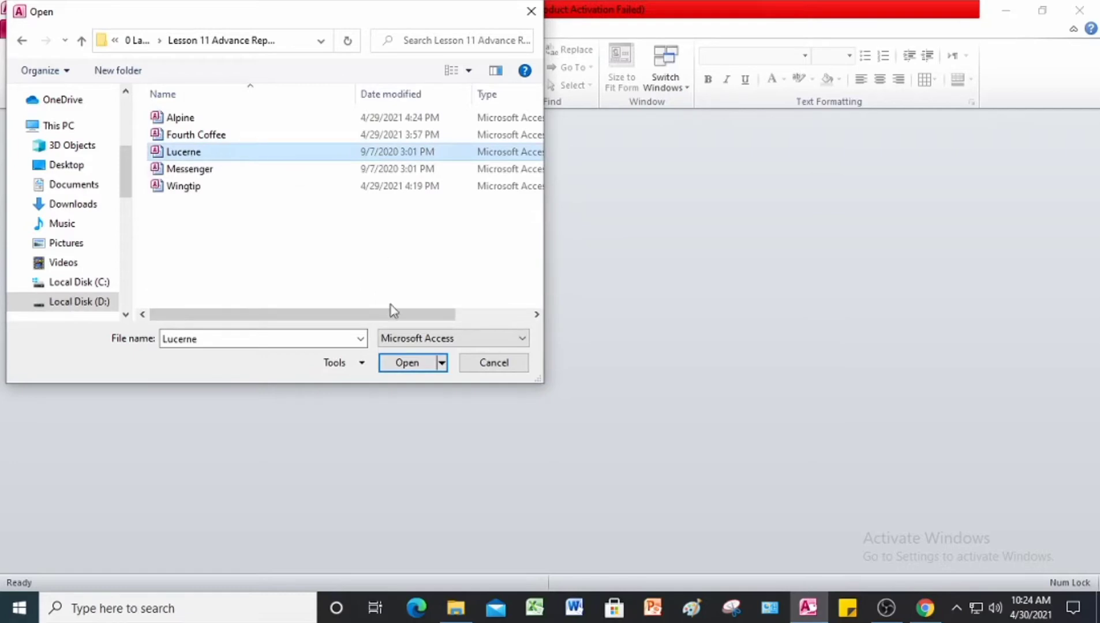
{"action": "left_click", "coordinate": [407, 364]}
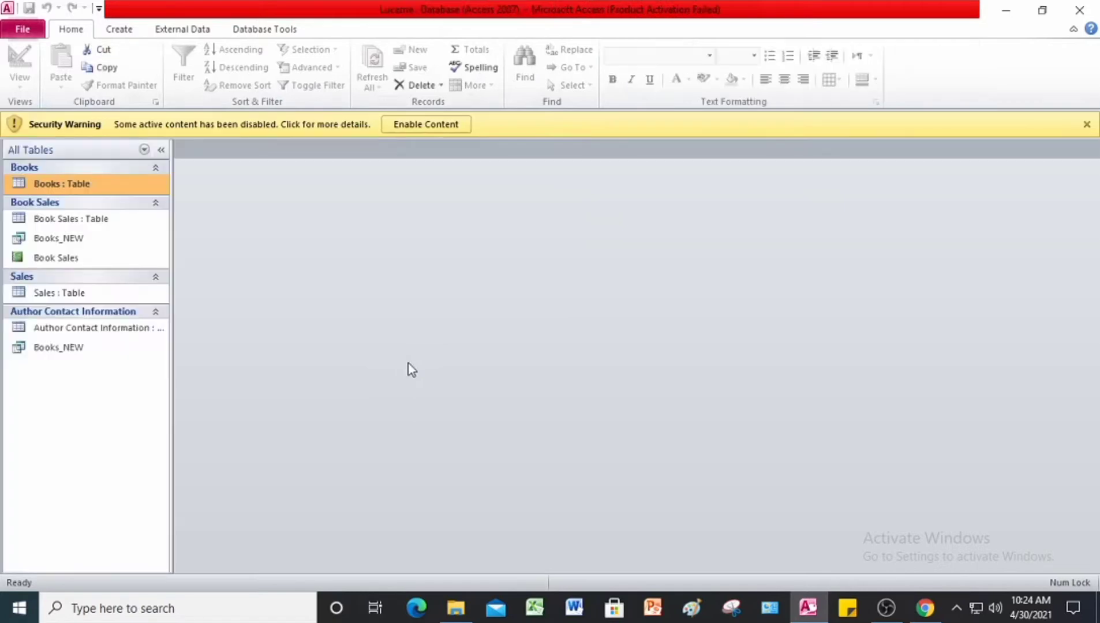
{"action": "left_click", "coordinate": [430, 127]}
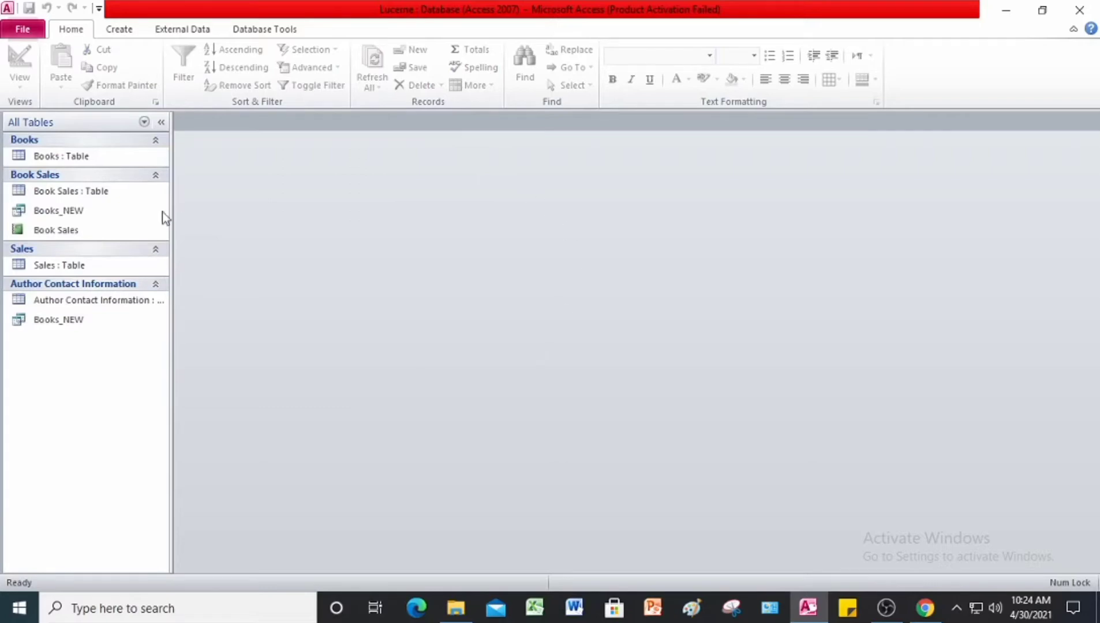
- Begin saving a copy of the database under the file name Lucerne JL
{"action": "left_click", "coordinate": [23, 29]}
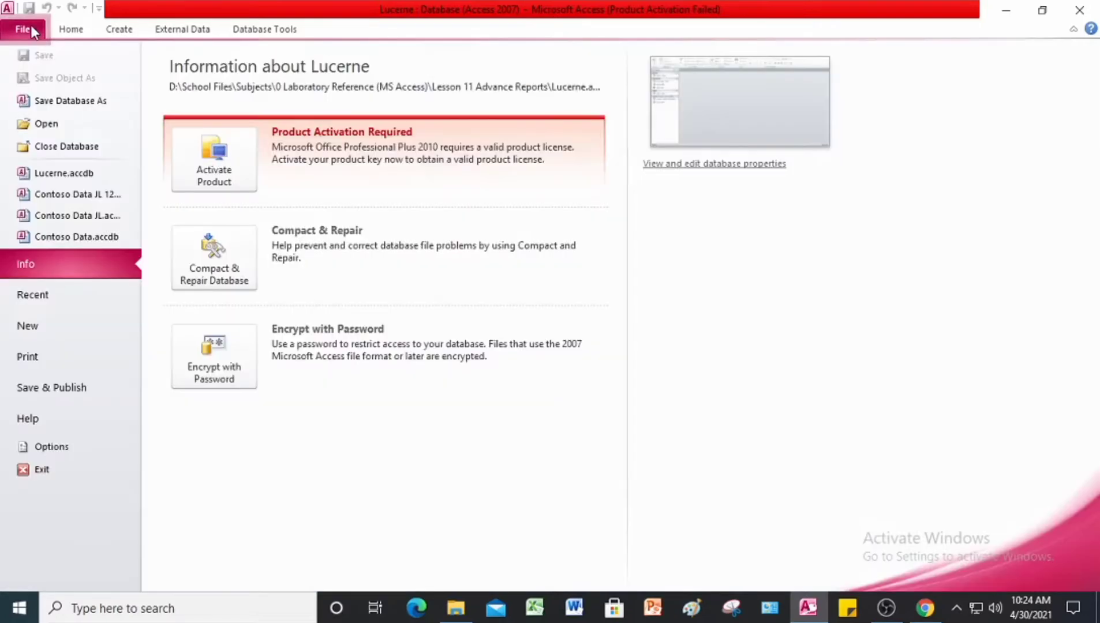
{"action": "left_click", "coordinate": [90, 107]}
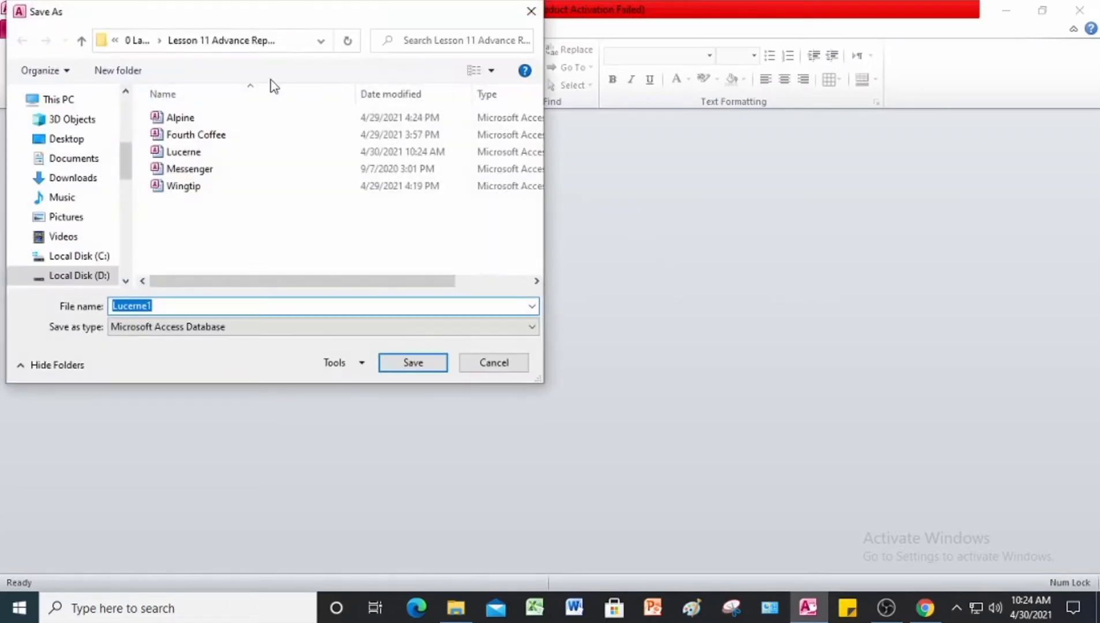
{"action": "left_click", "coordinate": [165, 307]}
{"action": "key", "text": "BackSpace"}
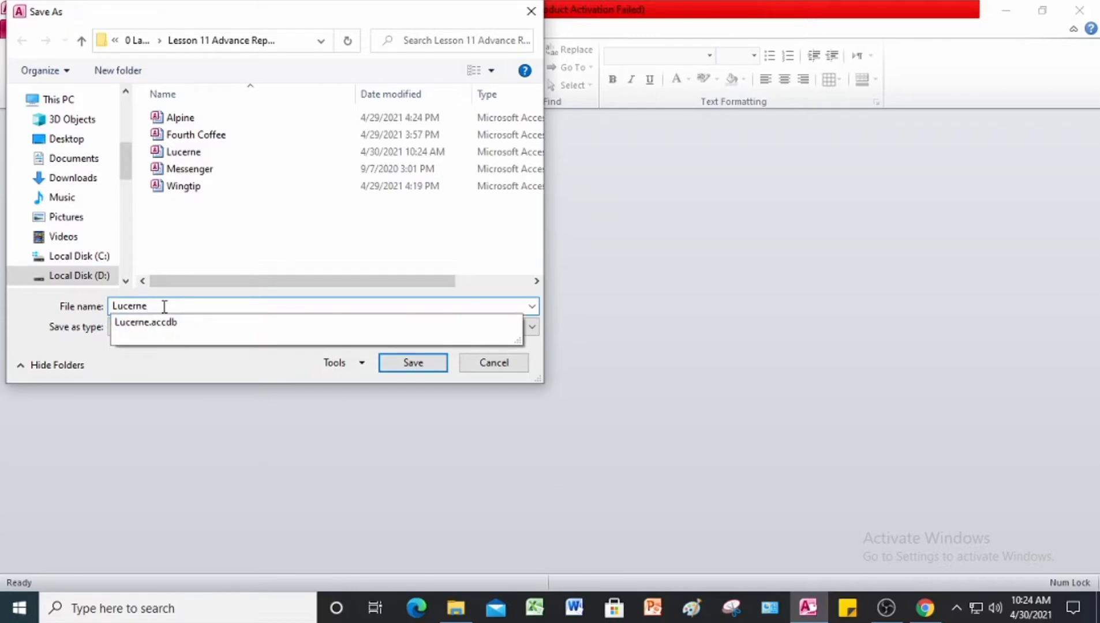
{"action": "type", "text": "J"}
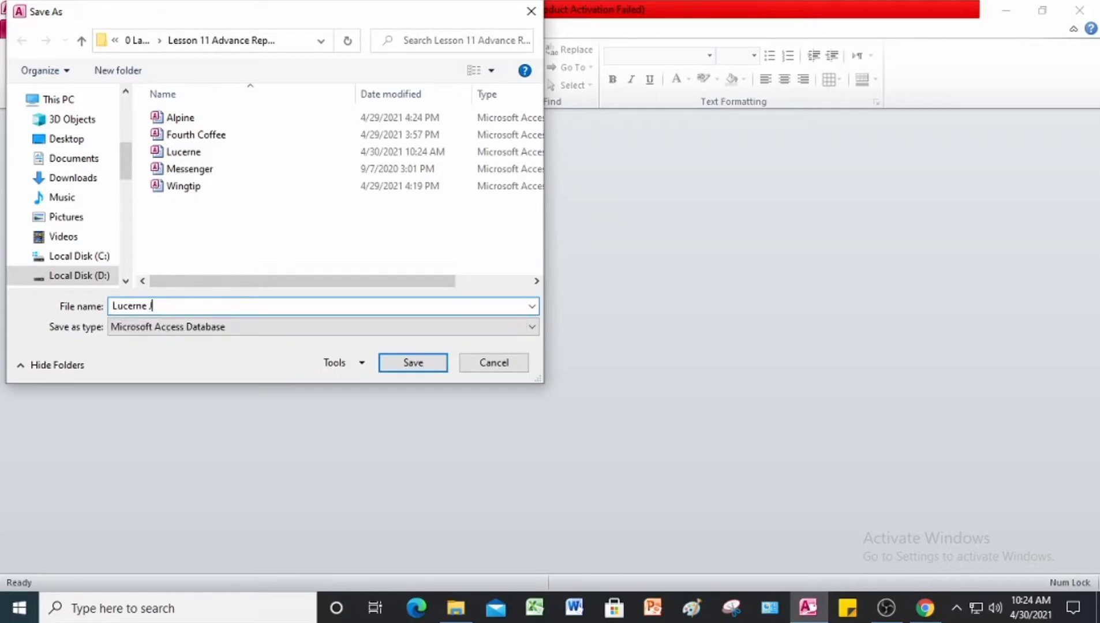
{"action": "type", "text": "L"}
- Save the database copy in a new folder named Answer and enable the copy's content
{"action": "left_click", "coordinate": [116, 71]}
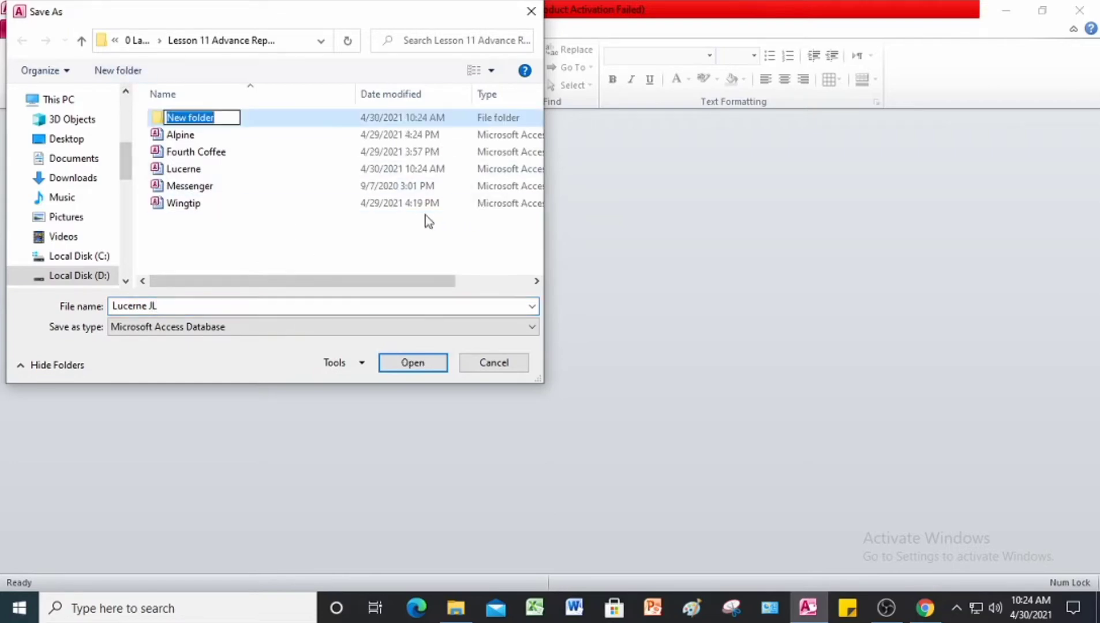
{"action": "type", "text": "Answer"}
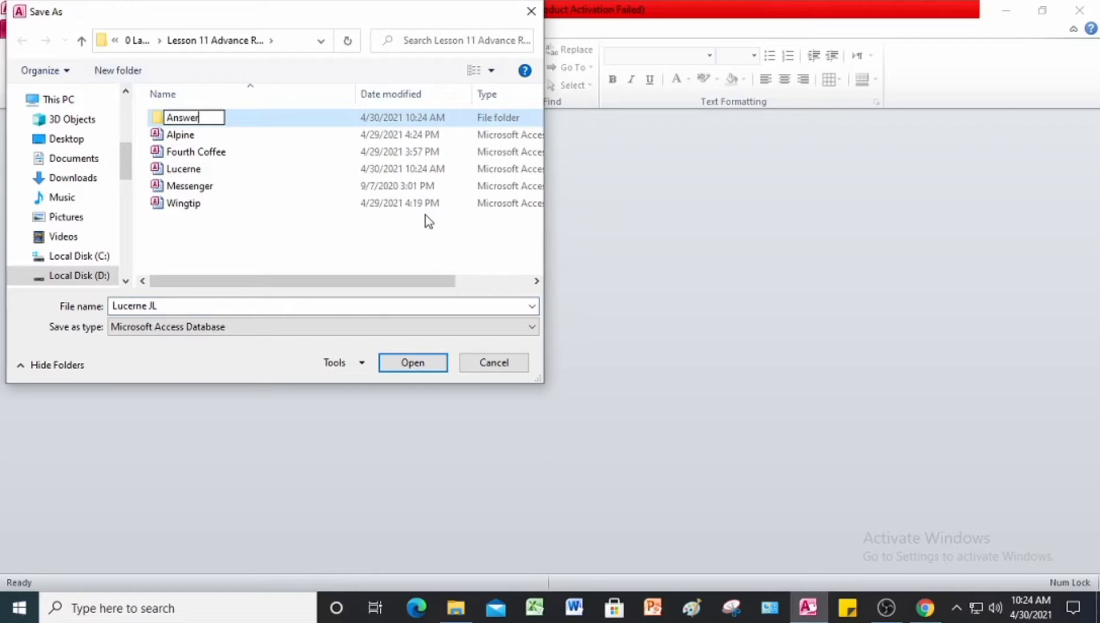
{"action": "key", "text": "Return"}
{"action": "double_click", "coordinate": [283, 121]}
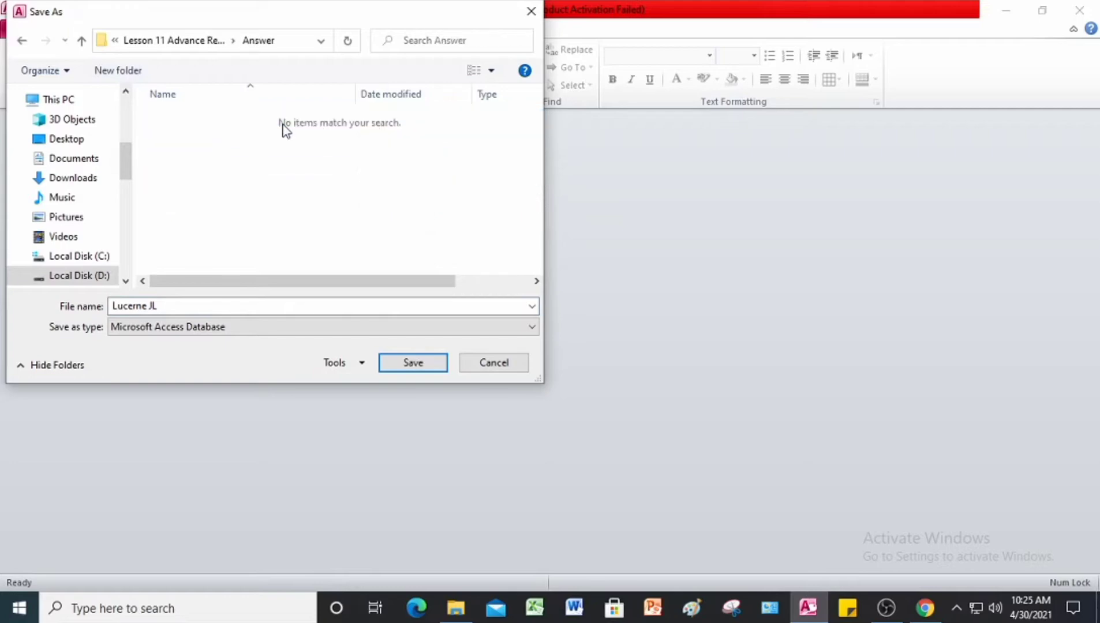
{"action": "left_click", "coordinate": [403, 362]}
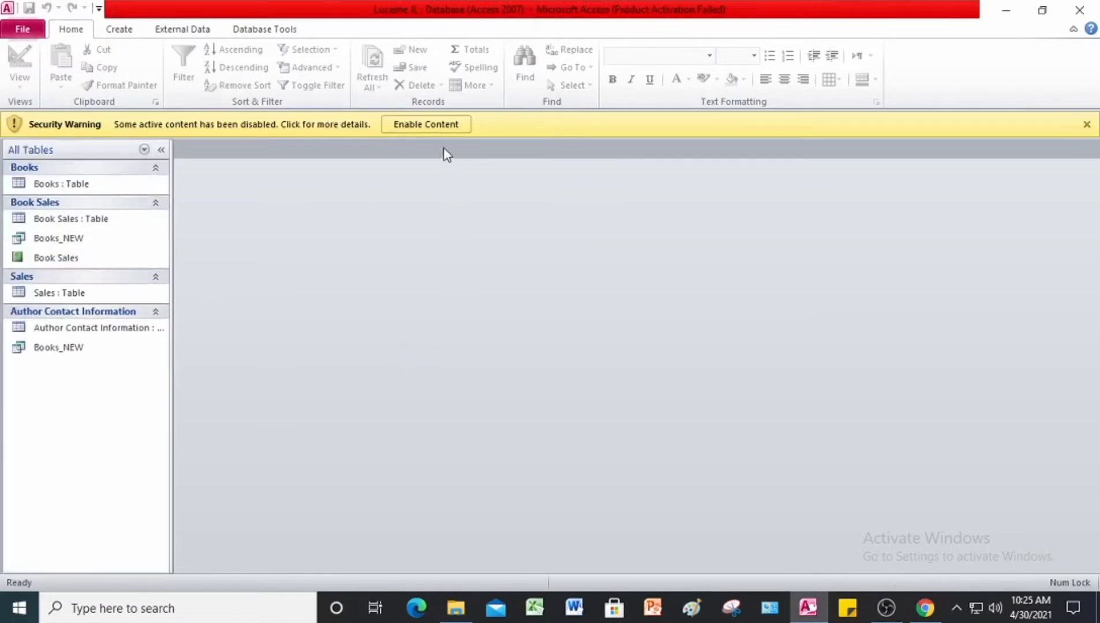
{"action": "left_click", "coordinate": [441, 126]}
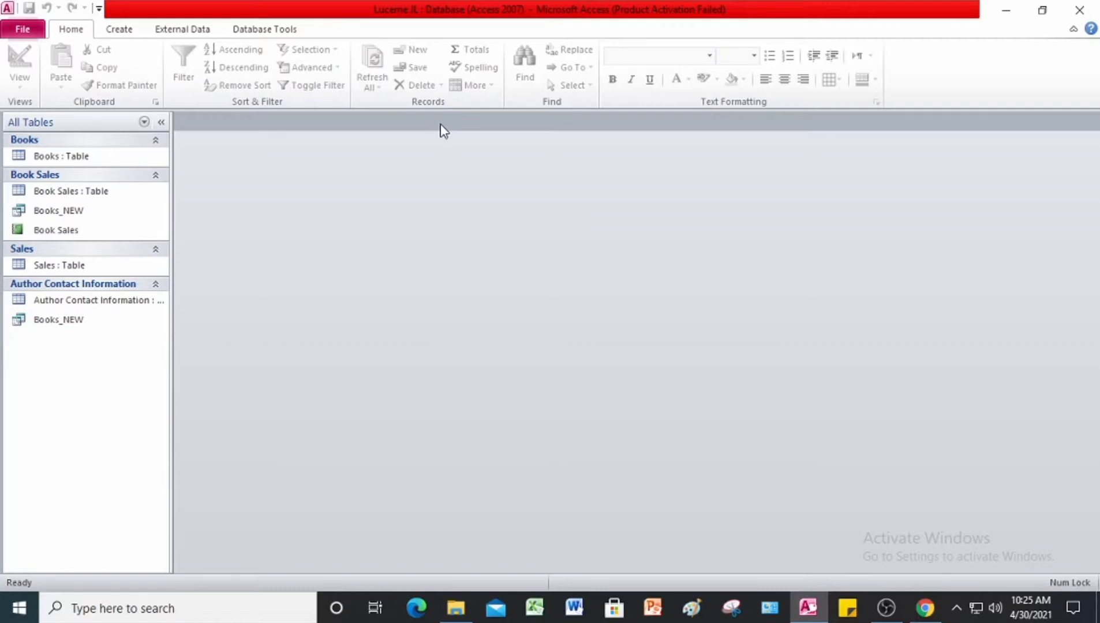
- Start a labels report from the Author Contact Information table, using Avery label C2242 and Arial 9 italic text
{"action": "left_click", "coordinate": [109, 308]}
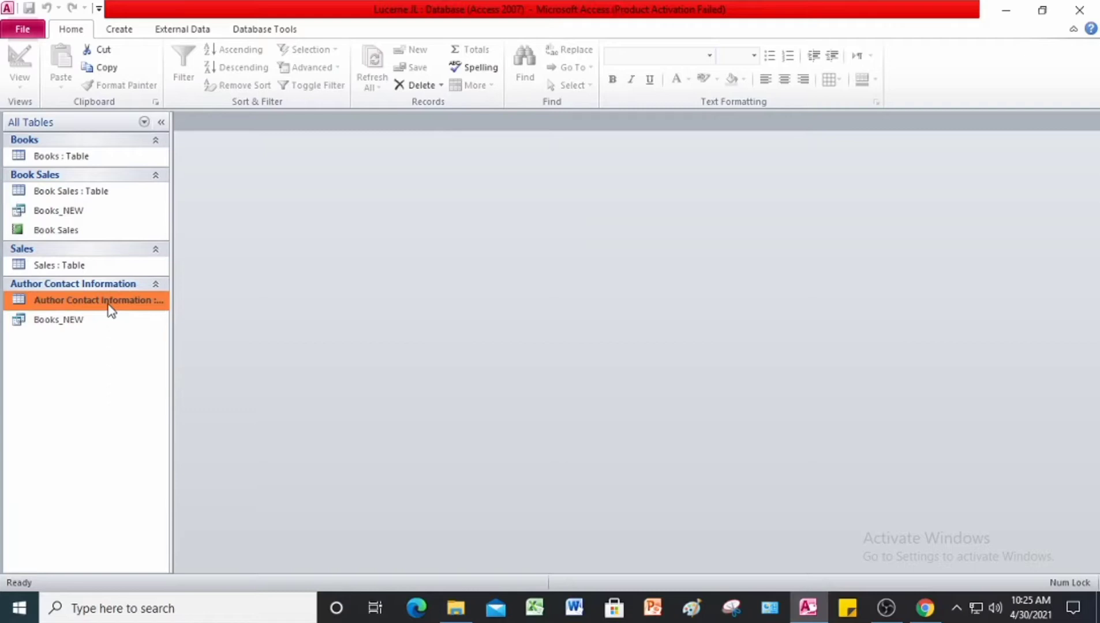
{"action": "left_click", "coordinate": [122, 32]}
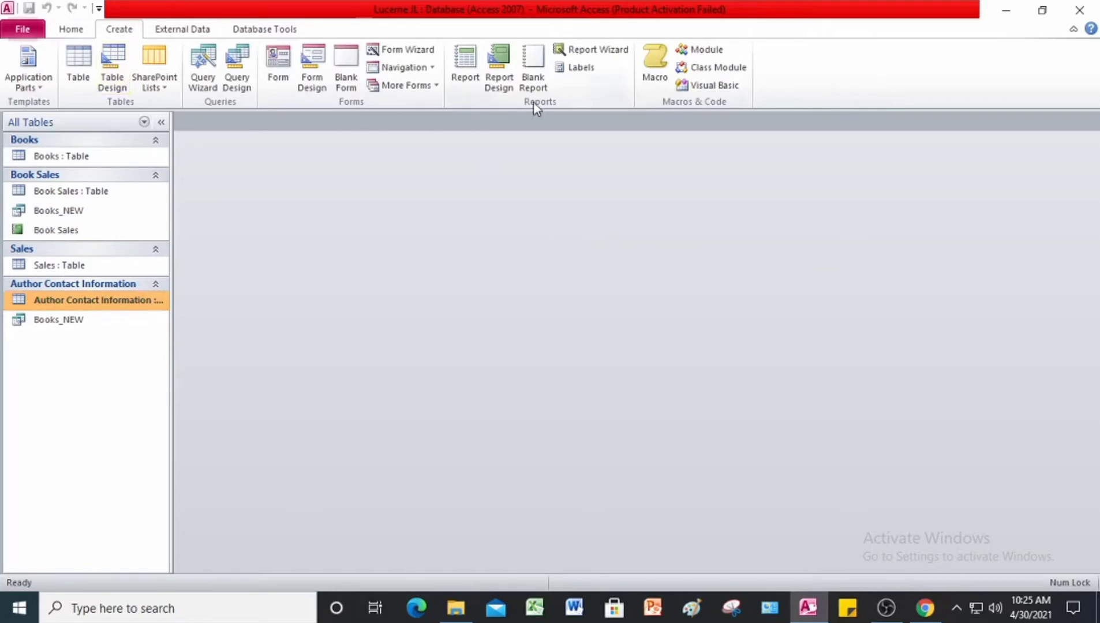
{"action": "left_click", "coordinate": [576, 75]}
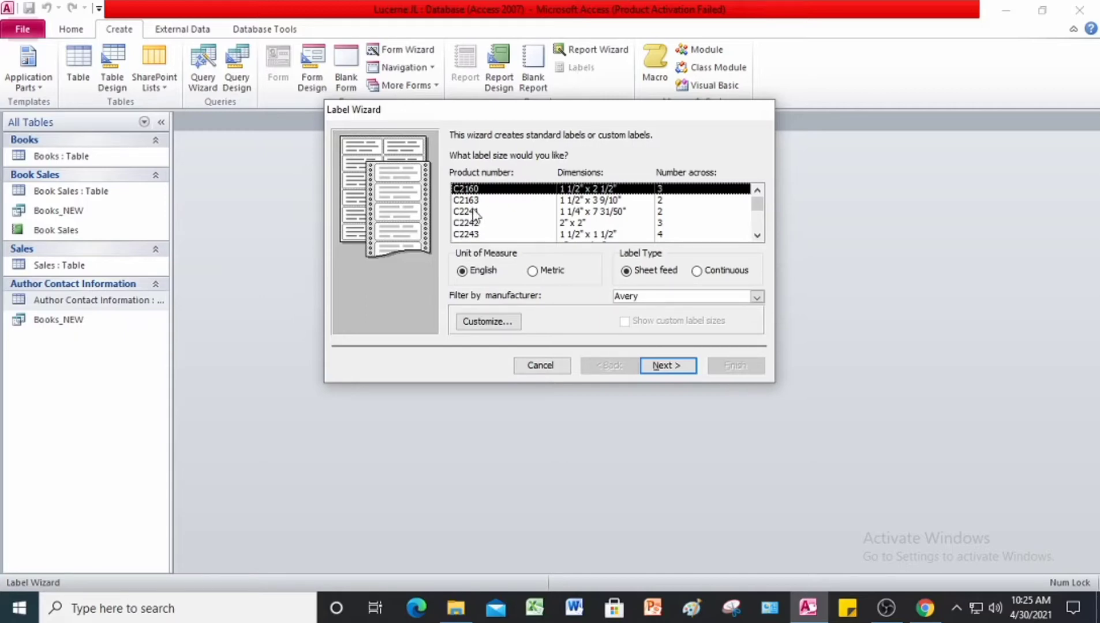
{"action": "scroll", "coordinate": [473, 215], "scroll_direction": "down", "scroll_amount": 1}
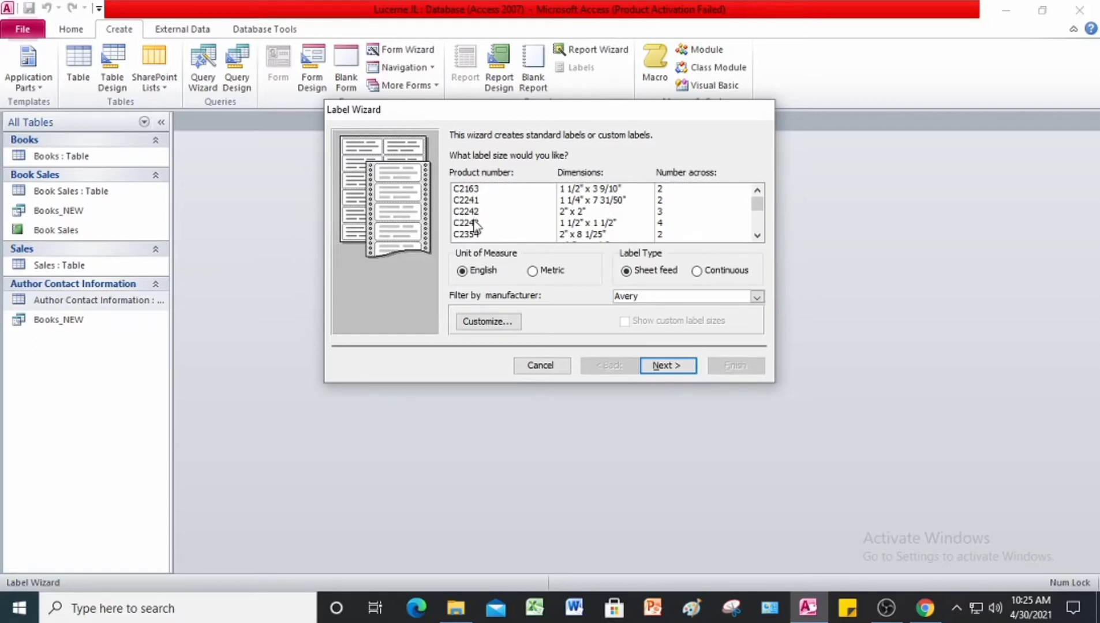
{"action": "left_click", "coordinate": [472, 213]}
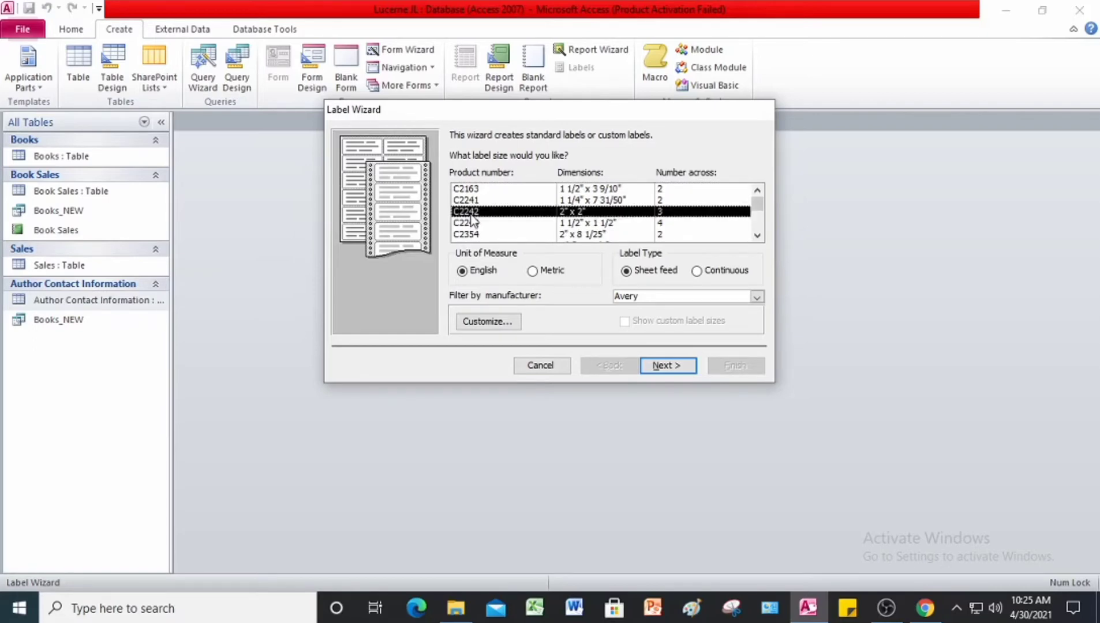
{"action": "left_click", "coordinate": [665, 367]}
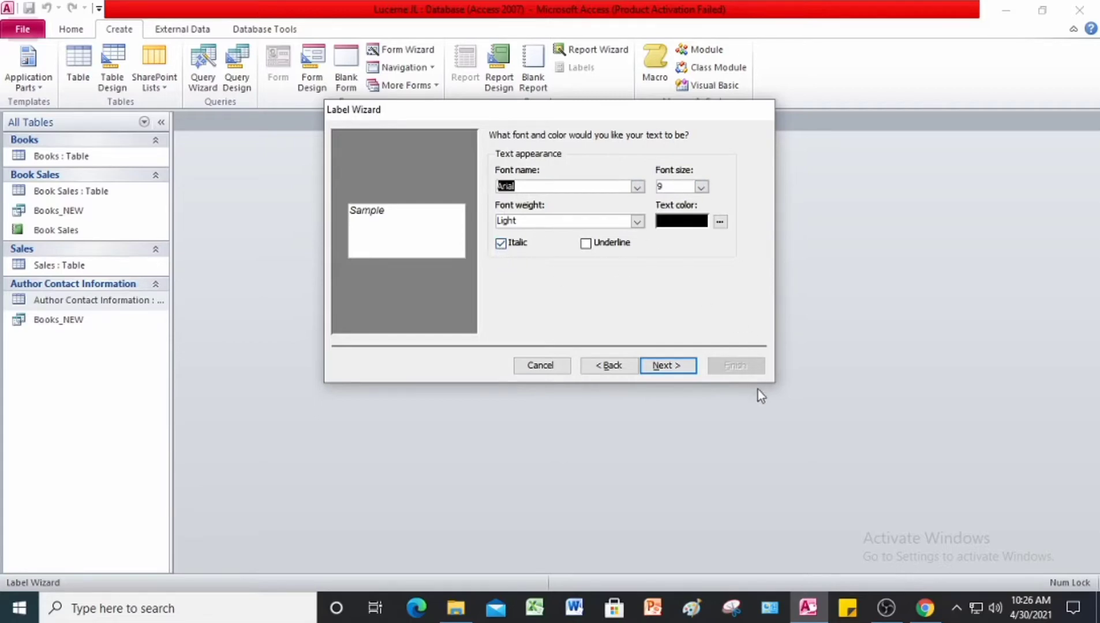
{"action": "left_click", "coordinate": [677, 363]}
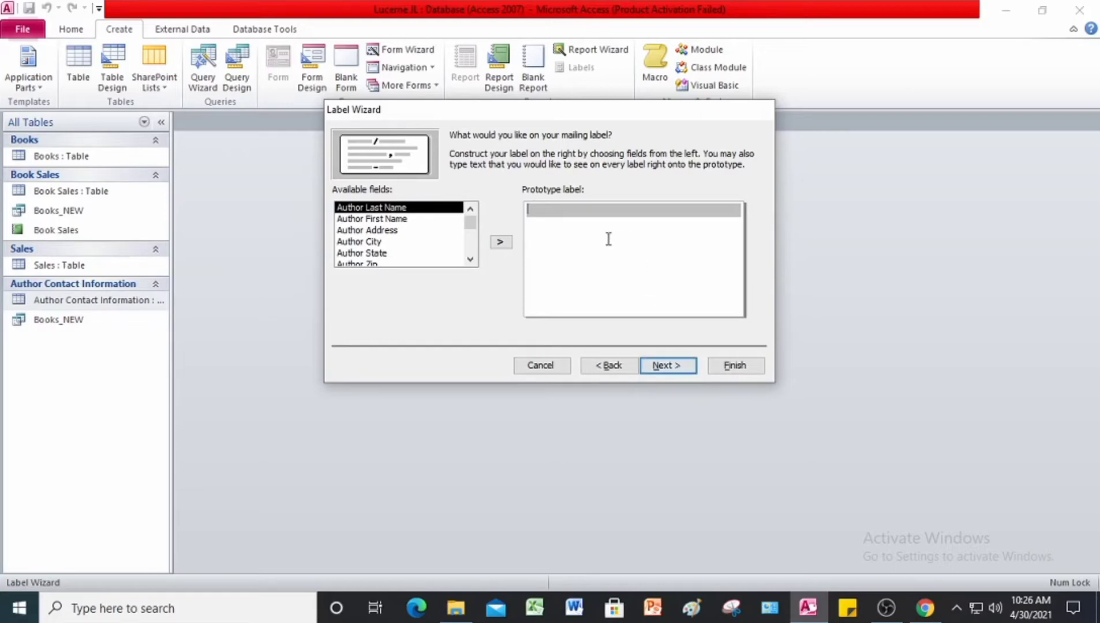
- Enter CONFIDENTIAL and For Addressee Only as the first two lines of the prototype label
{"action": "key", "text": "Caps_Lock"}
{"action": "type", "text": "CONFI"}
{"action": "type", "text": "DENTIAL"}
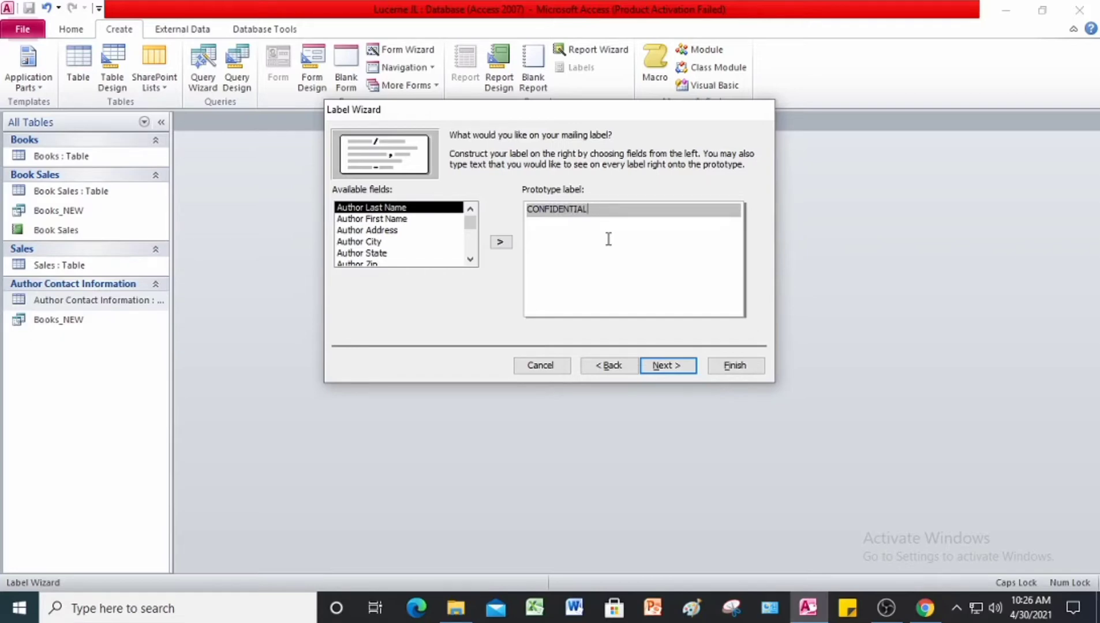
{"action": "key", "text": "Return"}
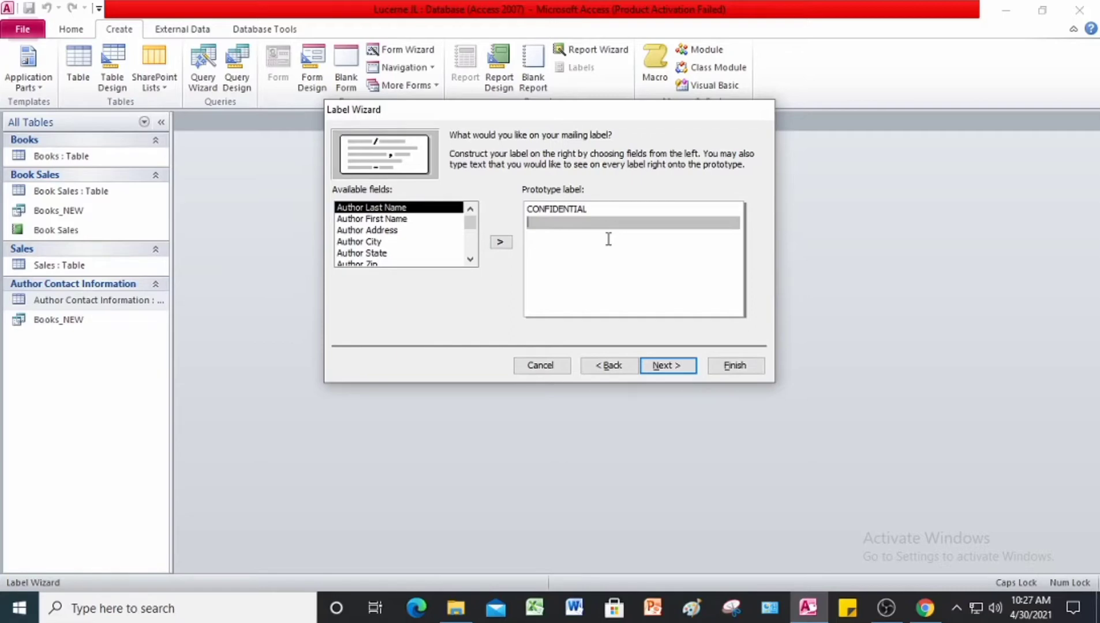
{"action": "key", "text": "Caps_Lock"}
{"action": "type", "text": "For Addres"}
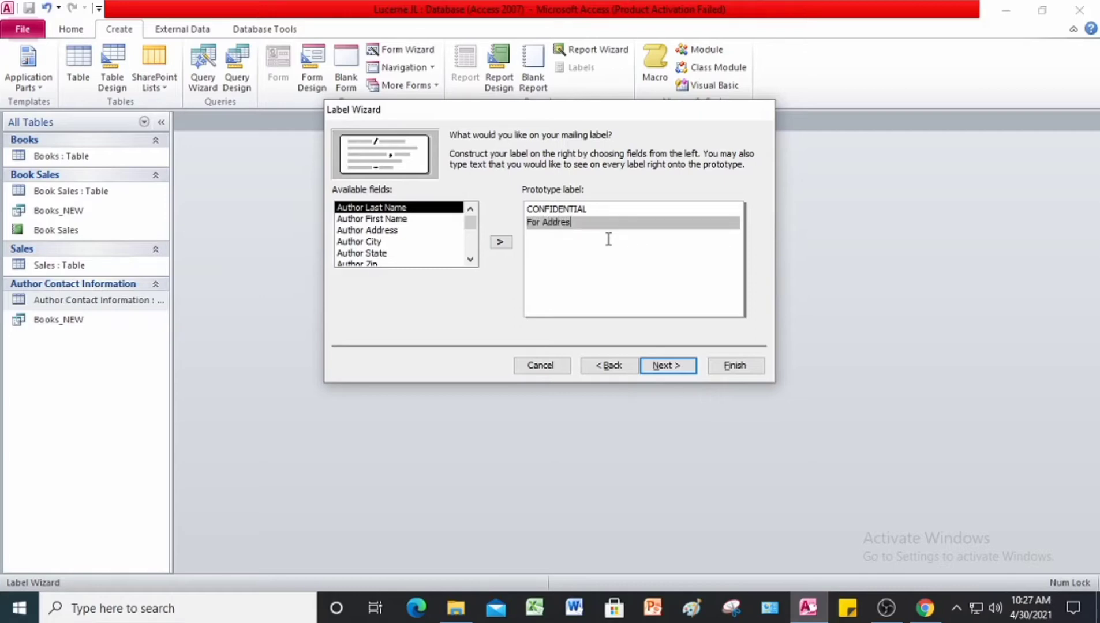
{"action": "type", "text": "see Only"}
{"action": "key", "text": "Return"}
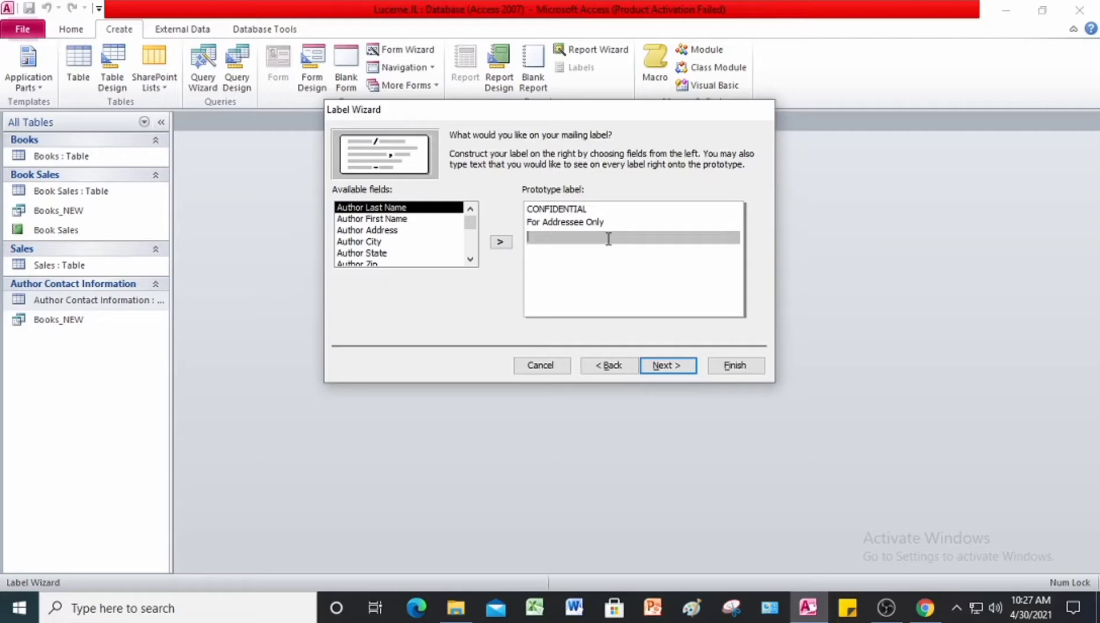
- Add the Author First Name and Author Last Name fields, separated by a space, as the third line of the prototype label
{"action": "left_click", "coordinate": [375, 220]}
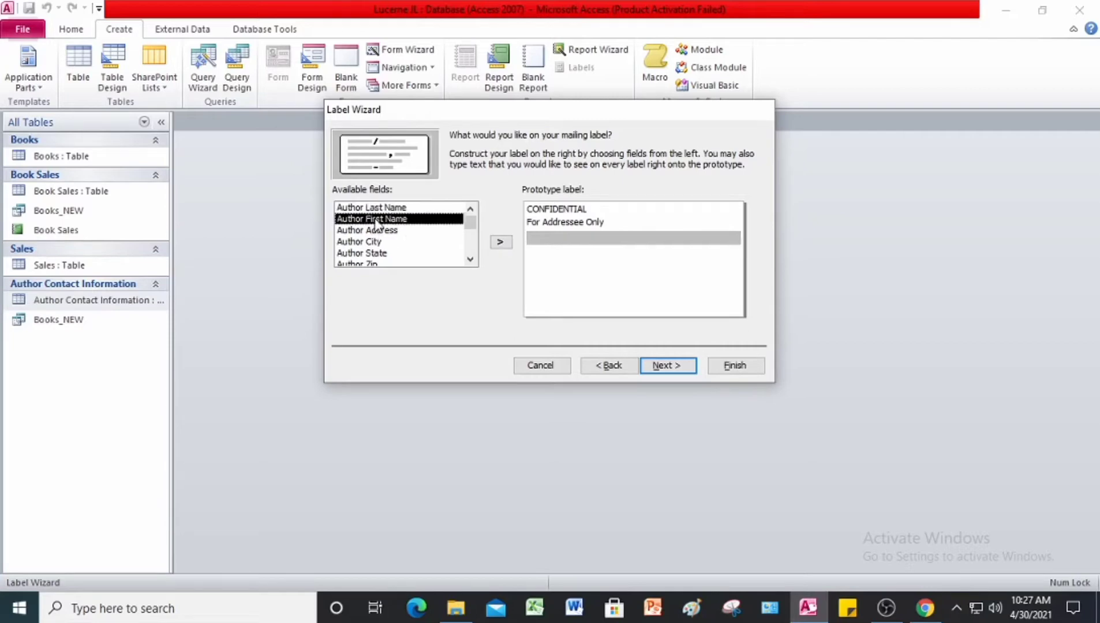
{"action": "left_click", "coordinate": [500, 243]}
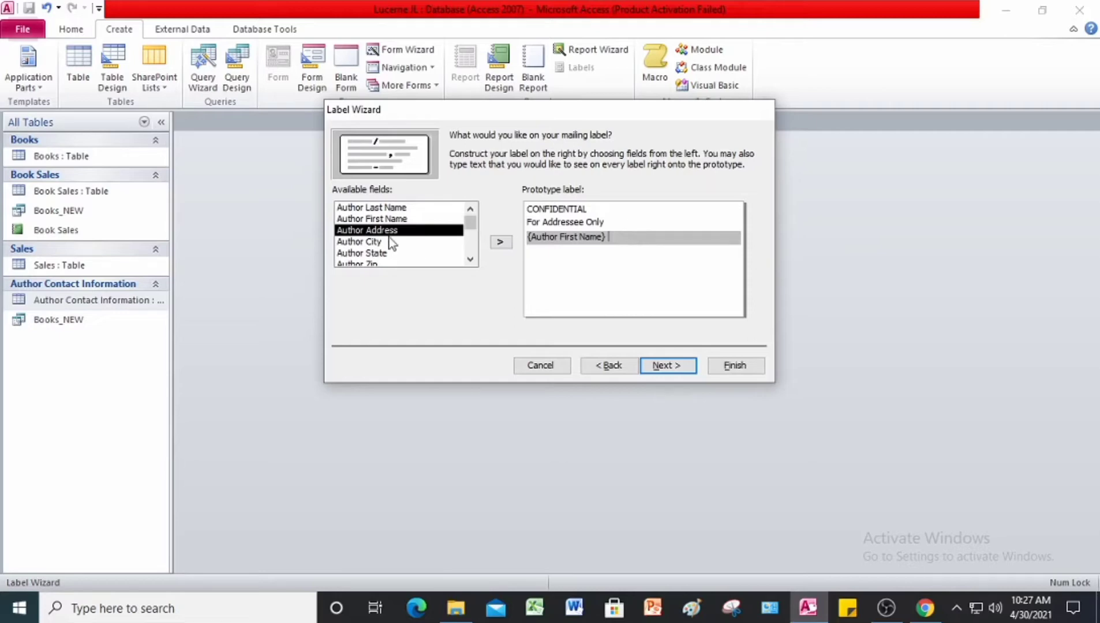
{"action": "left_click", "coordinate": [407, 208]}
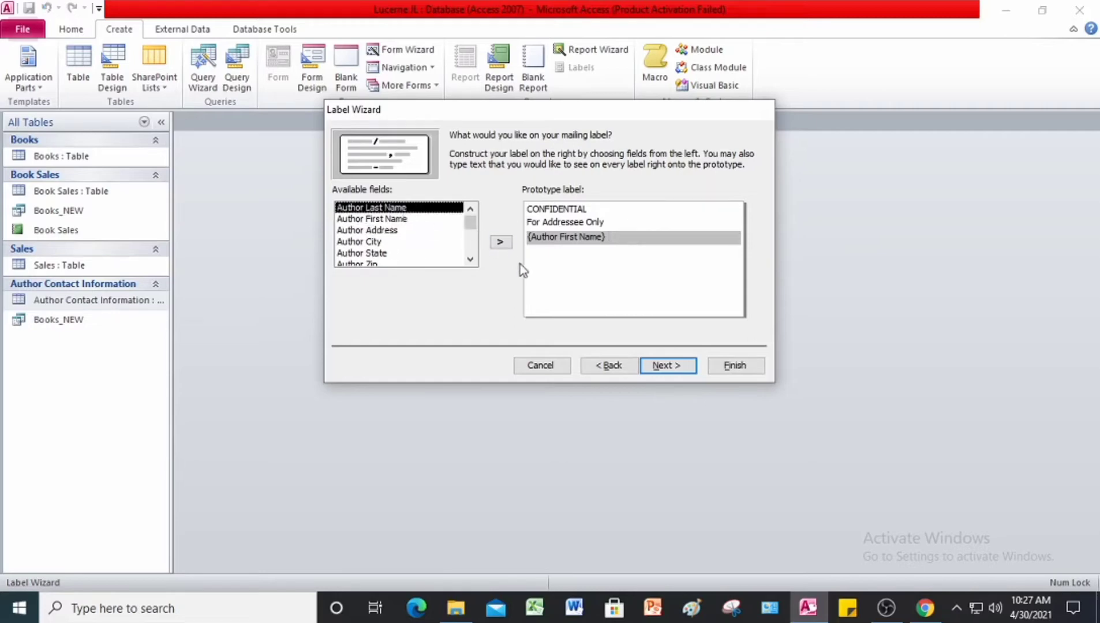
{"action": "left_click", "coordinate": [503, 243]}
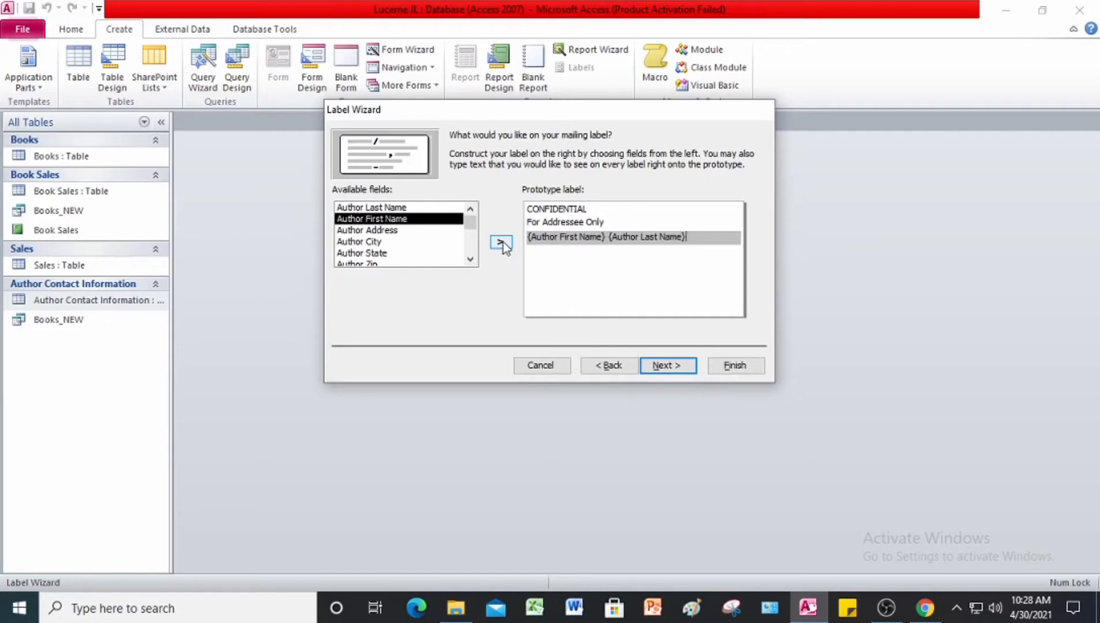
{"action": "key", "text": "Return"}
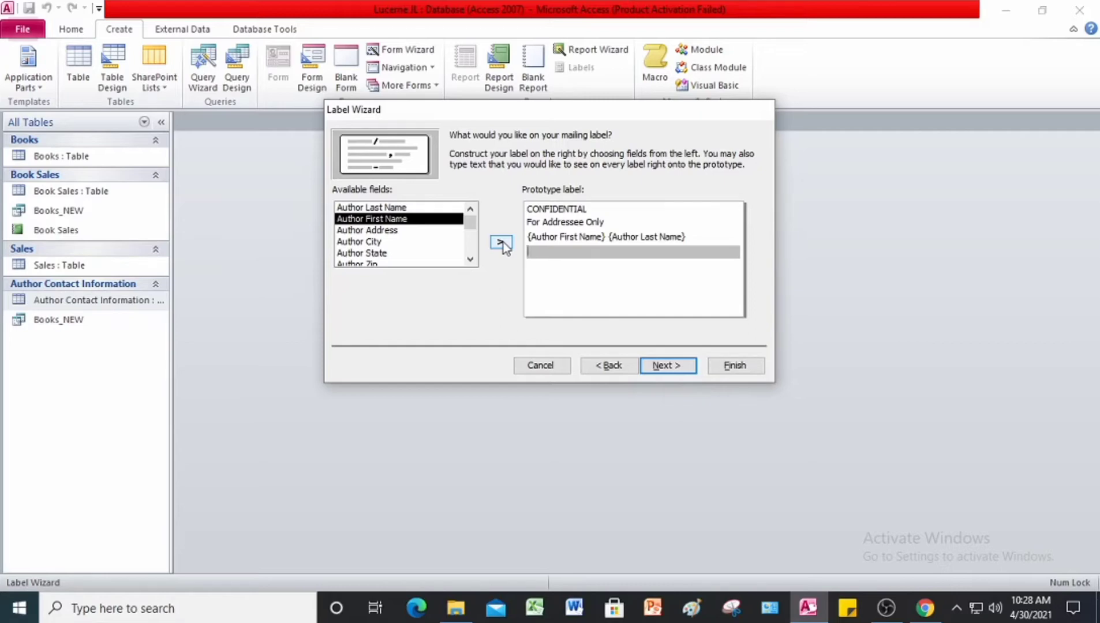
- Add an Author Address line to the prototype label, followed by a line reading Author City, comma, Author State, space, Author Zip
{"action": "left_click", "coordinate": [388, 231]}
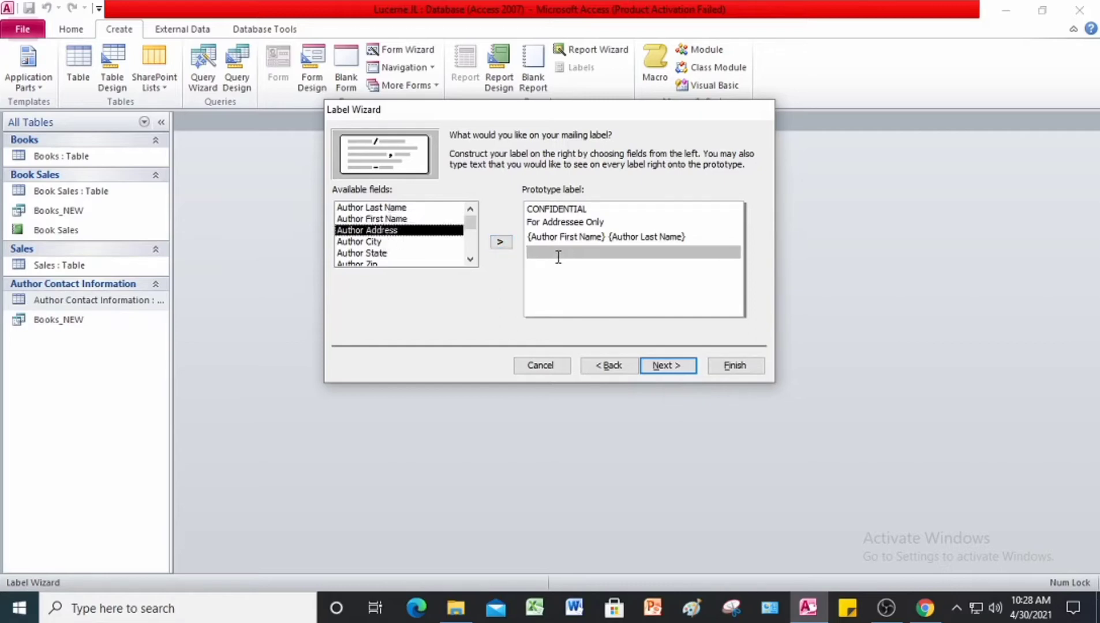
{"action": "left_click", "coordinate": [500, 243]}
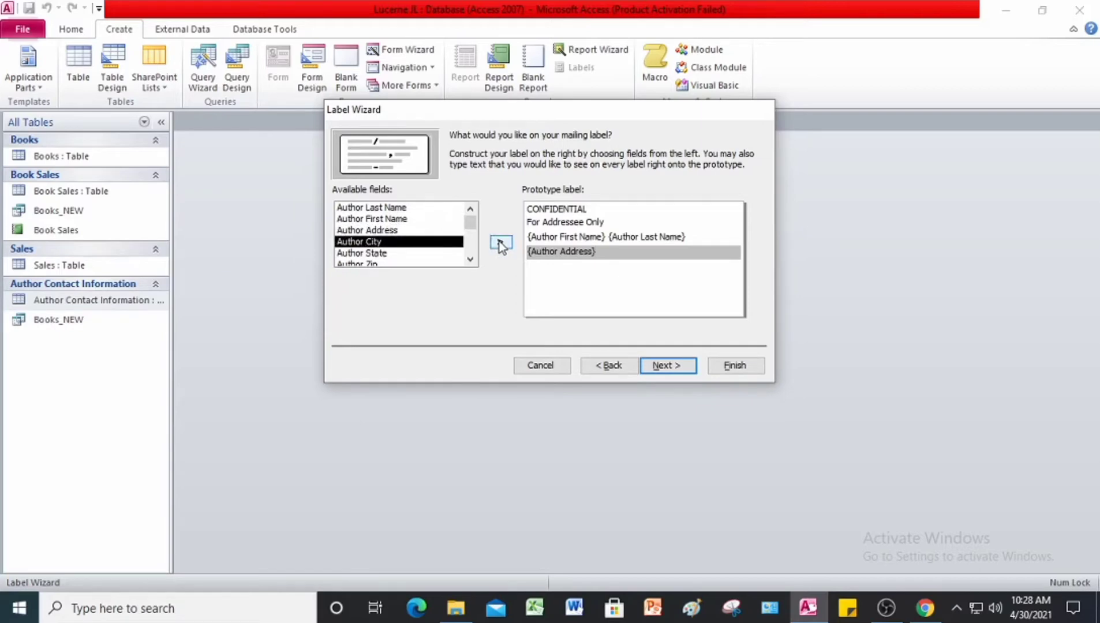
{"action": "key", "text": "Return"}
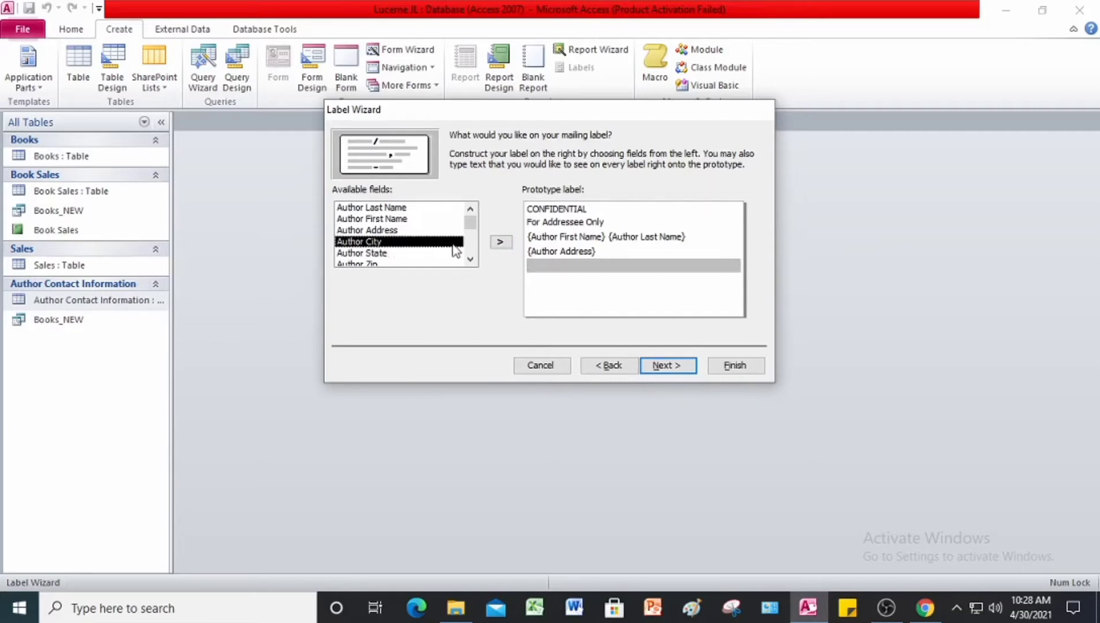
{"action": "left_click", "coordinate": [500, 243]}
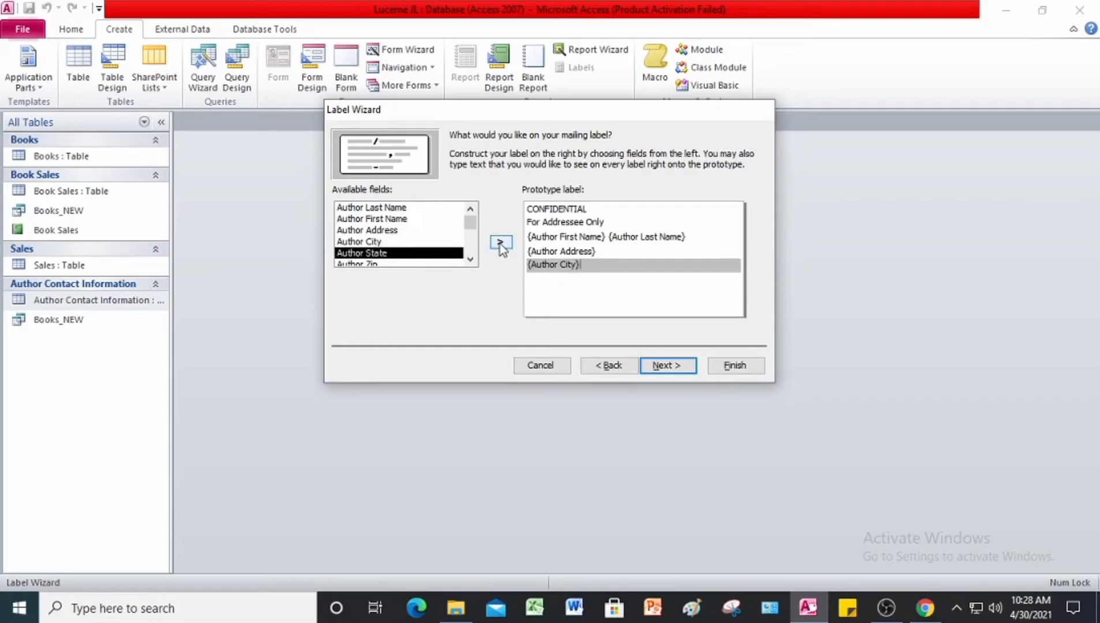
{"action": "type", "text": ","}
{"action": "left_click", "coordinate": [499, 244]}
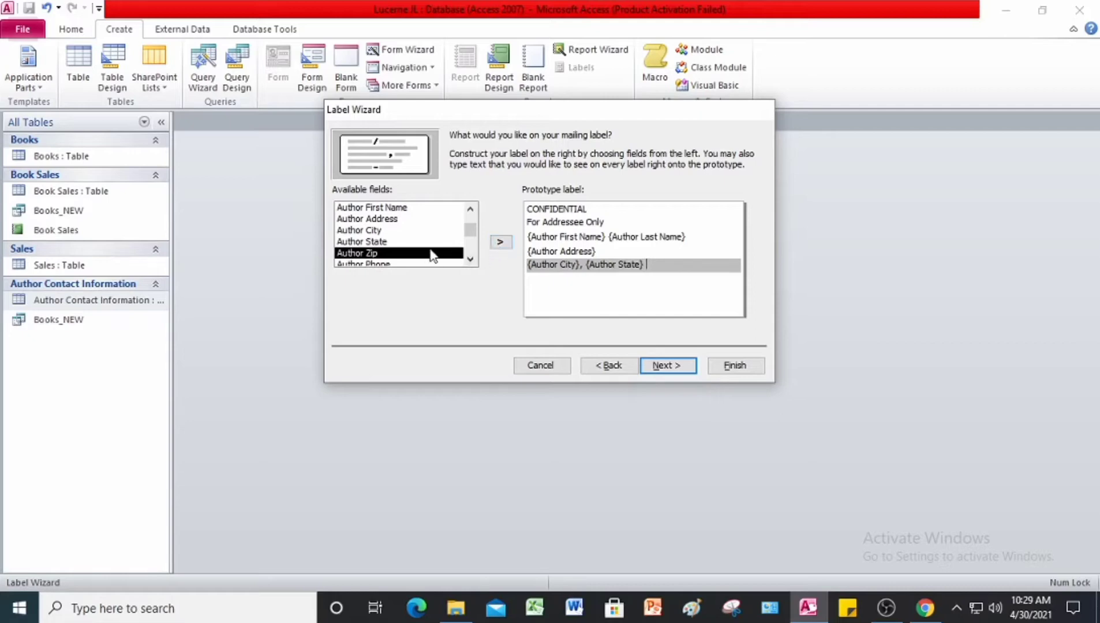
{"action": "left_click", "coordinate": [500, 243]}
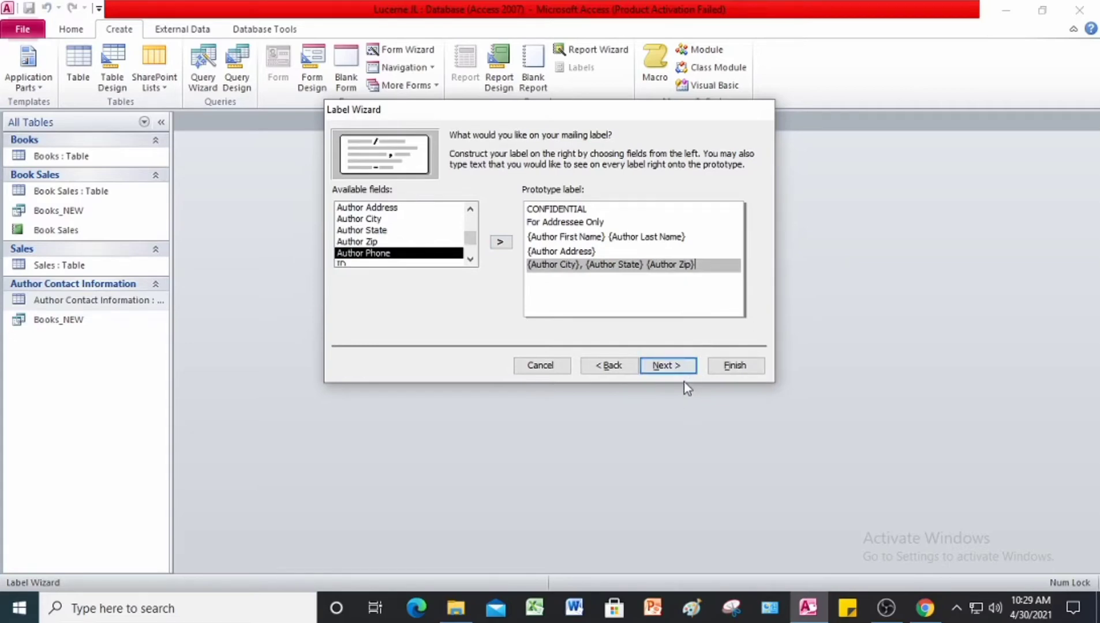
- Finish the author labels report, check the labels in print preview, and close the report
{"action": "left_click", "coordinate": [733, 366]}
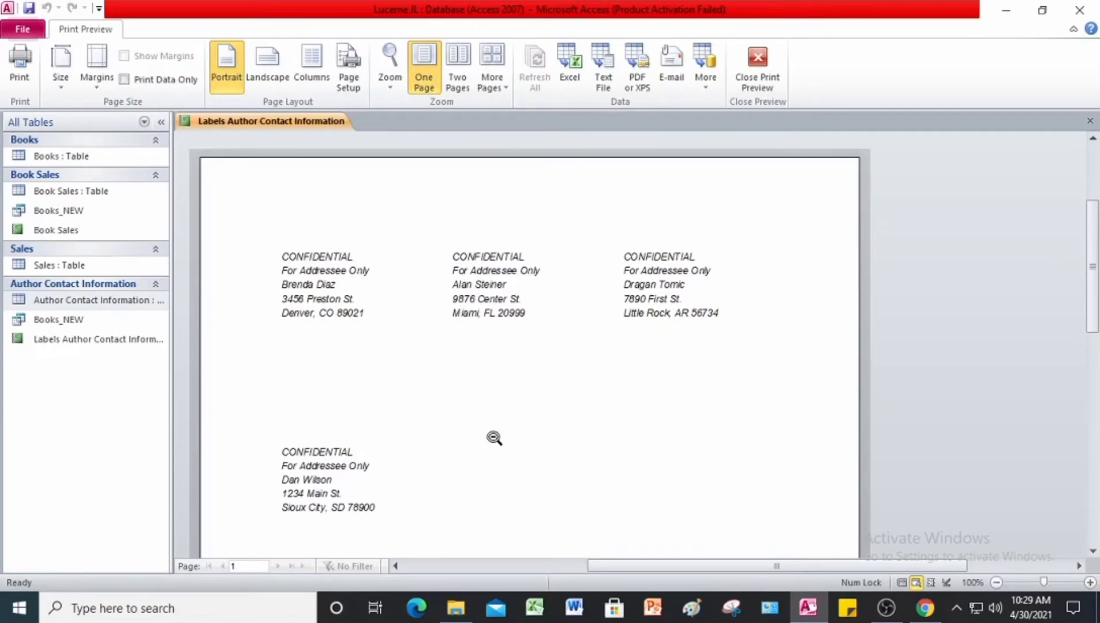
{"action": "scroll", "coordinate": [518, 368], "scroll_direction": "down", "scroll_amount": 1}
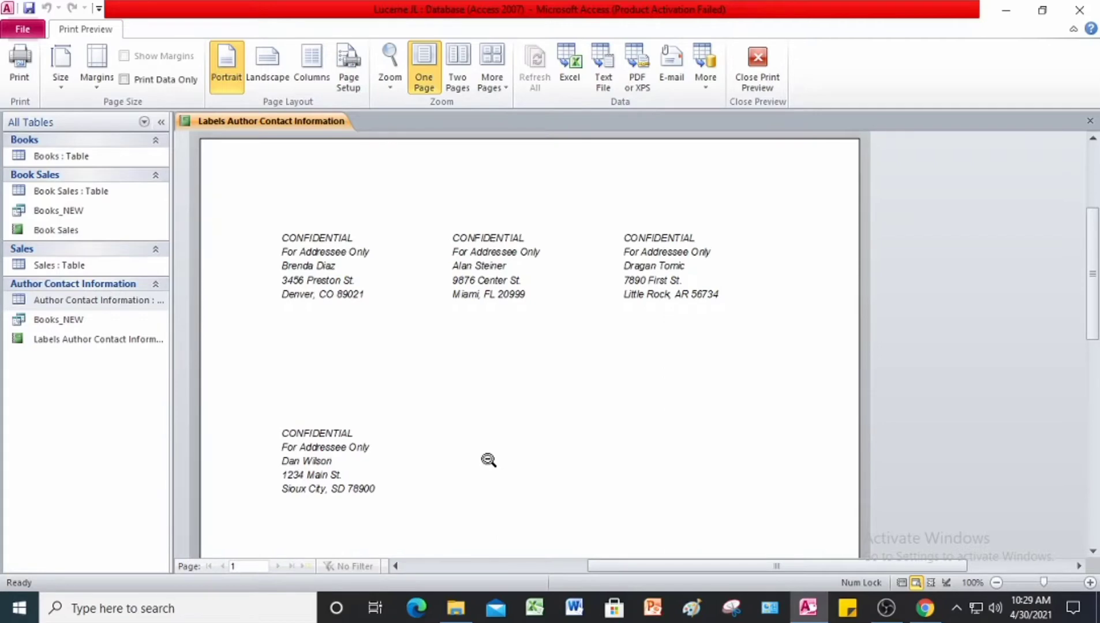
{"action": "right_click", "coordinate": [307, 125]}
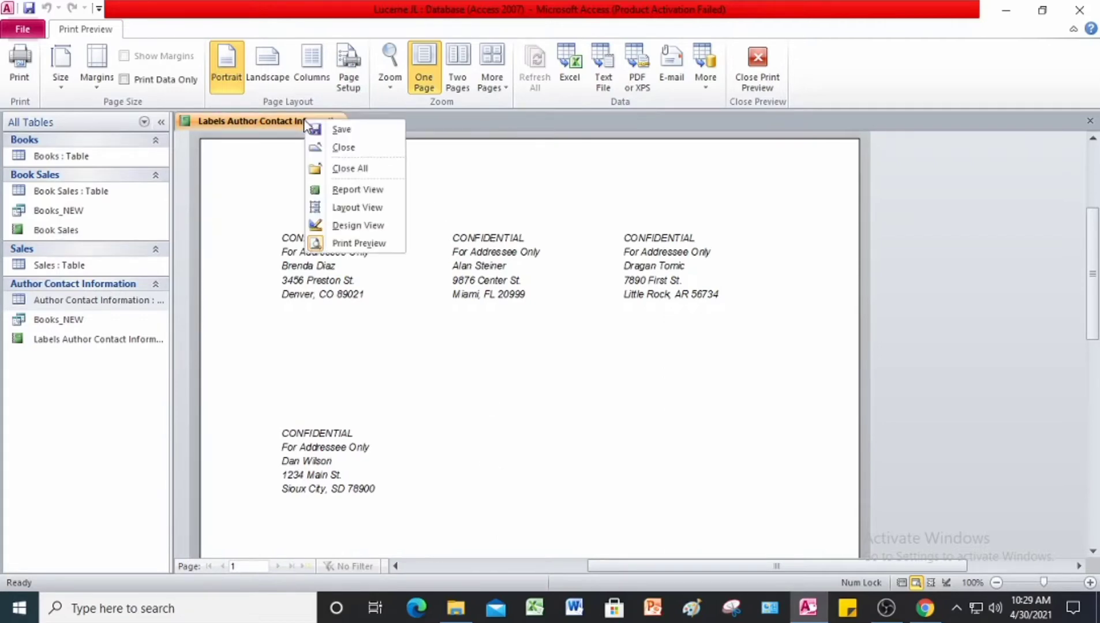
{"action": "left_click", "coordinate": [371, 151]}
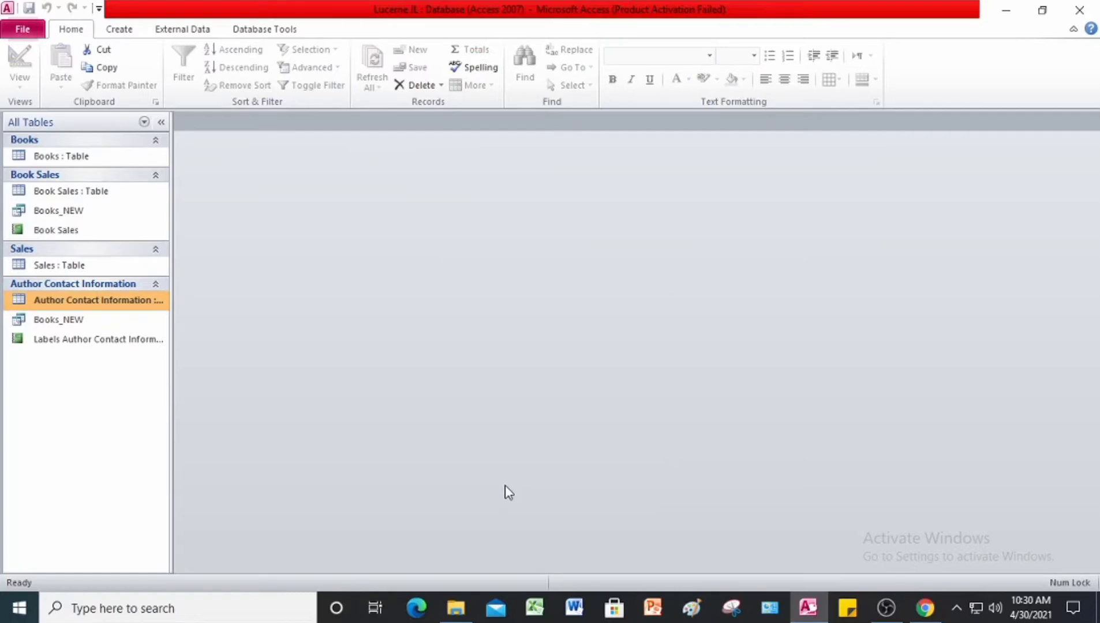
- Switch to the #Project 11.pdf instructions in Chrome and read the steps for Project 11-2
{"action": "left_click", "coordinate": [923, 611]}
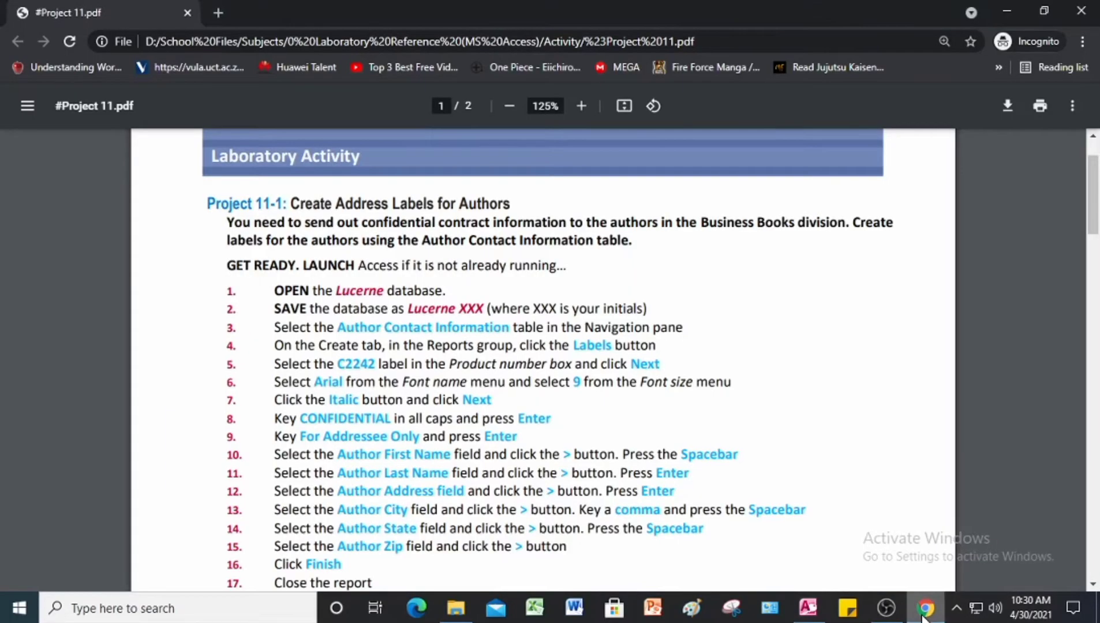
{"action": "scroll", "coordinate": [515, 375], "scroll_direction": "down", "scroll_amount": 1}
{"action": "scroll", "coordinate": [343, 270], "scroll_direction": "up", "scroll_amount": 3}
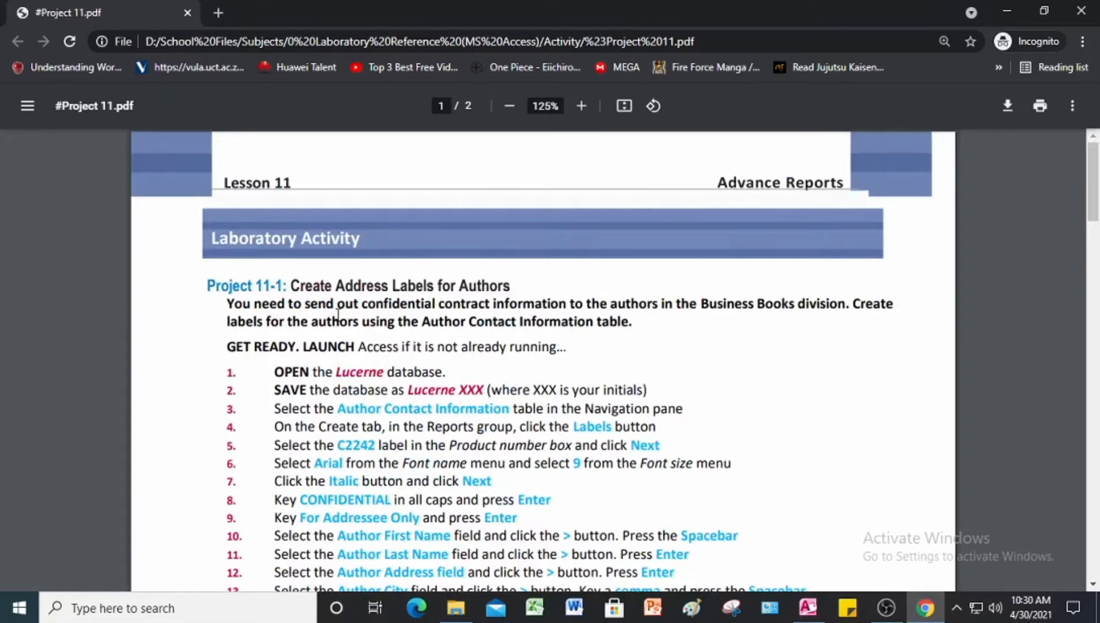
{"action": "scroll", "coordinate": [338, 316], "scroll_direction": "down", "scroll_amount": 8}
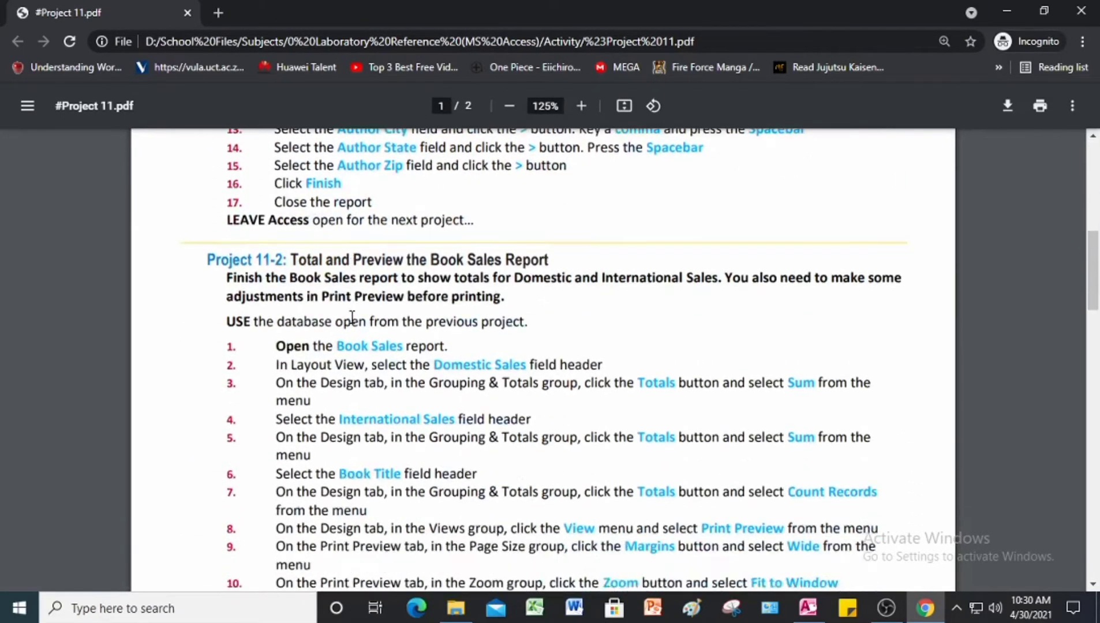
{"action": "scroll", "coordinate": [352, 318], "scroll_direction": "down", "scroll_amount": 2}
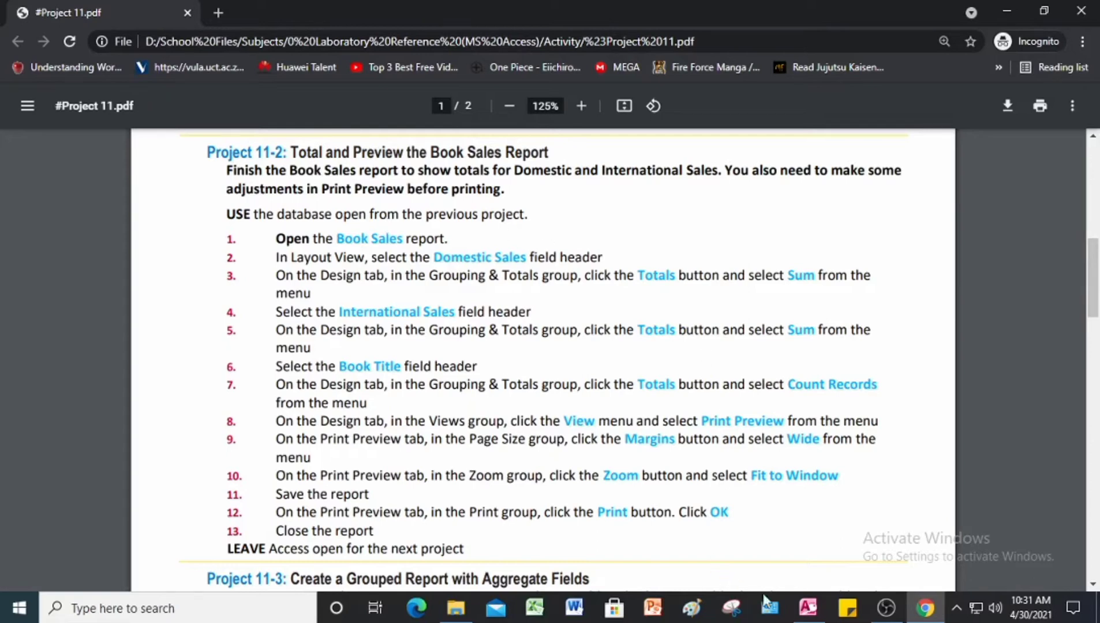
- Return to Access, save a copy of the database as Lucerne JL 11-2 in the Answer folder, and enable its content
{"action": "left_click", "coordinate": [808, 610]}
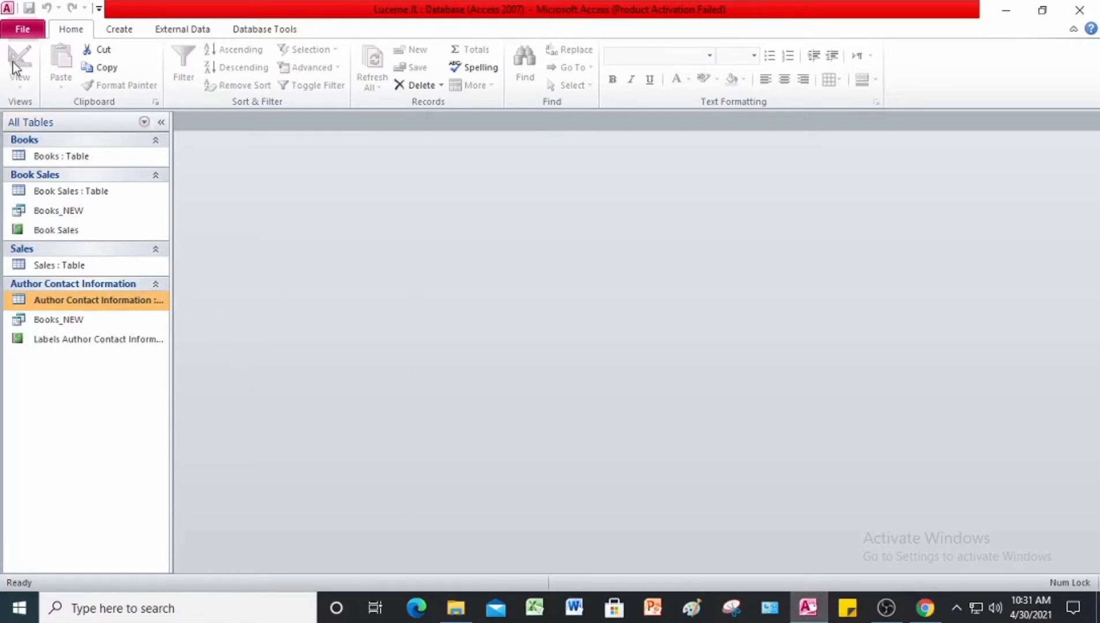
{"action": "left_click", "coordinate": [21, 34]}
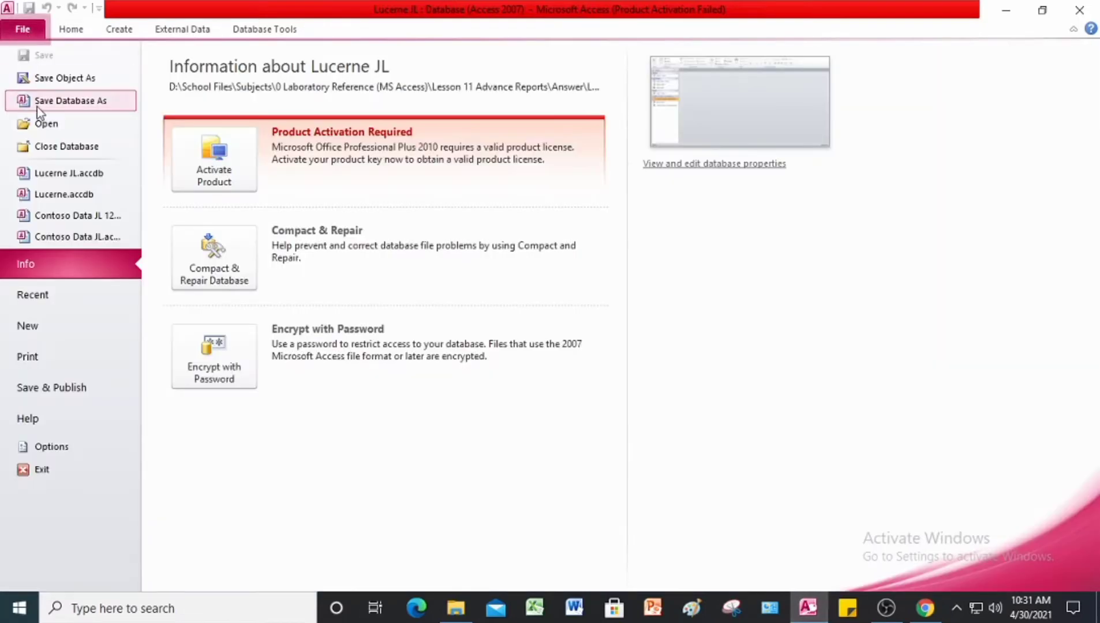
{"action": "left_click", "coordinate": [57, 107]}
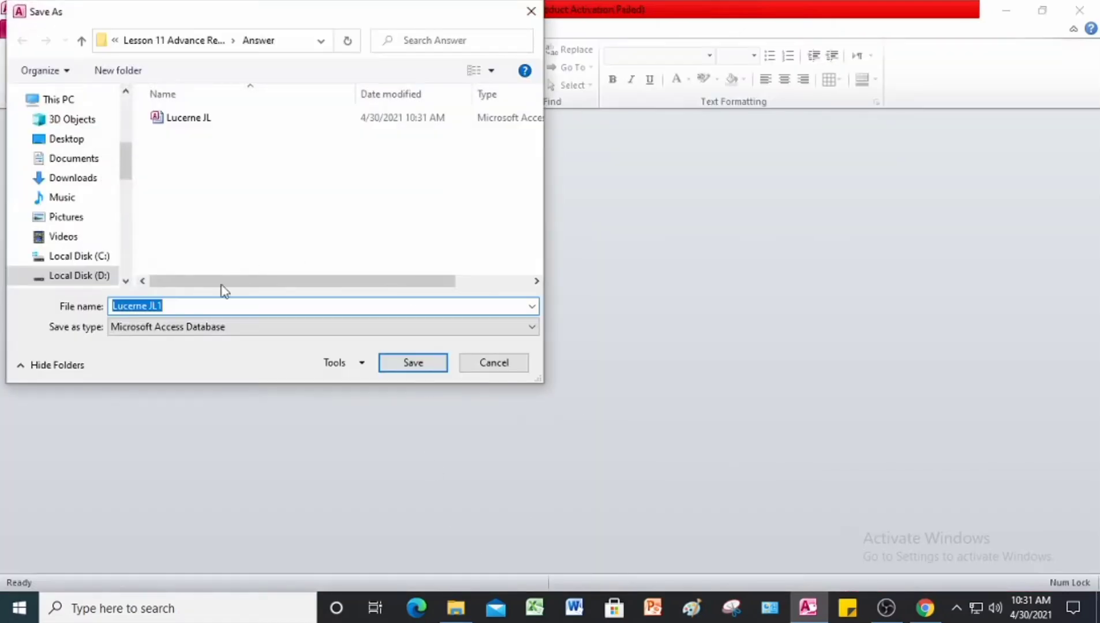
{"action": "left_click", "coordinate": [180, 307]}
{"action": "key", "text": "BackSpace"}
{"action": "type", "text": "11-"}
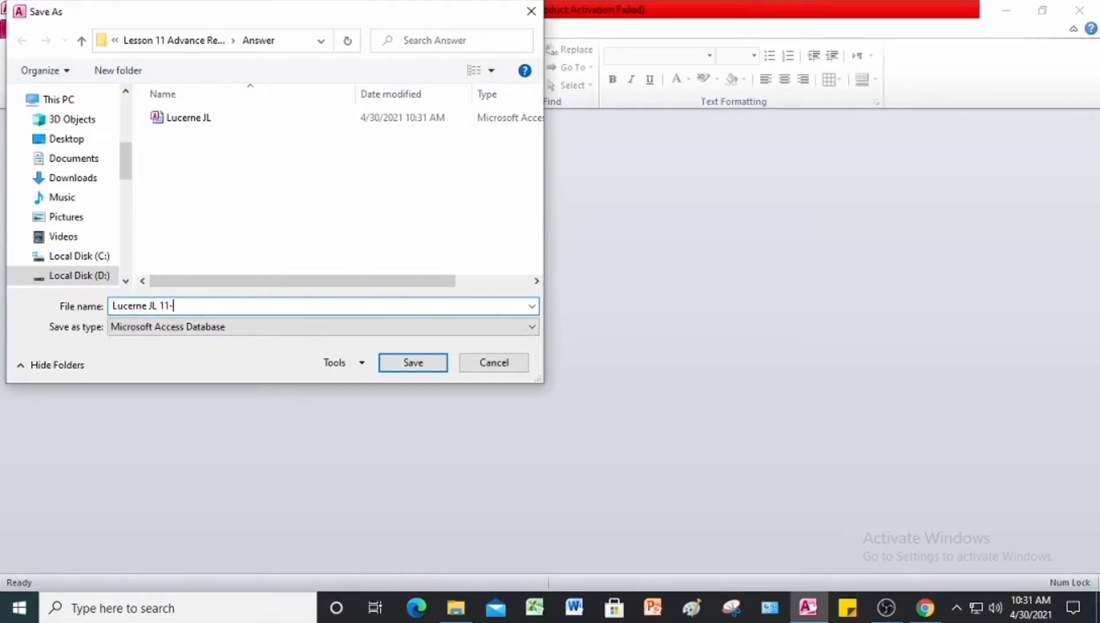
{"action": "type", "text": "2"}
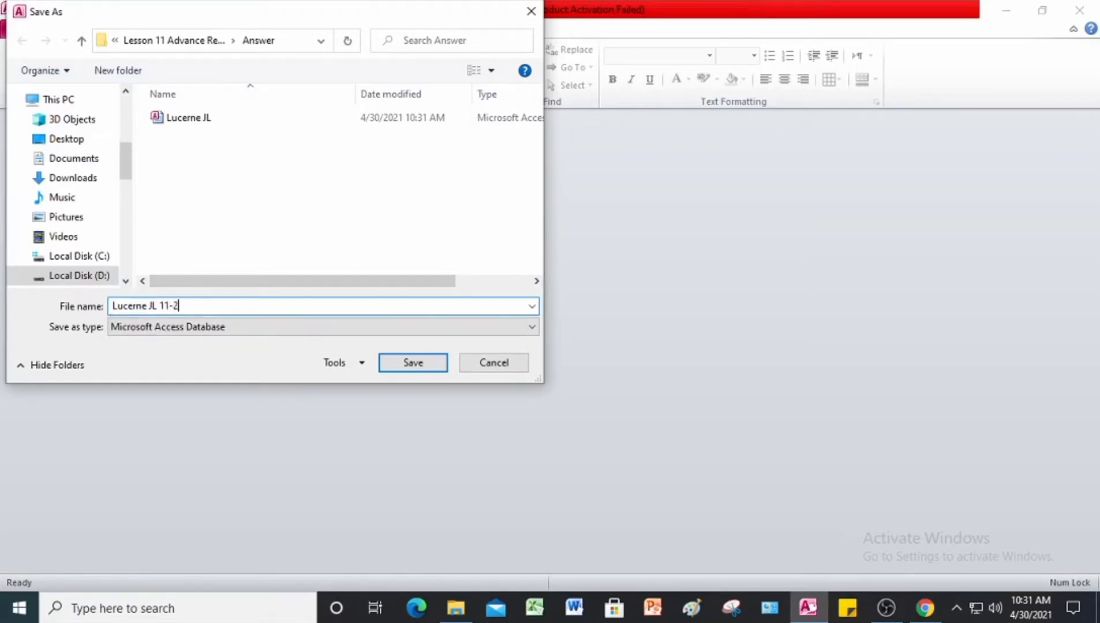
{"action": "left_click", "coordinate": [413, 363]}
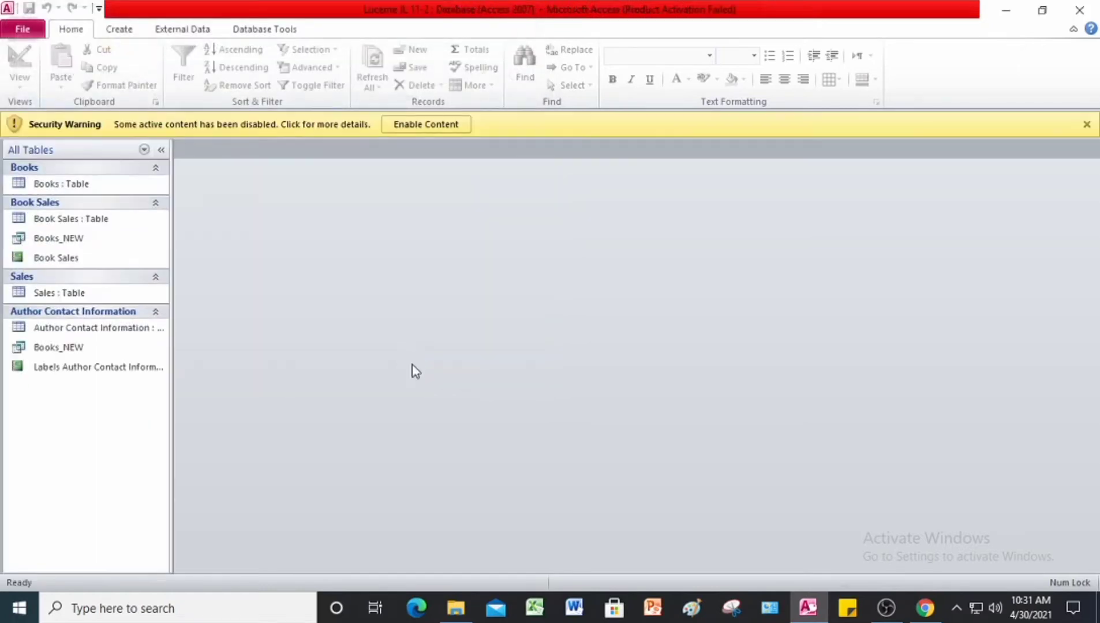
{"action": "left_click", "coordinate": [431, 125]}
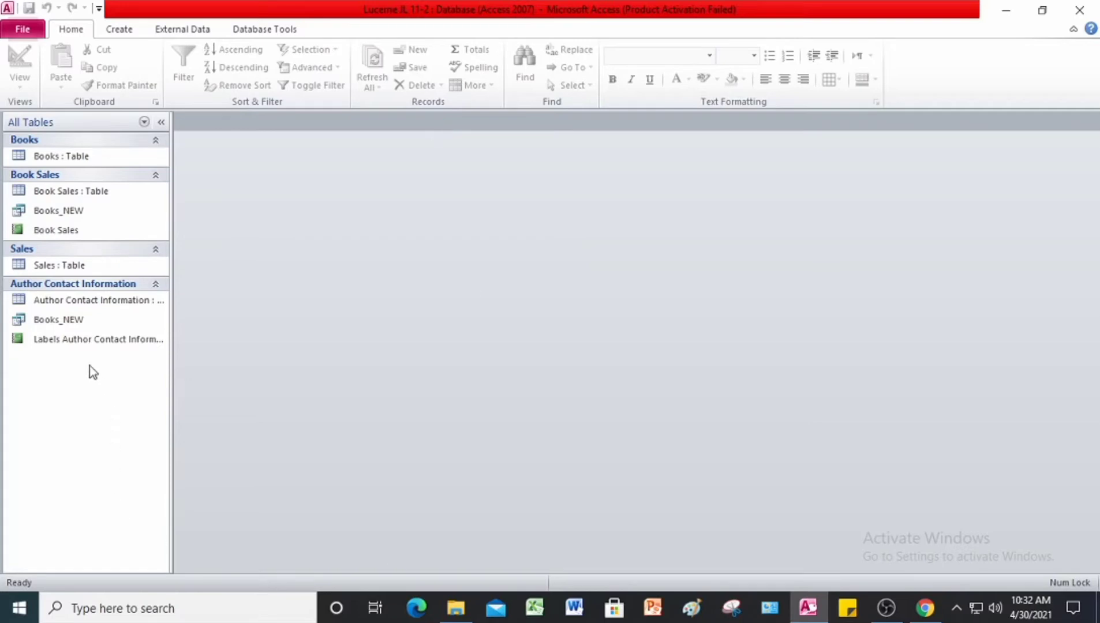
- Open the Book Sales report and display it in Layout View
{"action": "double_click", "coordinate": [56, 235]}
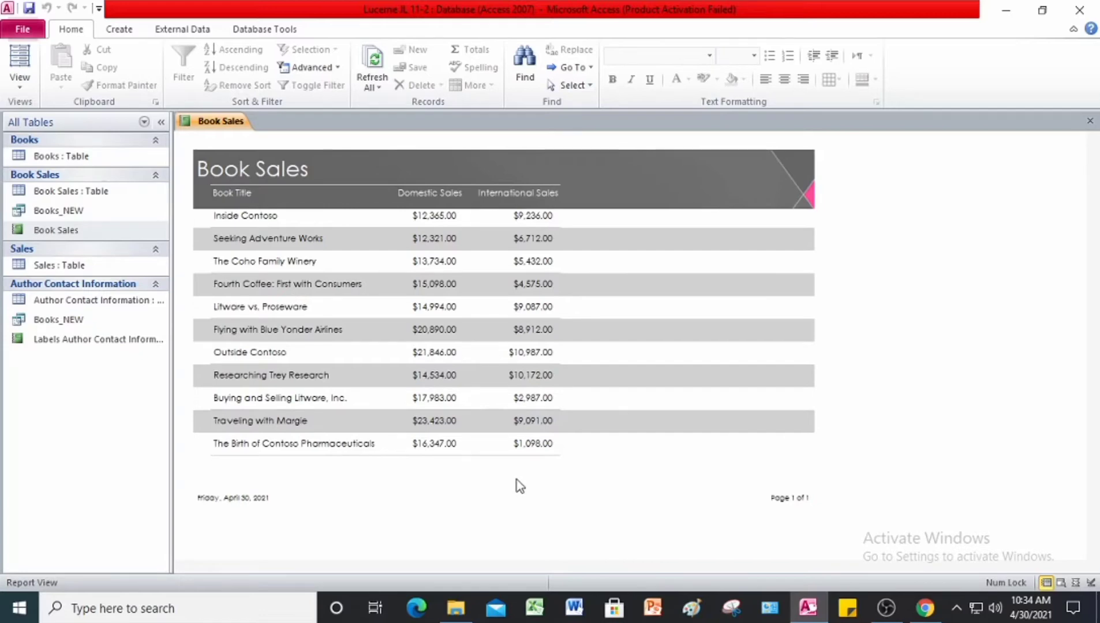
{"action": "left_click", "coordinate": [434, 193]}
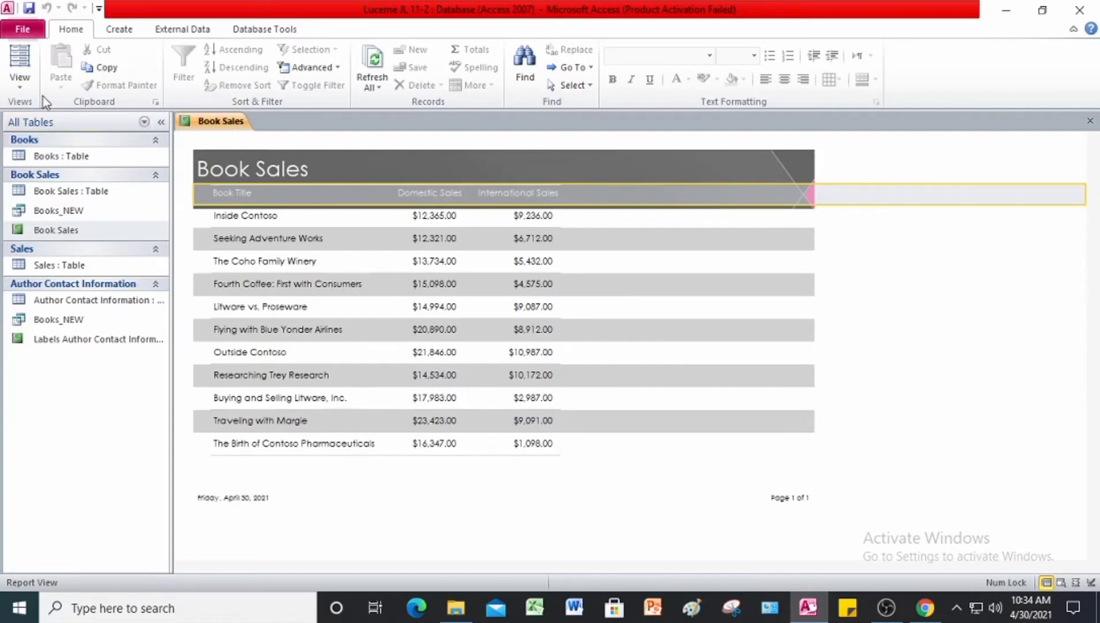
{"action": "left_click", "coordinate": [20, 86]}
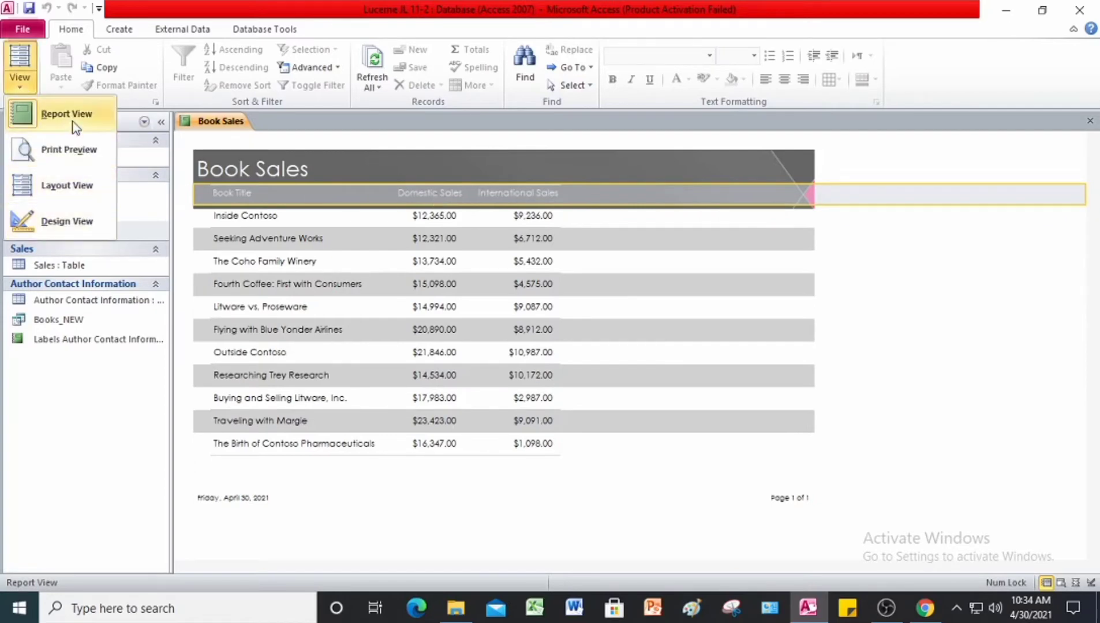
{"action": "left_click", "coordinate": [75, 191]}
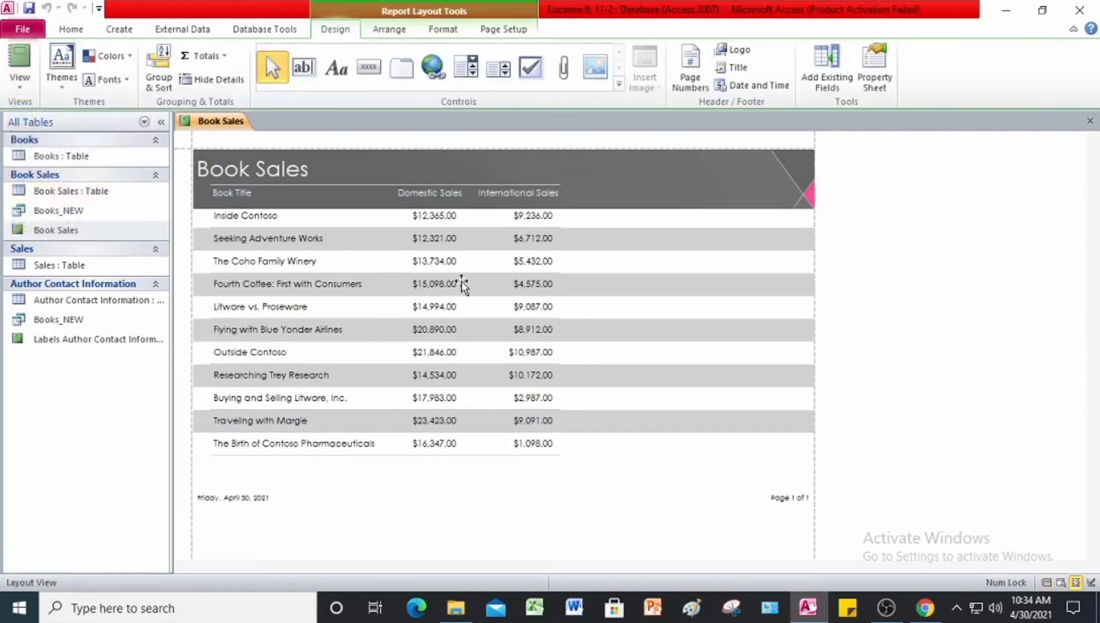
- Add a Sum total to the Domestic Sales column of the Book Sales report
{"action": "left_click", "coordinate": [441, 194]}
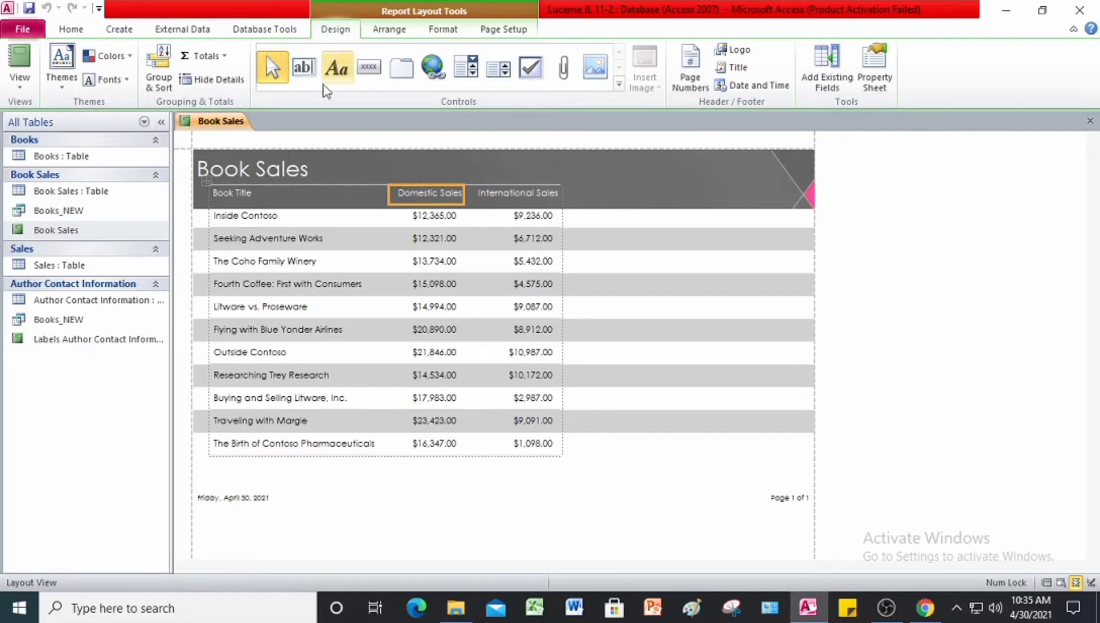
{"action": "left_click", "coordinate": [225, 56]}
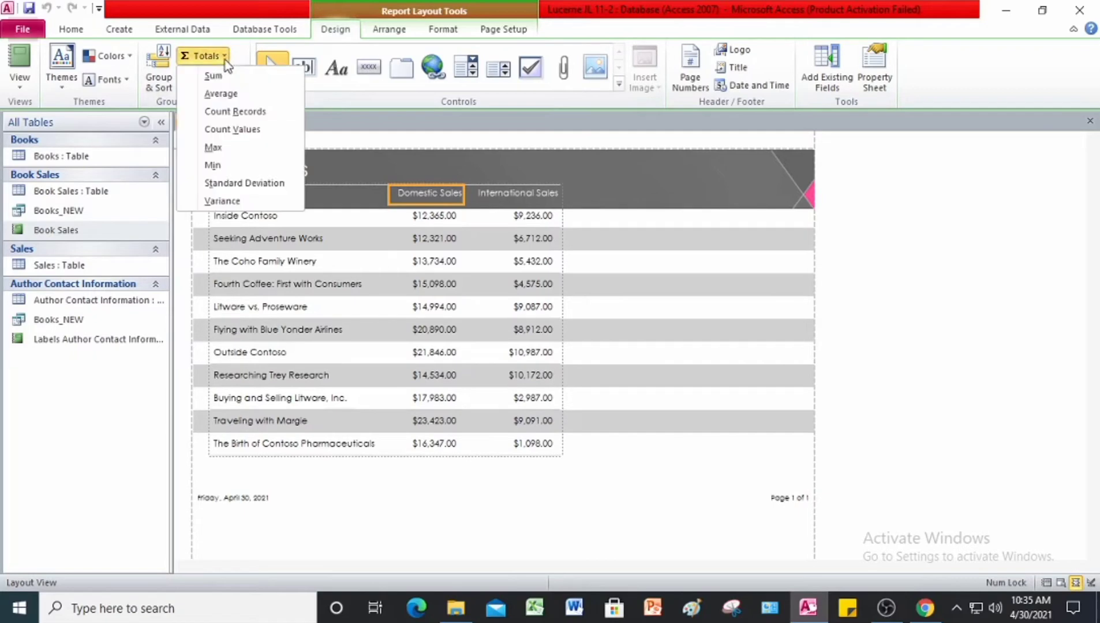
{"action": "left_click", "coordinate": [225, 77]}
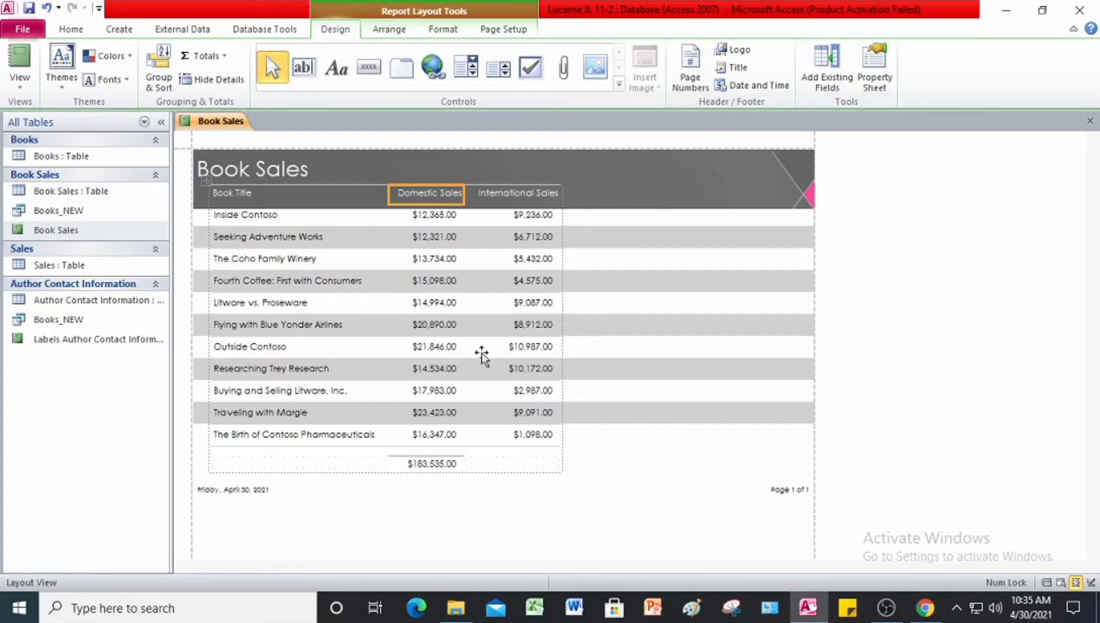
- Add a Sum total to the International Sales column of the Book Sales report
{"action": "left_click", "coordinate": [527, 195]}
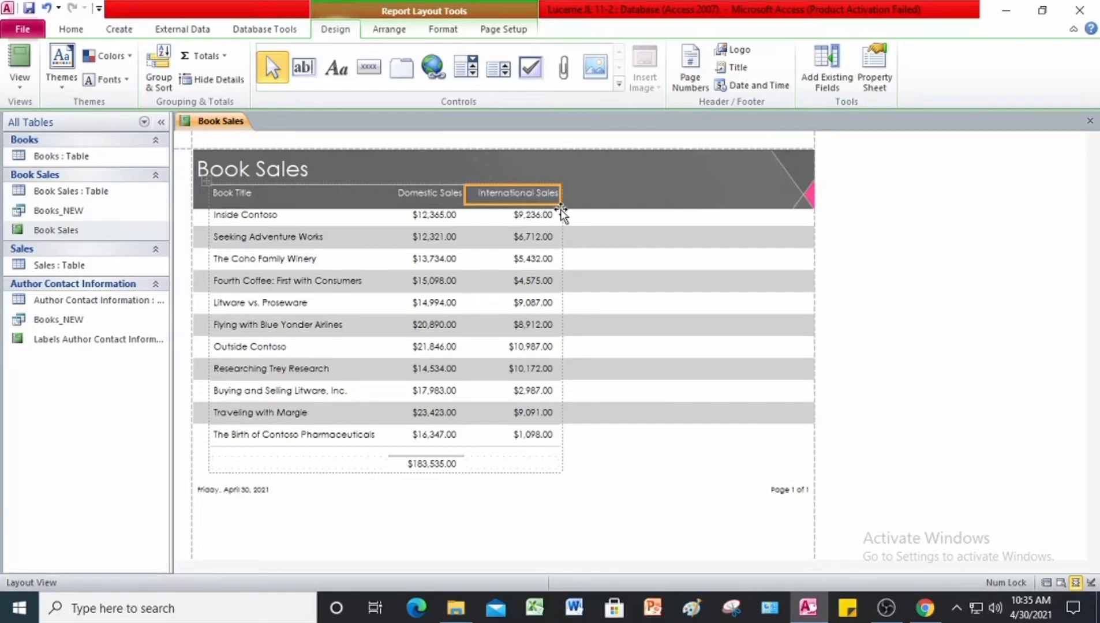
{"action": "left_click", "coordinate": [220, 58]}
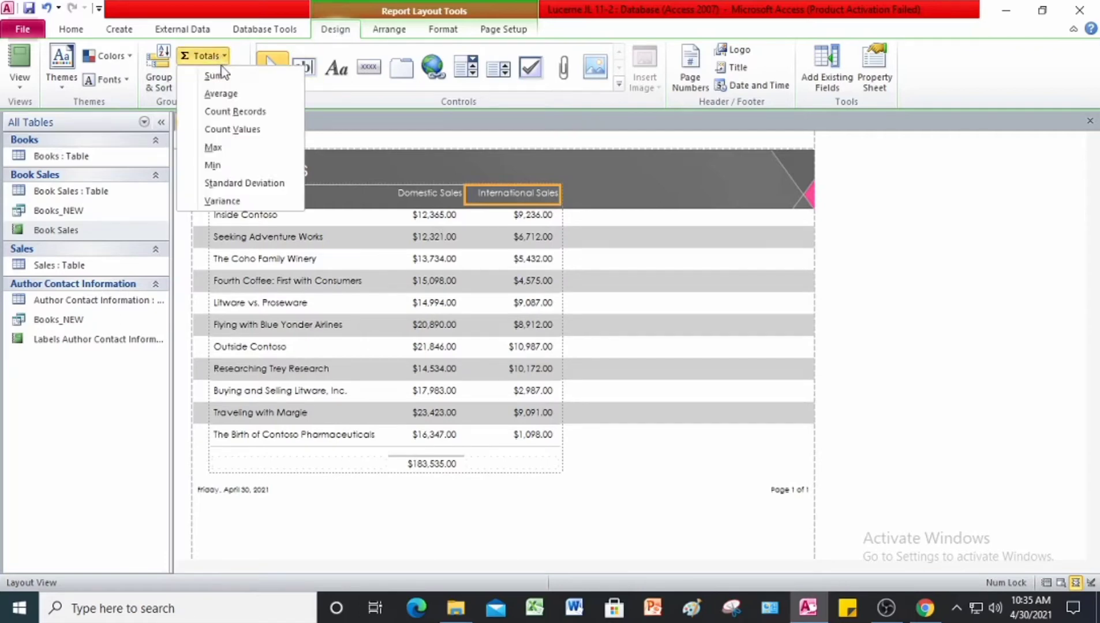
{"action": "left_click", "coordinate": [212, 76]}
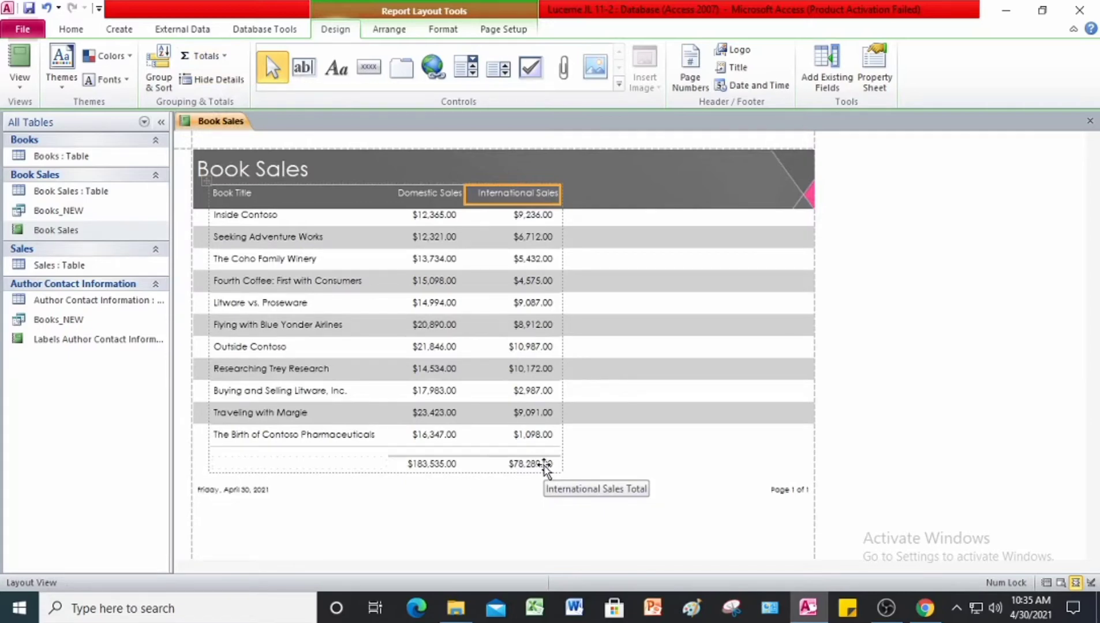
- Add a Count Records total to the Book Title column of the report
{"action": "left_click", "coordinate": [236, 194]}
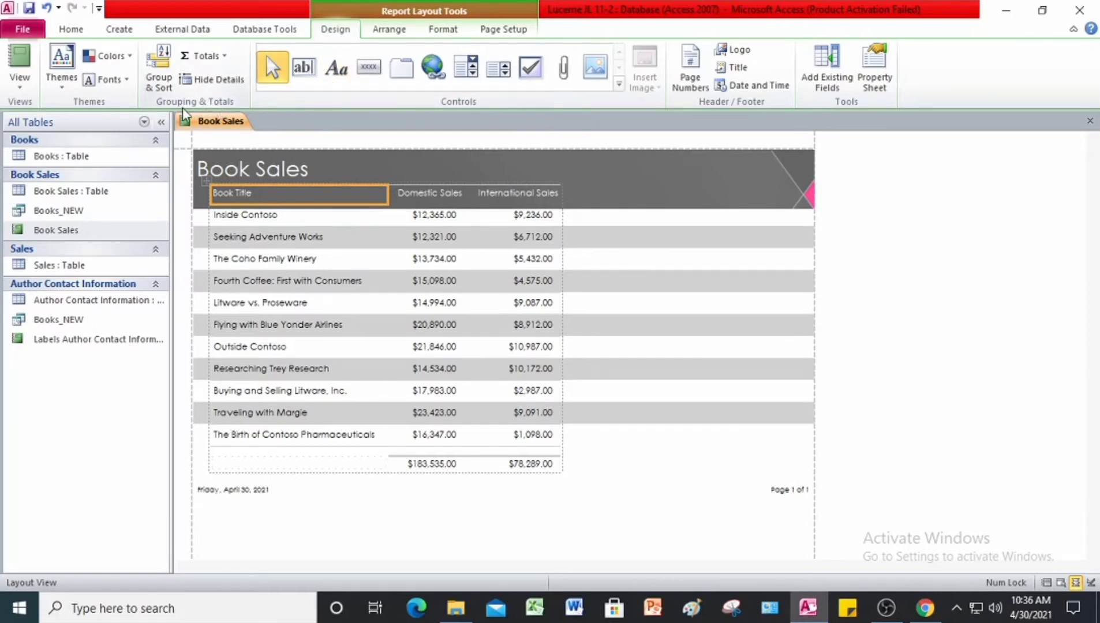
{"action": "left_click", "coordinate": [224, 58]}
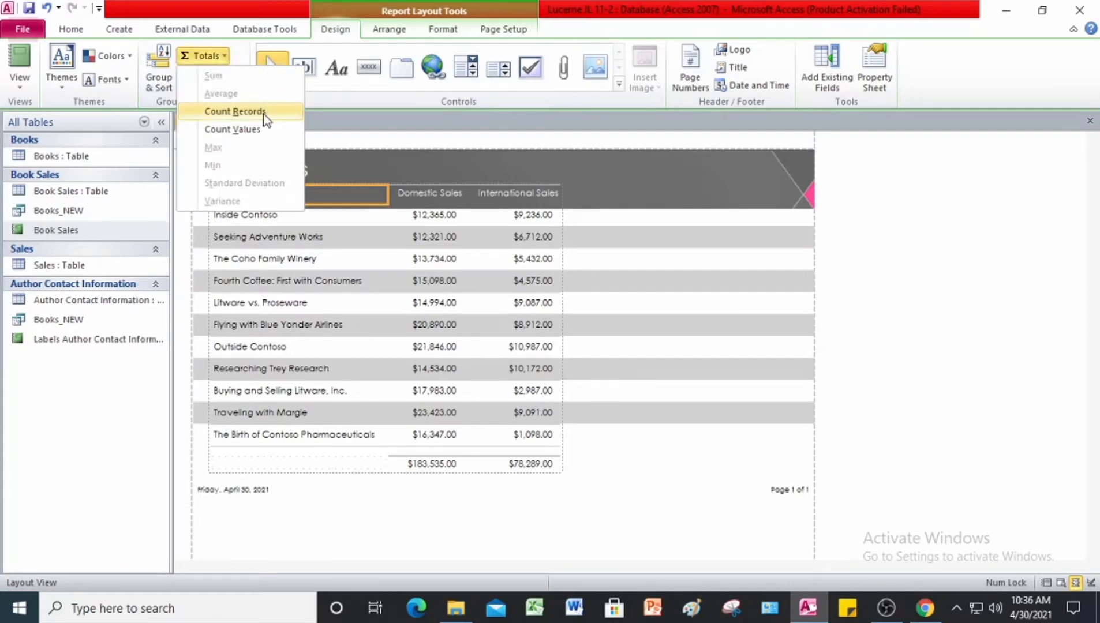
{"action": "left_click", "coordinate": [234, 111]}
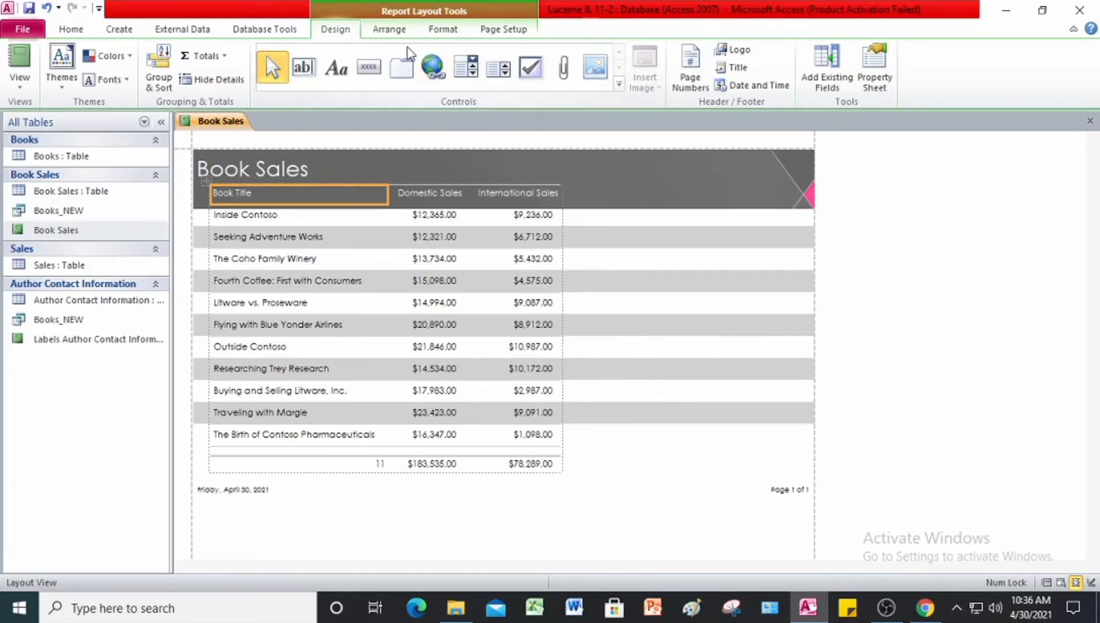
- Display the Book Sales report in Print Preview
{"action": "left_click", "coordinate": [503, 29]}
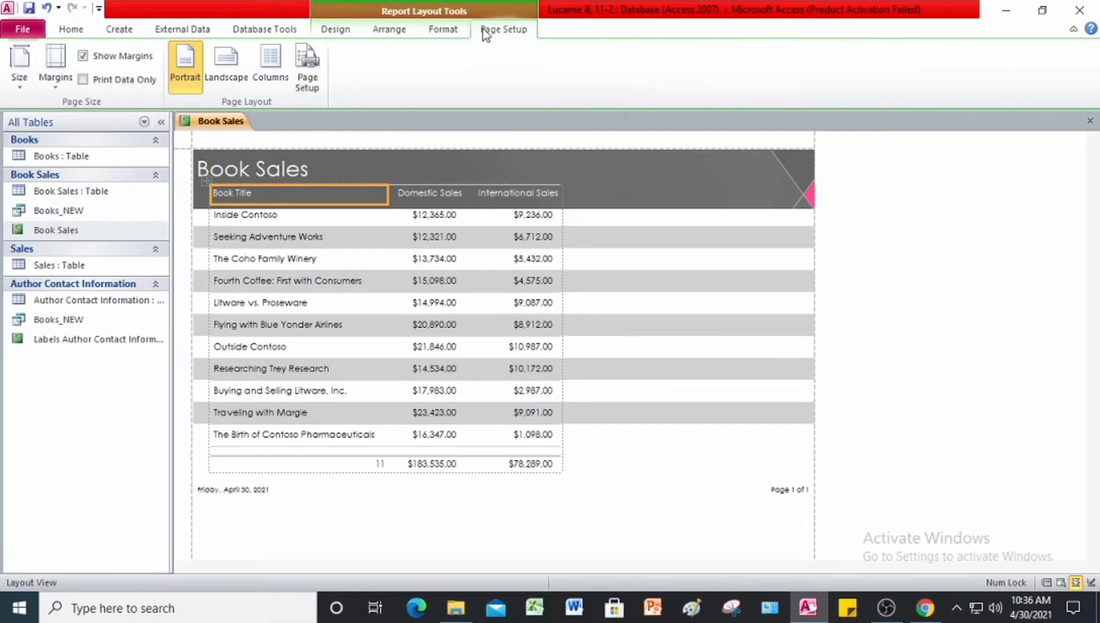
{"action": "left_click", "coordinate": [342, 30]}
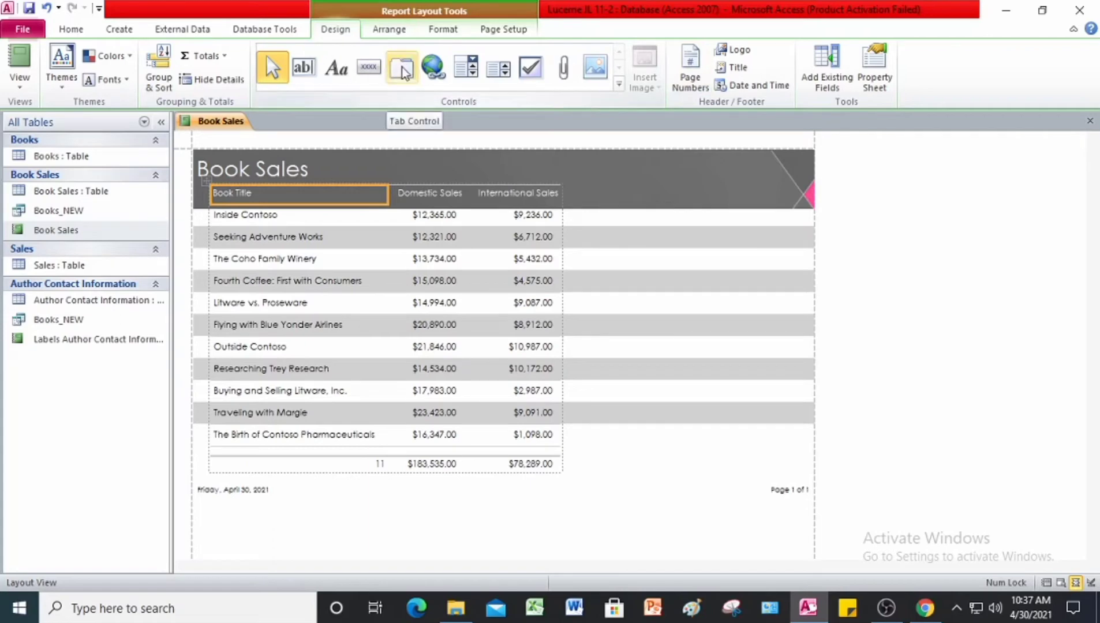
{"action": "left_click", "coordinate": [18, 84]}
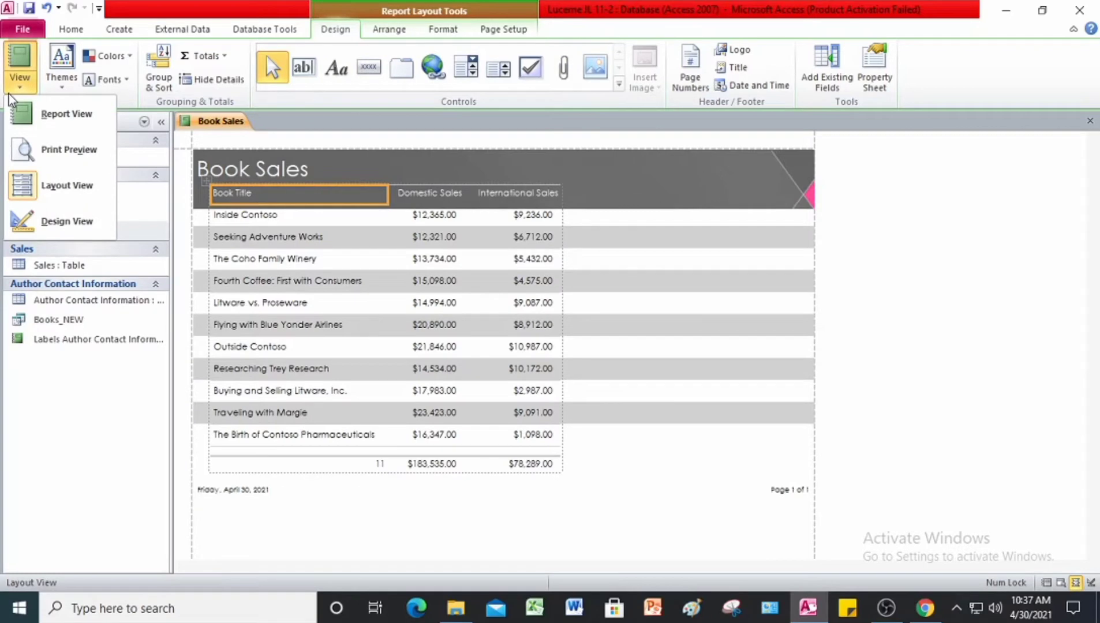
{"action": "left_click", "coordinate": [22, 156]}
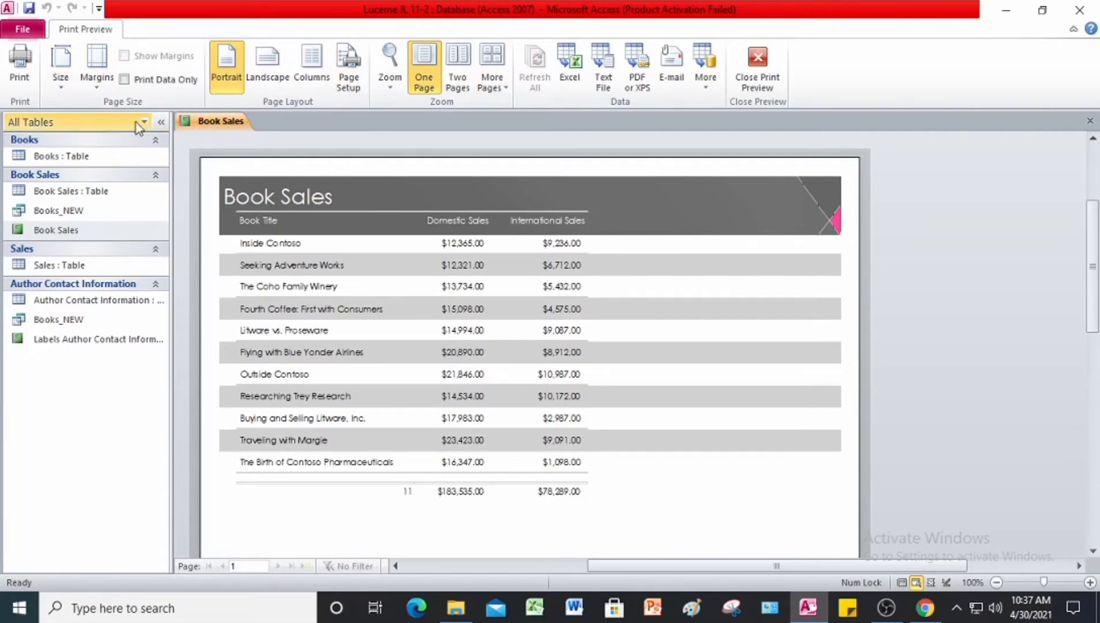
- Set the report's page margins to Wide and zoom the preview to Fit to Window
{"action": "left_click", "coordinate": [95, 88]}
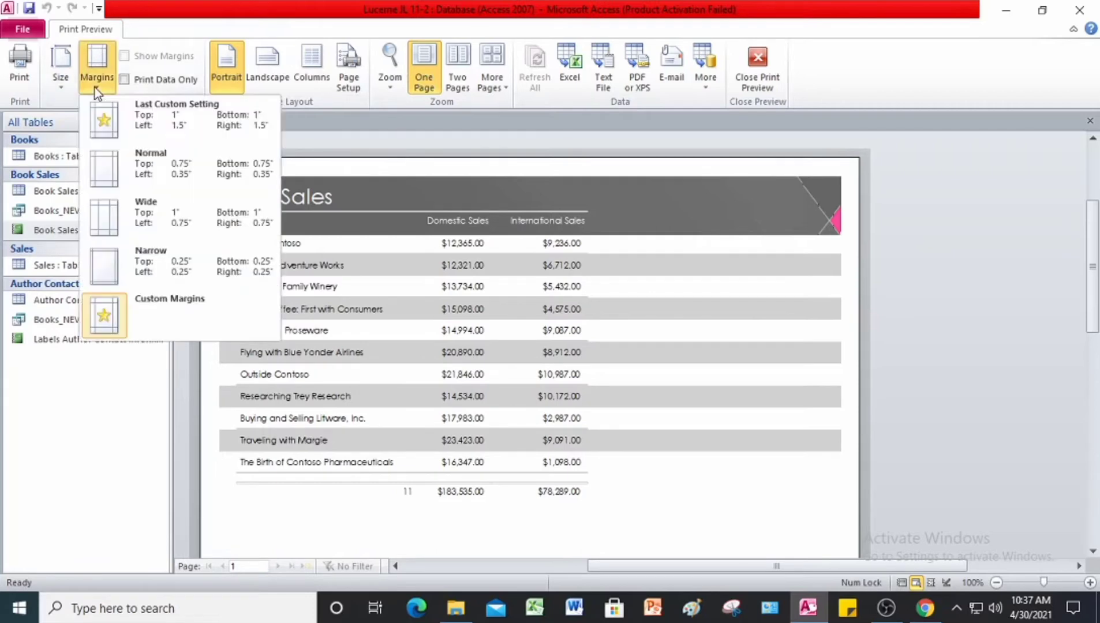
{"action": "left_click", "coordinate": [118, 218]}
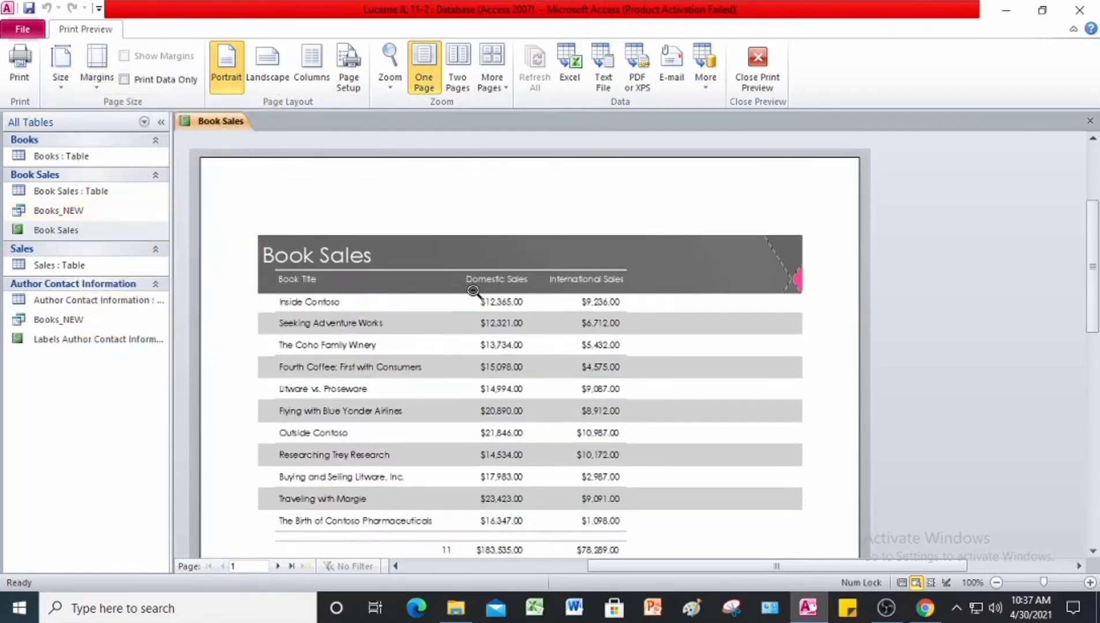
{"action": "scroll", "coordinate": [486, 300], "scroll_direction": "down", "scroll_amount": 1}
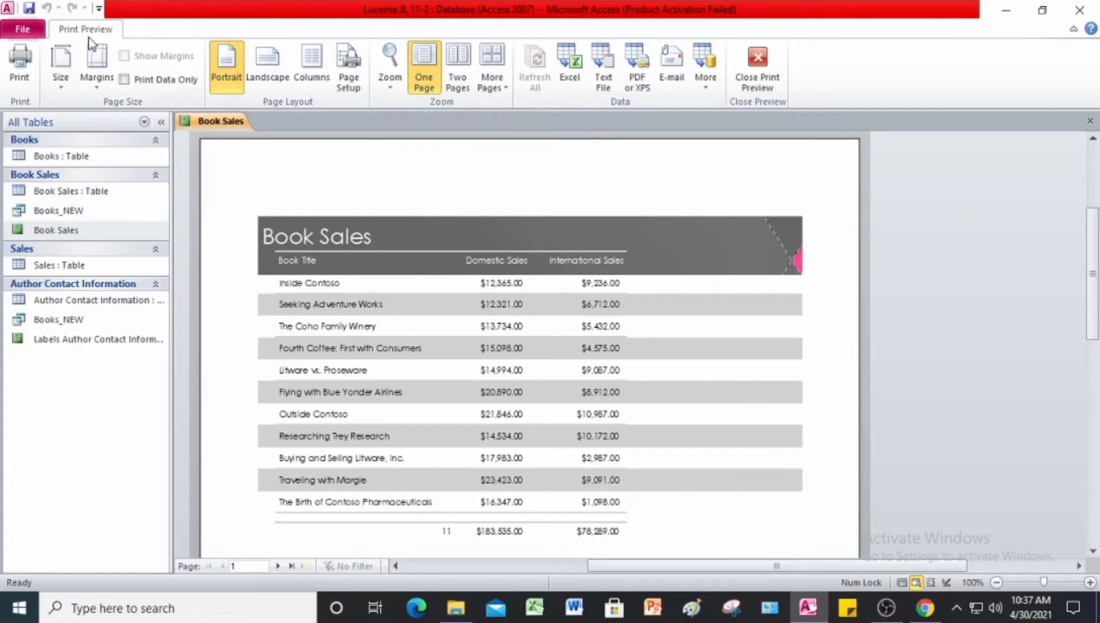
{"action": "left_click", "coordinate": [386, 89]}
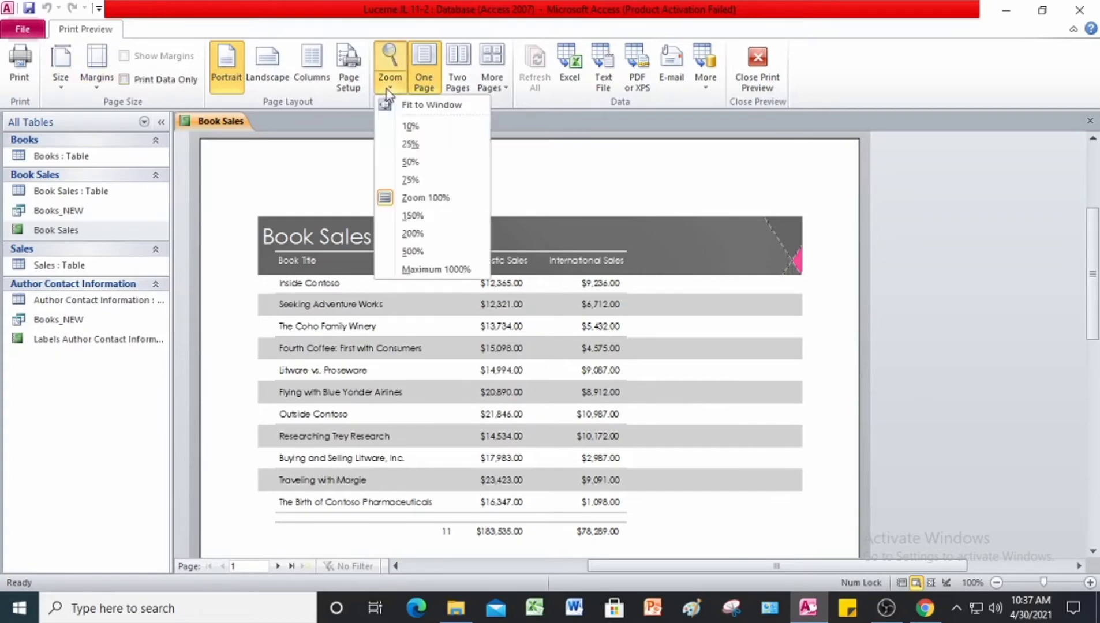
{"action": "left_click", "coordinate": [437, 105]}
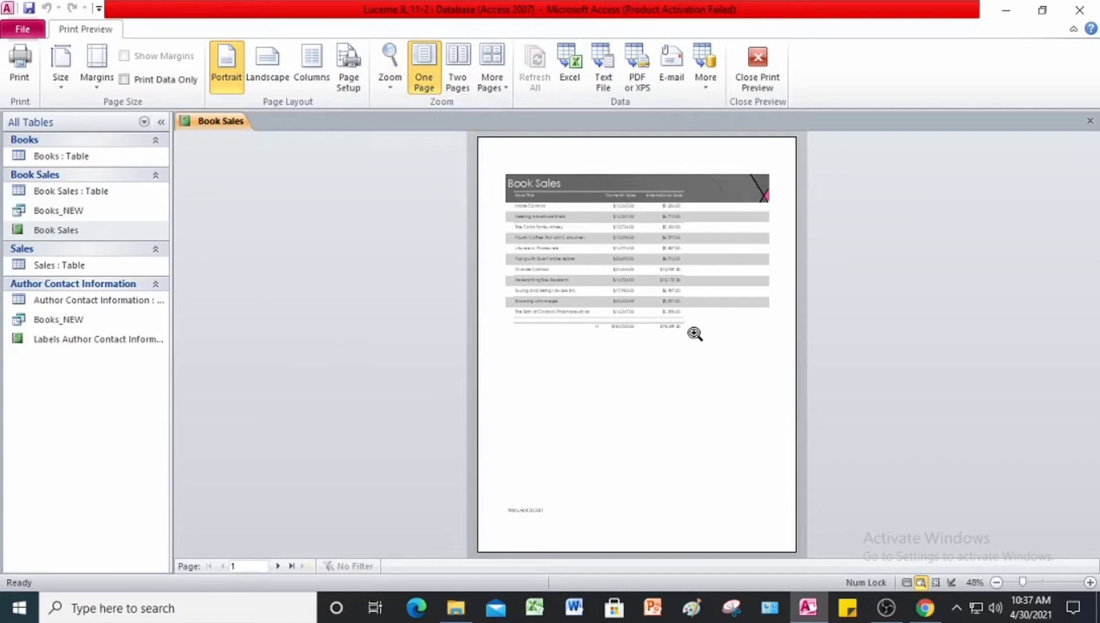
- Save the Book Sales report and close all open objects
{"action": "right_click", "coordinate": [214, 127]}
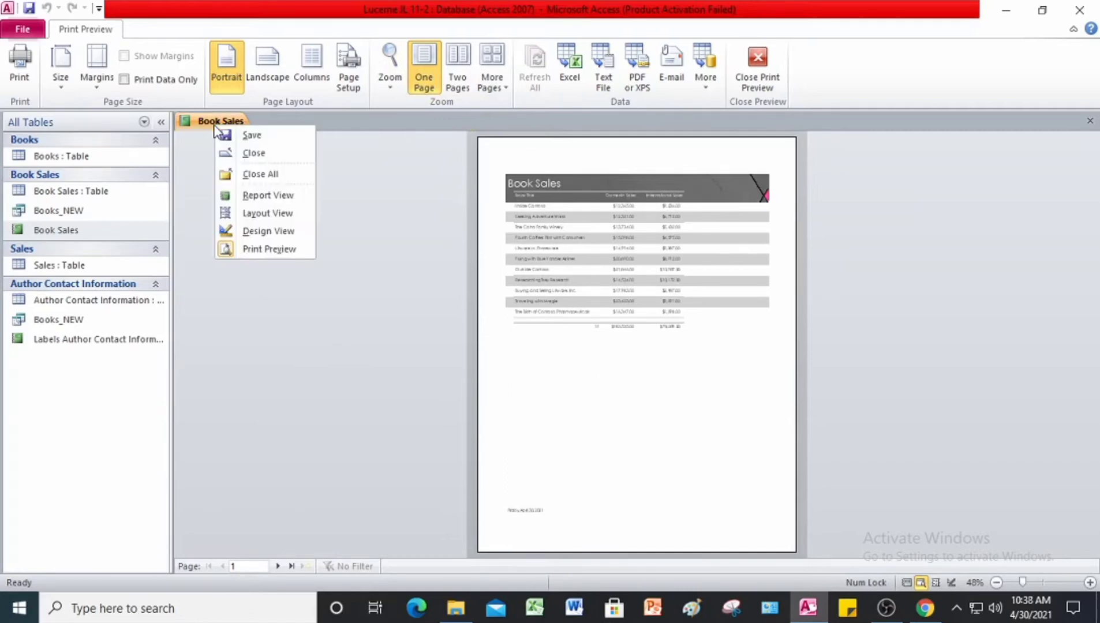
{"action": "left_click", "coordinate": [257, 138]}
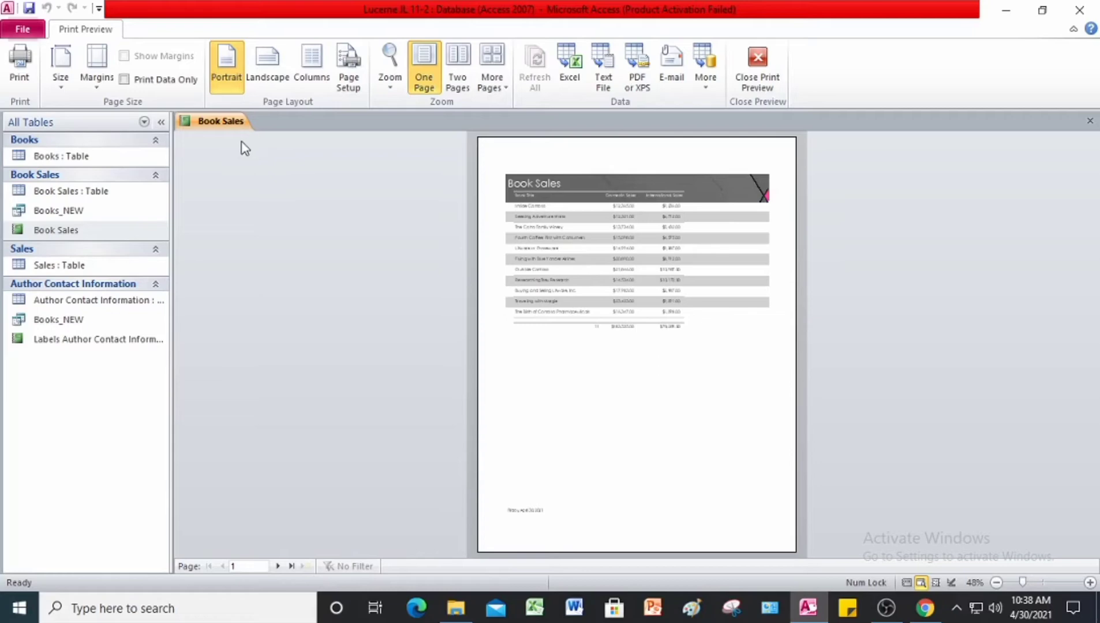
{"action": "right_click", "coordinate": [224, 123]}
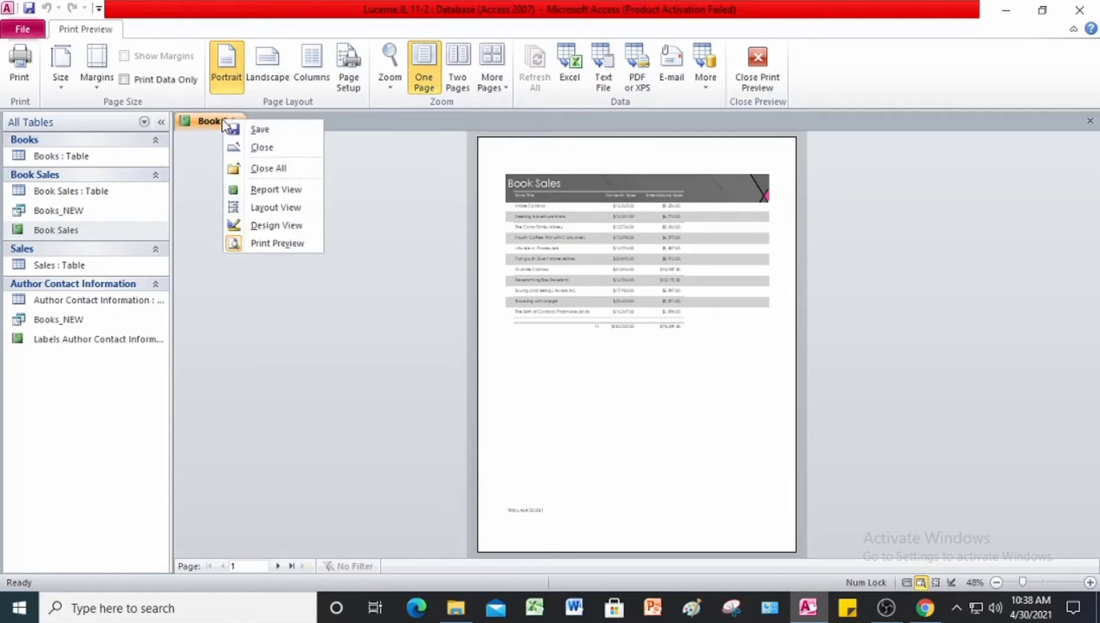
{"action": "left_click", "coordinate": [282, 170]}
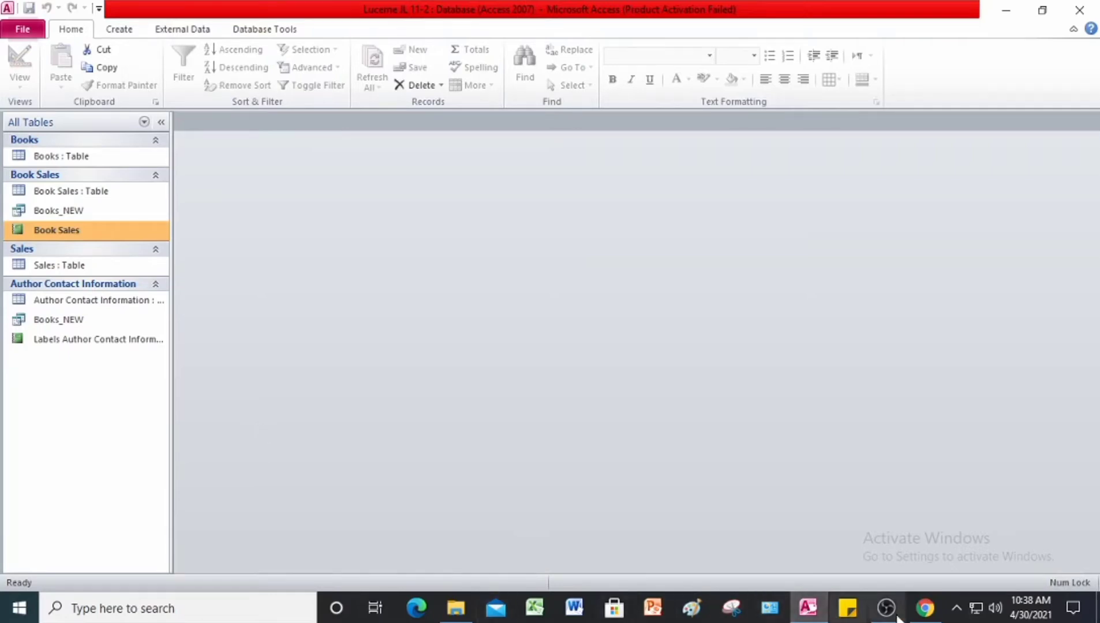
- Switch to the #Project 11.pdf instructions in Chrome, review the Project 11-2 steps and read those for Project 11-3
{"action": "left_click", "coordinate": [933, 616]}
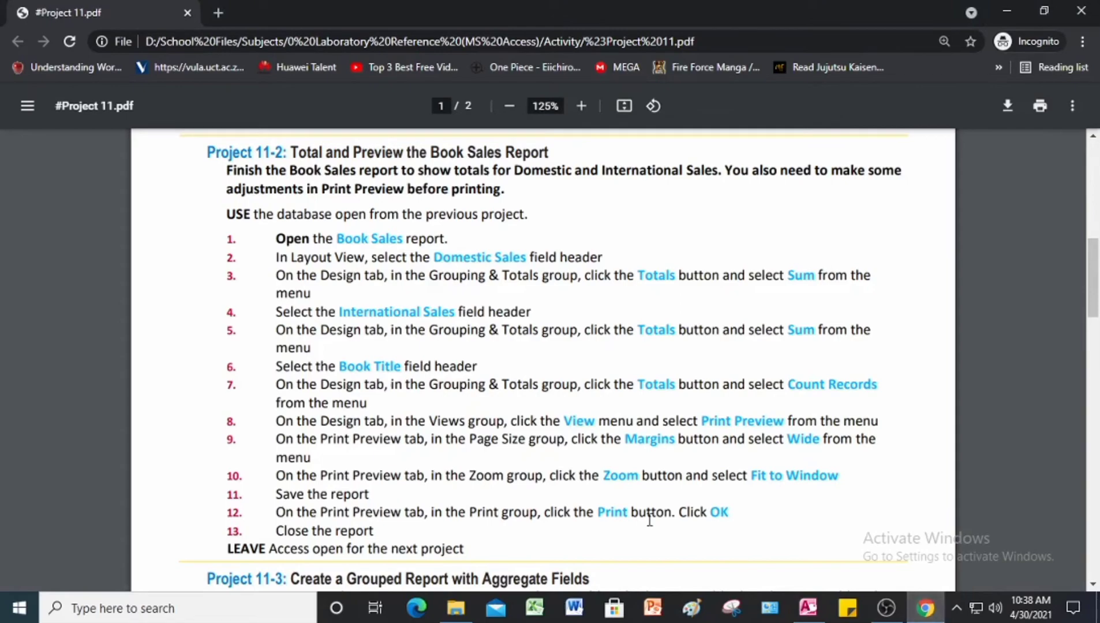
{"action": "scroll", "coordinate": [588, 434], "scroll_direction": "down", "scroll_amount": 2}
{"action": "scroll", "coordinate": [586, 430], "scroll_direction": "up", "scroll_amount": 1}
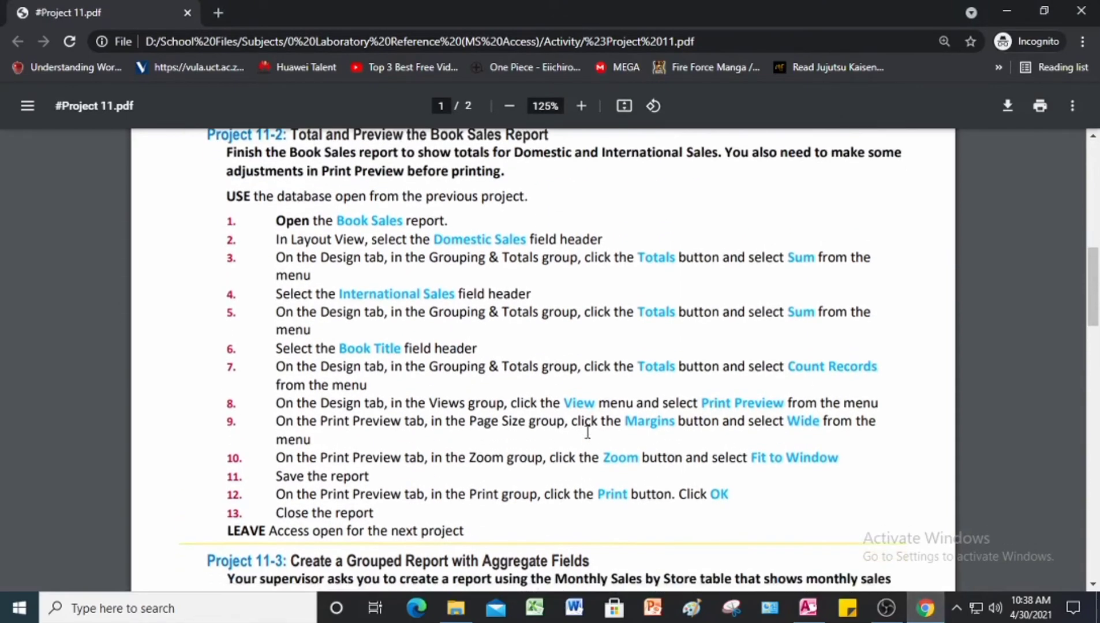
{"action": "scroll", "coordinate": [587, 432], "scroll_direction": "down", "scroll_amount": 1}
{"action": "scroll", "coordinate": [587, 433], "scroll_direction": "up", "scroll_amount": 3}
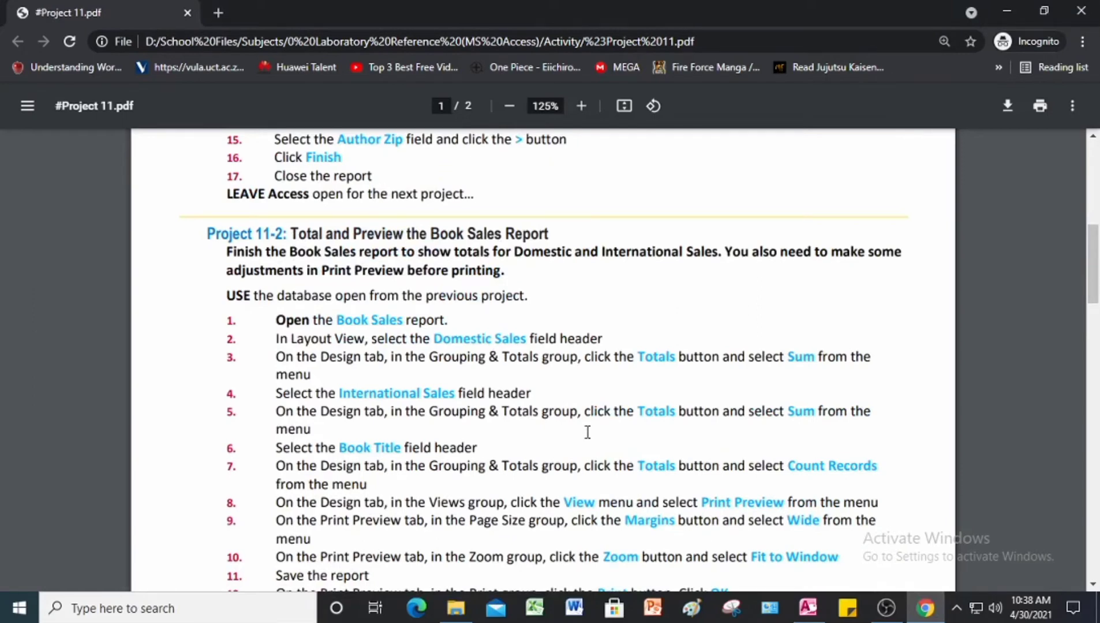
{"action": "scroll", "coordinate": [587, 432], "scroll_direction": "down", "scroll_amount": 7}
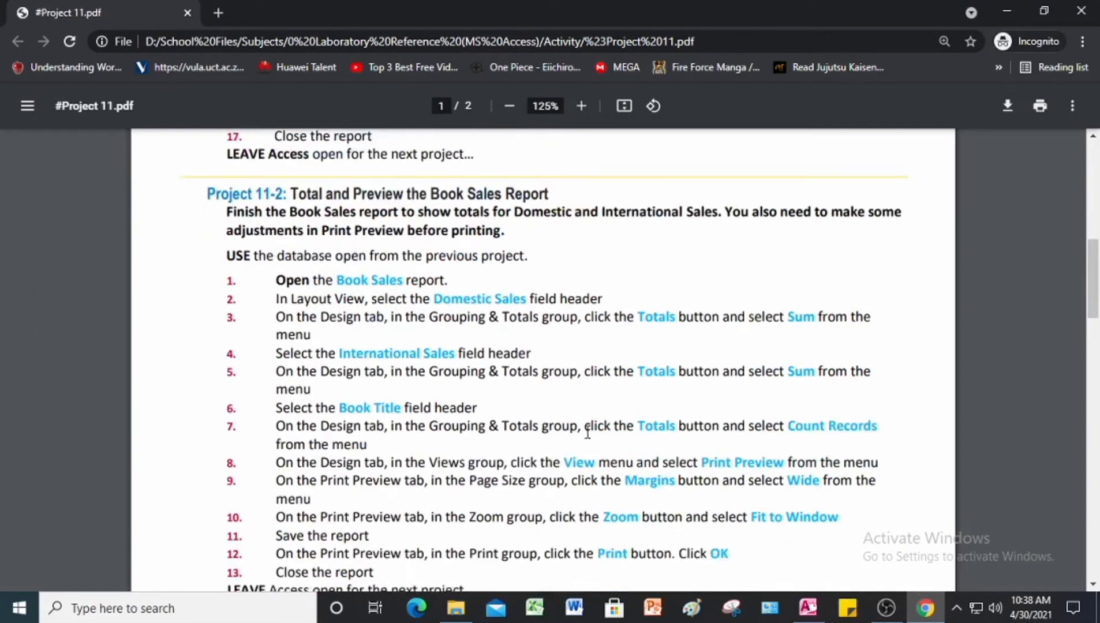
{"action": "scroll", "coordinate": [588, 432], "scroll_direction": "down", "scroll_amount": 1}
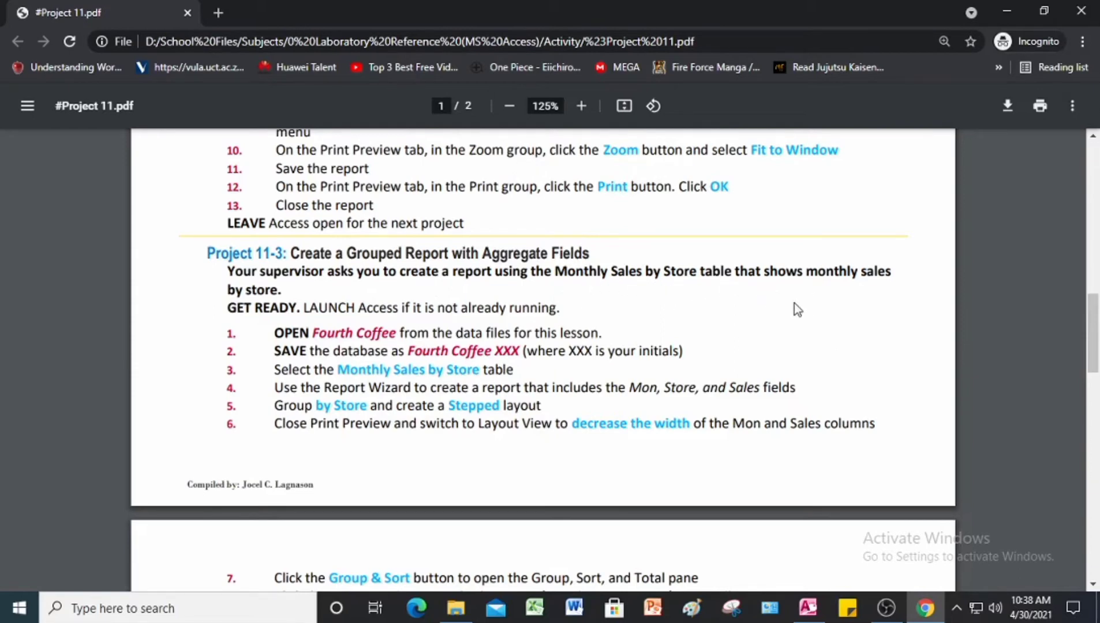
{"action": "scroll", "coordinate": [12, 260], "scroll_direction": "down", "scroll_amount": 1}
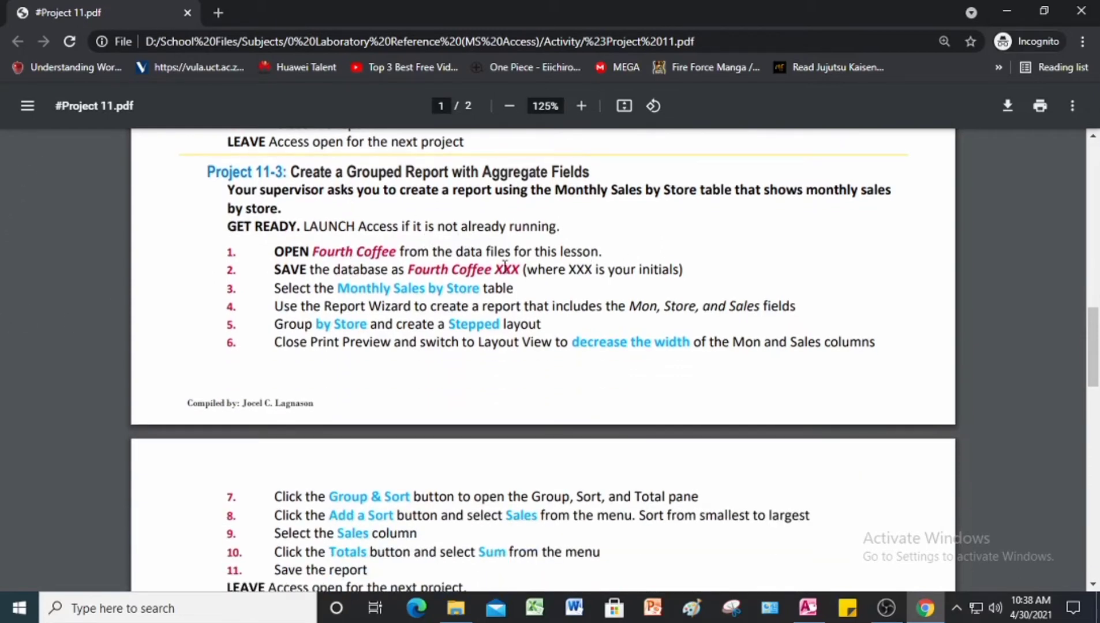
- Return to Access and open the Fourth Coffee database from the Lesson 11 Advance Reports folder
{"action": "left_click", "coordinate": [820, 603]}
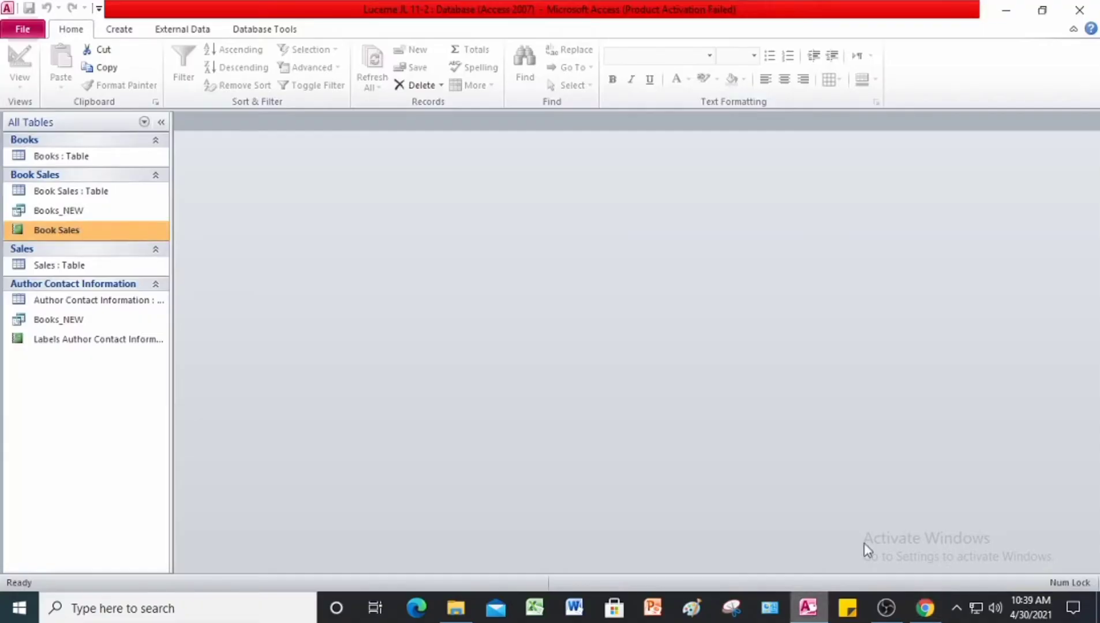
{"action": "left_click", "coordinate": [23, 30]}
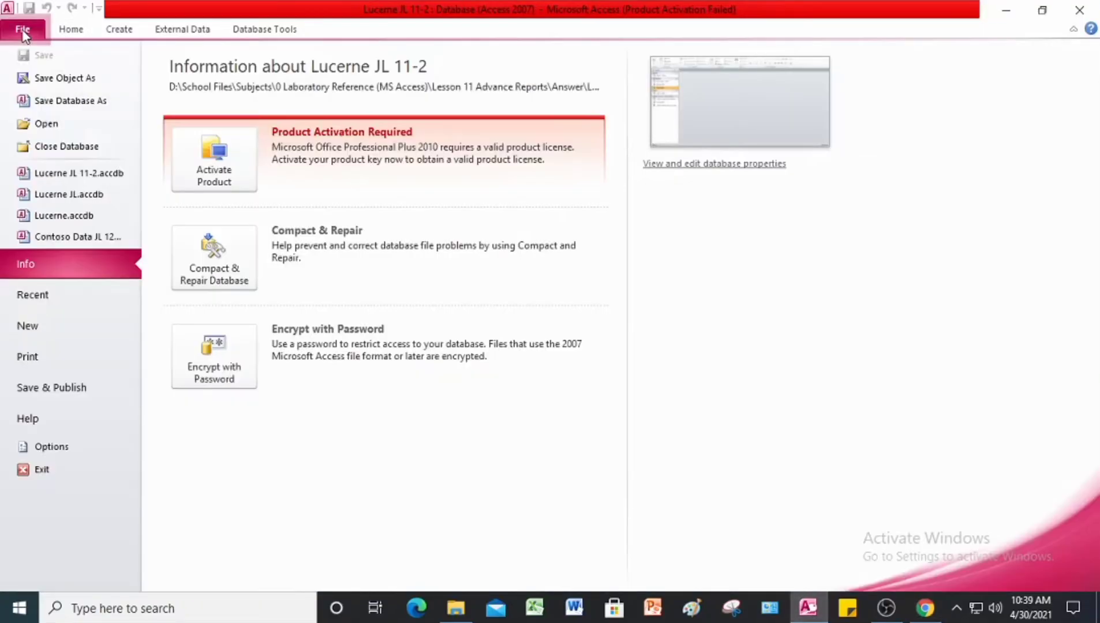
{"action": "left_click", "coordinate": [44, 127]}
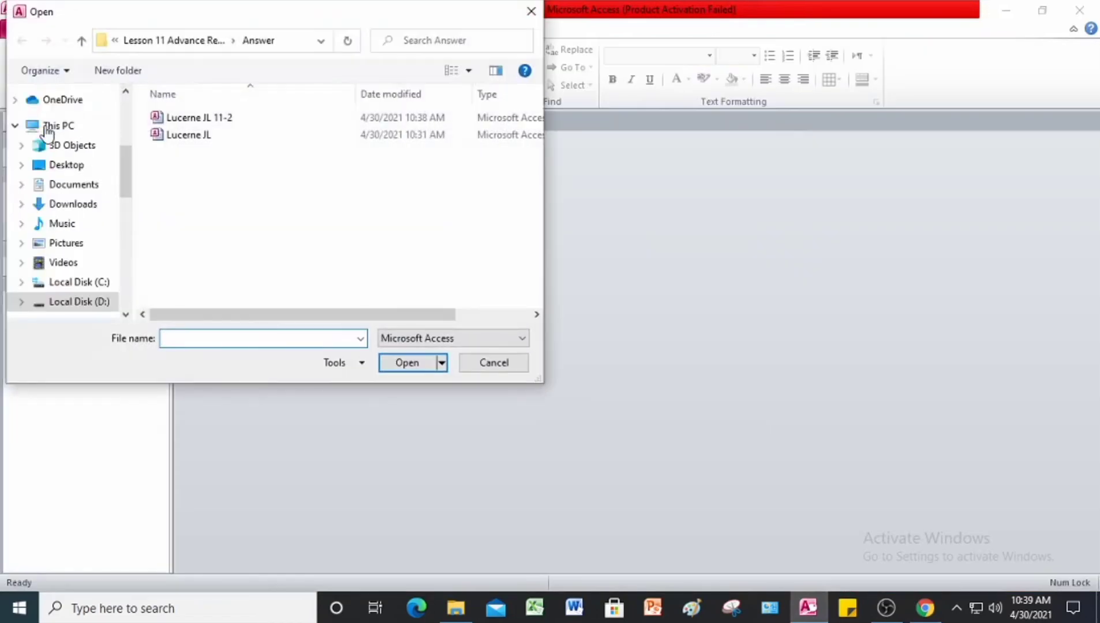
{"action": "left_click", "coordinate": [83, 41]}
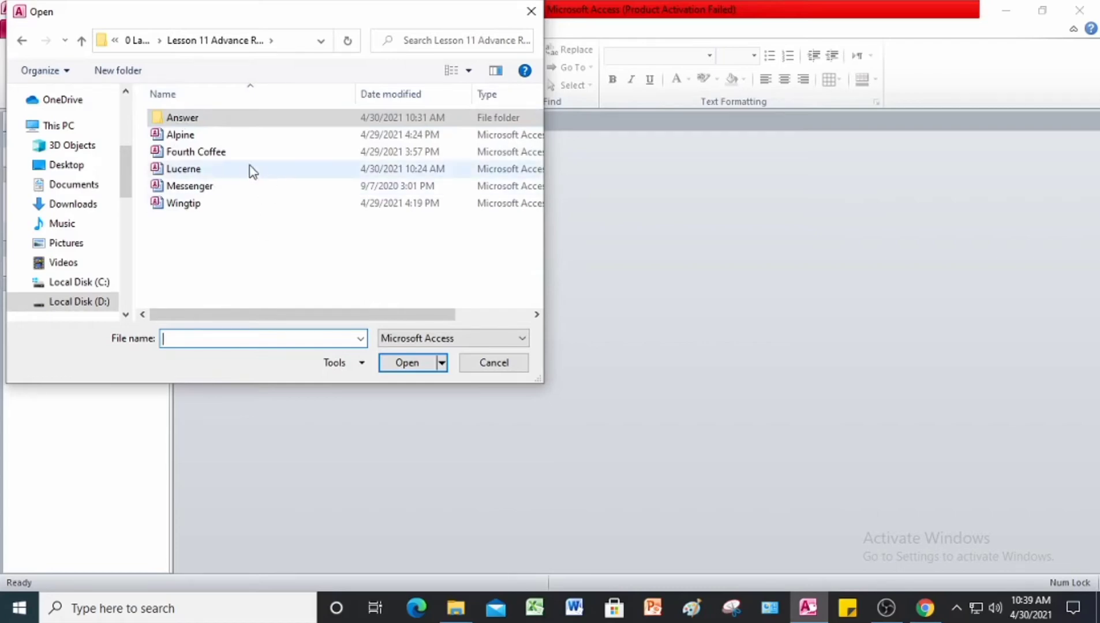
{"action": "left_click", "coordinate": [233, 153]}
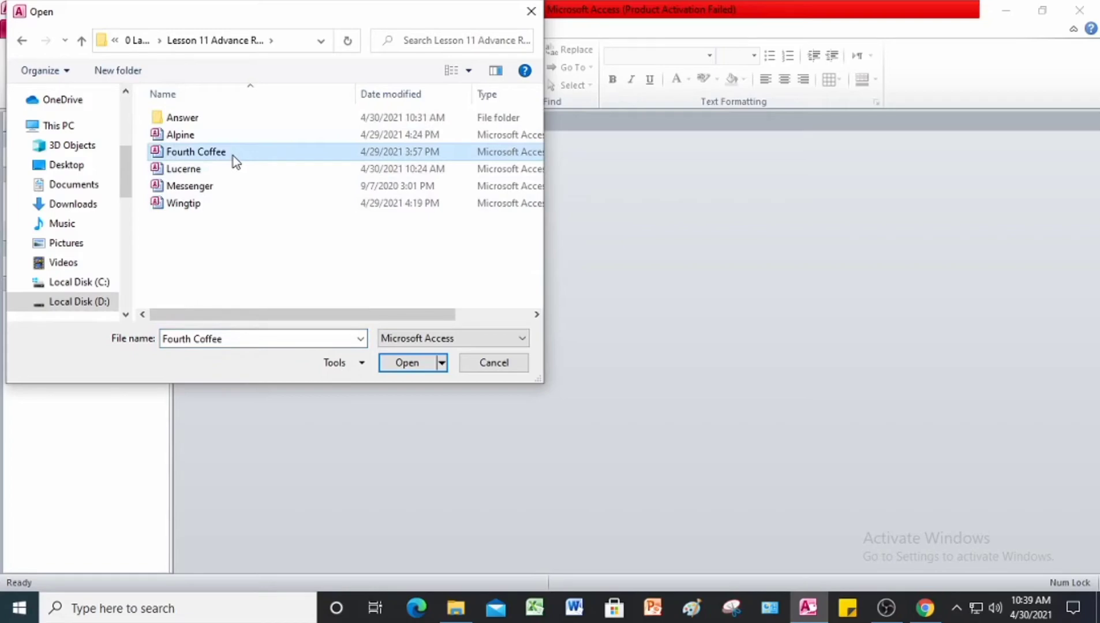
{"action": "left_click", "coordinate": [405, 363]}
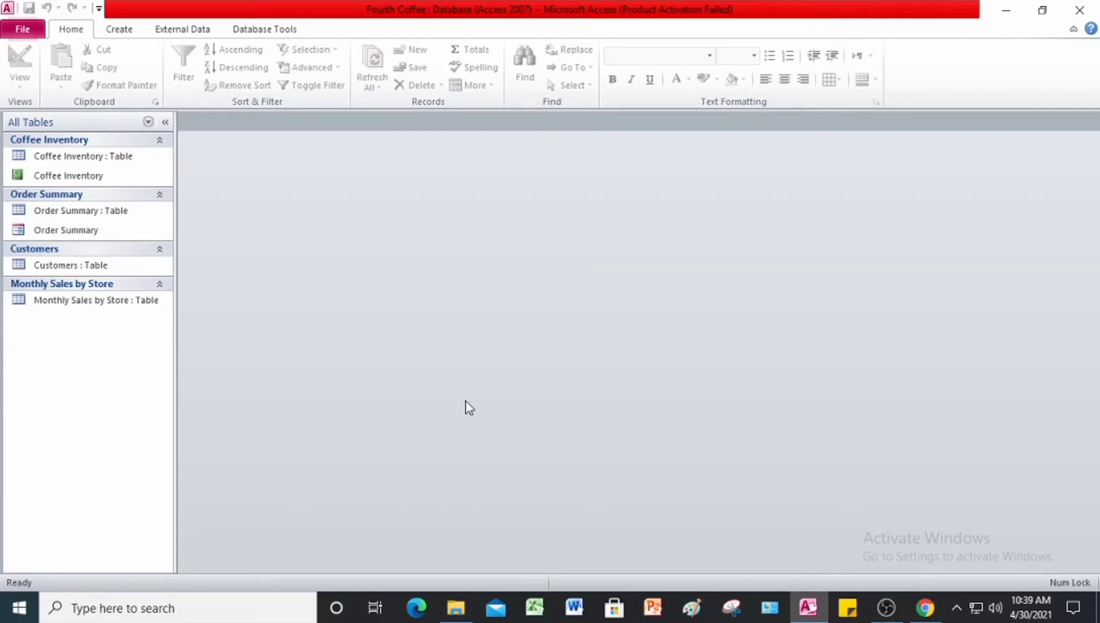
- Save a copy of the database as Fourth Coffee JL in the Answer folder and enable its content
{"action": "left_click", "coordinate": [22, 31]}
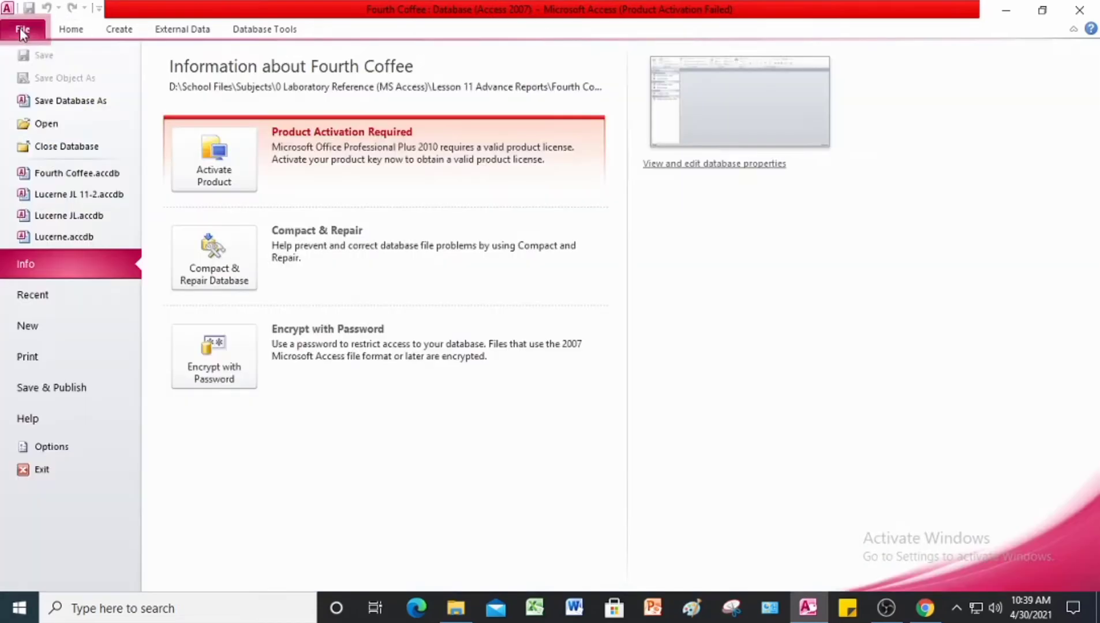
{"action": "left_click", "coordinate": [50, 105]}
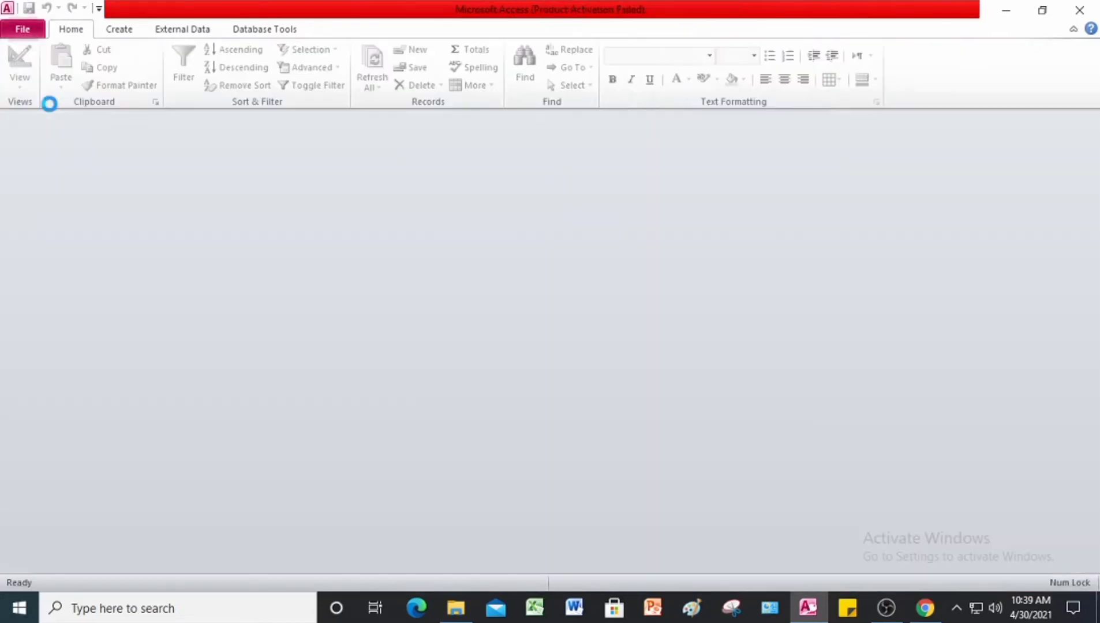
{"action": "double_click", "coordinate": [209, 117]}
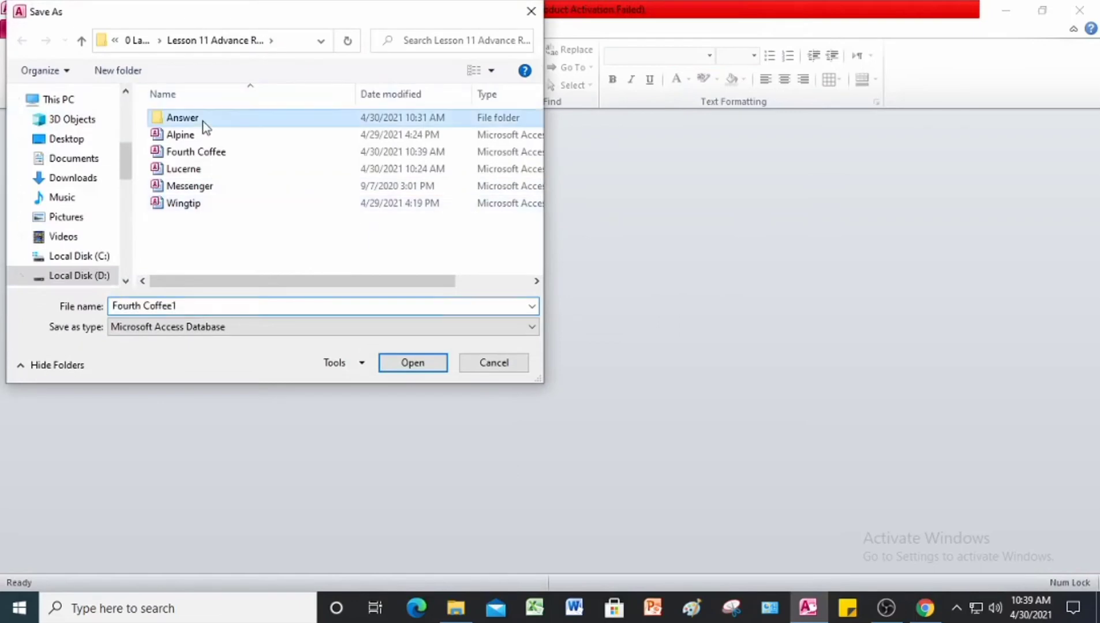
{"action": "left_click", "coordinate": [210, 305]}
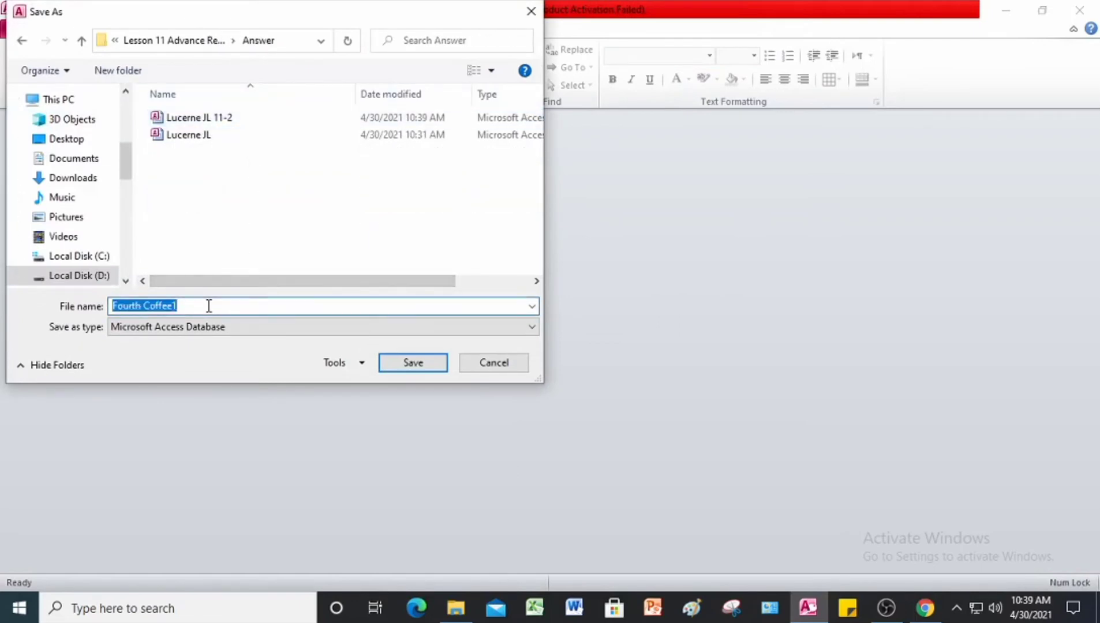
{"action": "left_click", "coordinate": [209, 306]}
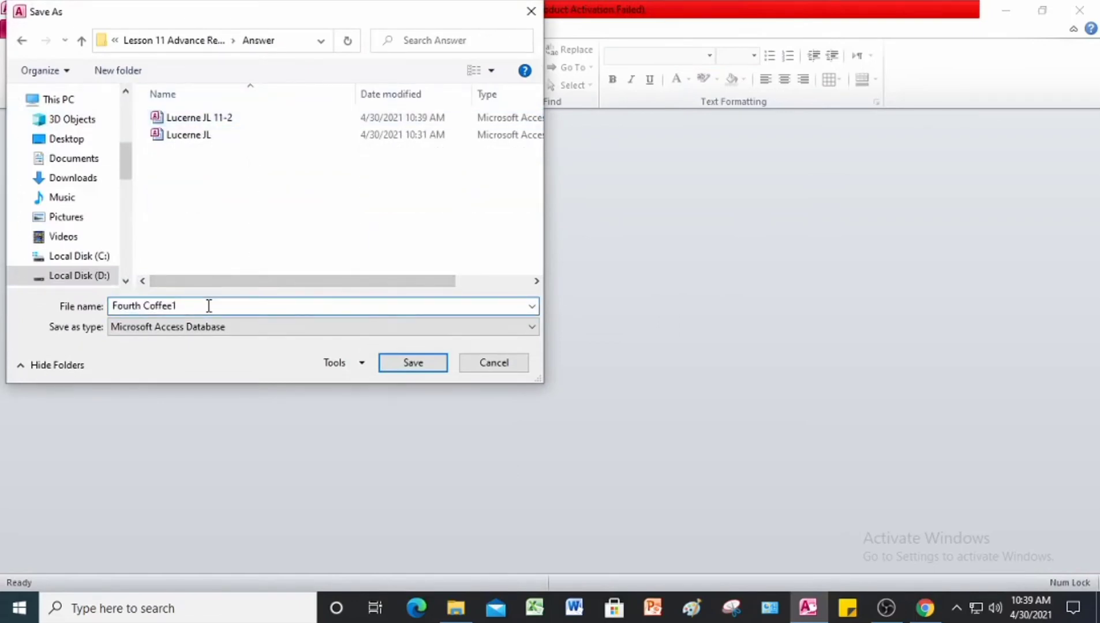
{"action": "key", "text": "BackSpace"}
{"action": "type", "text": "JL"}
{"action": "left_click", "coordinate": [421, 366]}
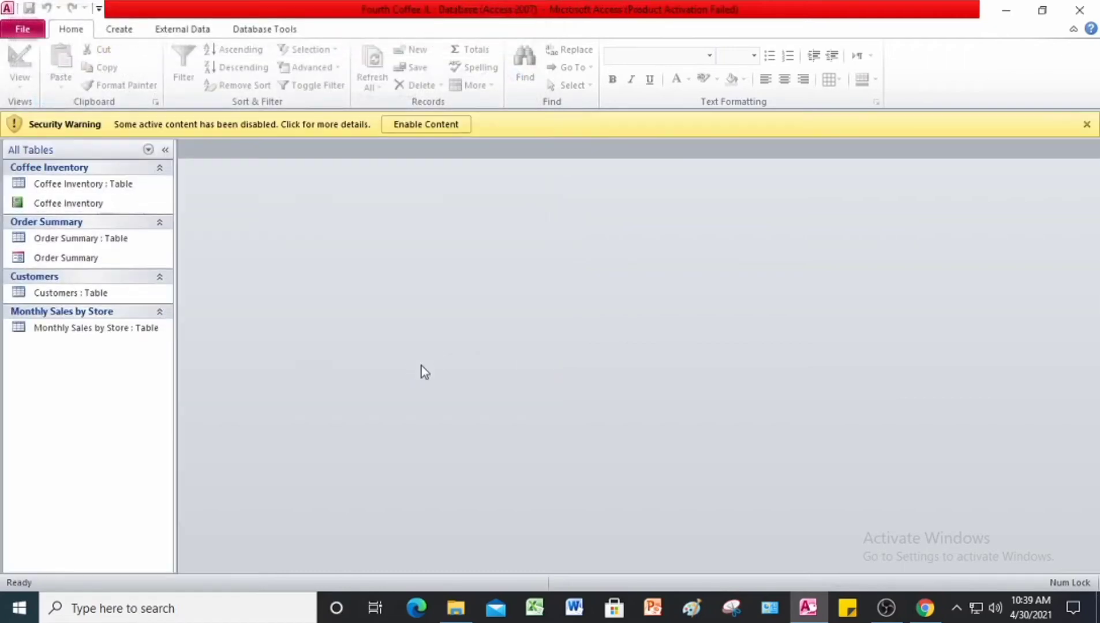
{"action": "left_click", "coordinate": [429, 125]}
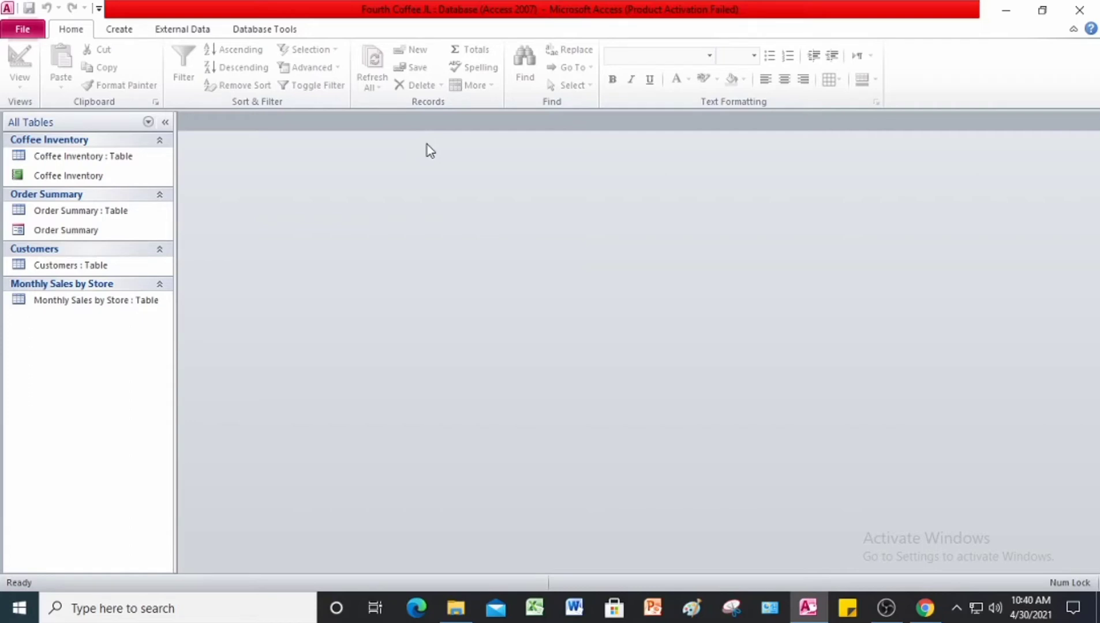
- Start a Report Wizard report from the Monthly Sales by Store table with the Mon, Store and Sales fields
{"action": "double_click", "coordinate": [94, 305]}
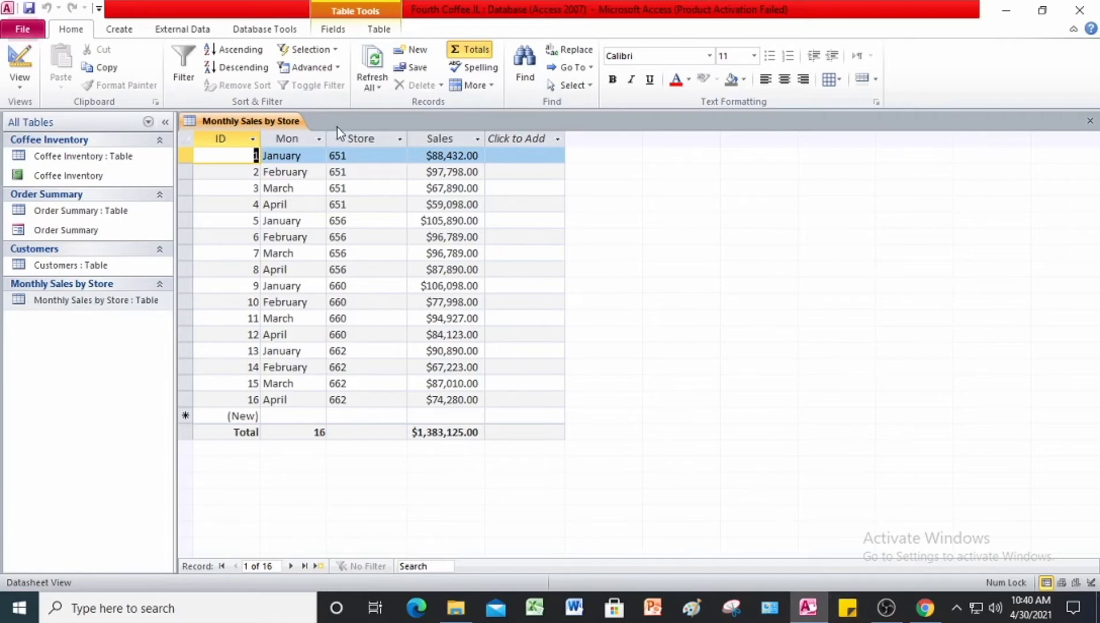
{"action": "left_click", "coordinate": [119, 29]}
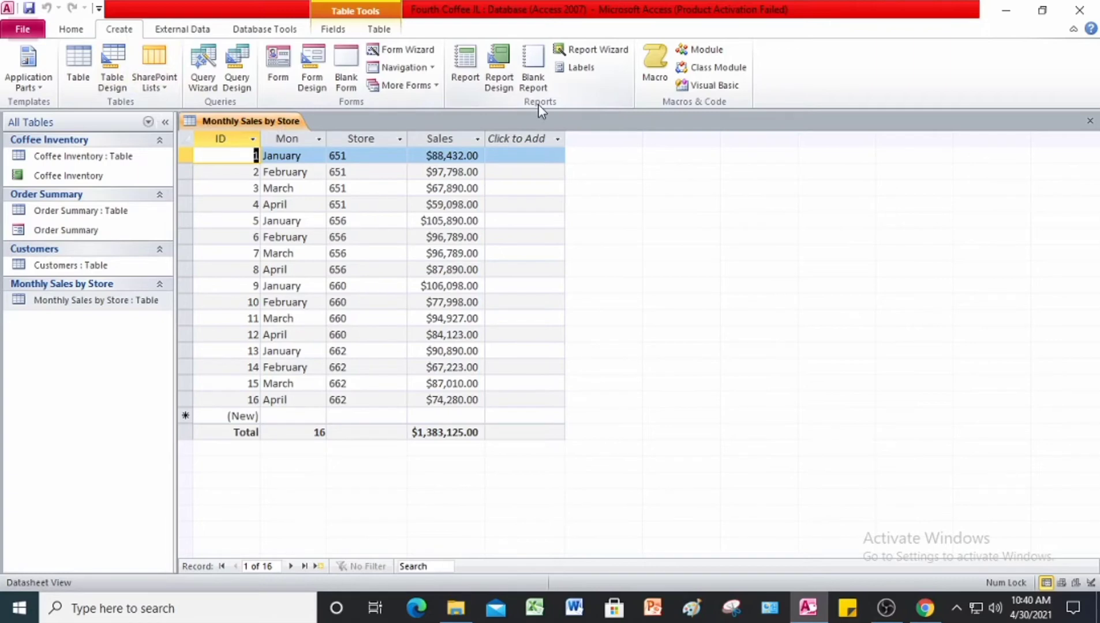
{"action": "left_click", "coordinate": [591, 52]}
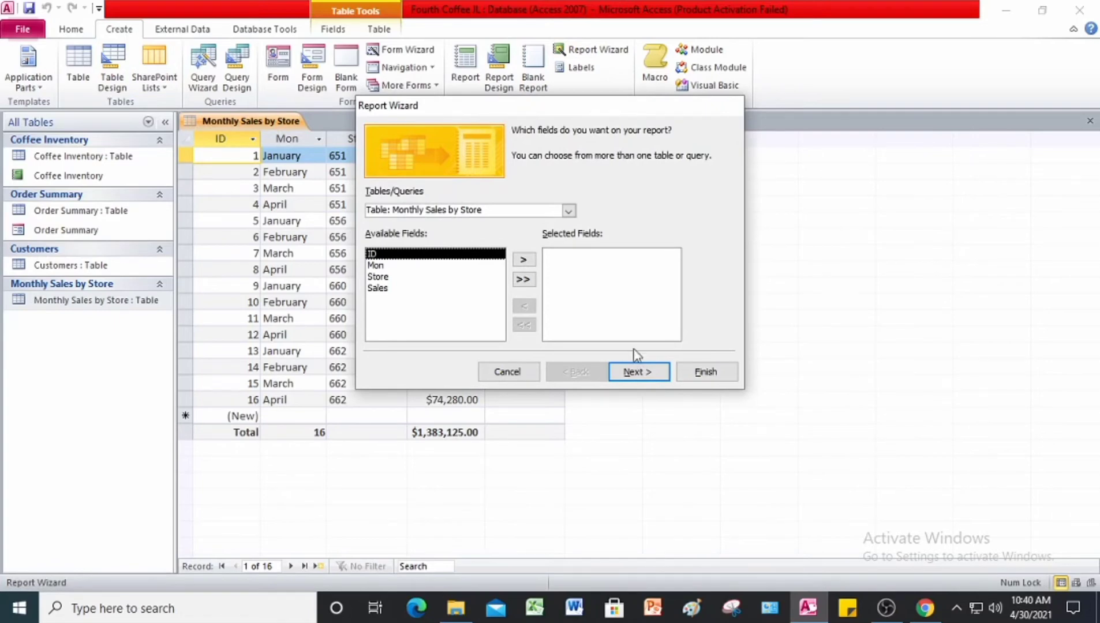
{"action": "left_click", "coordinate": [390, 265]}
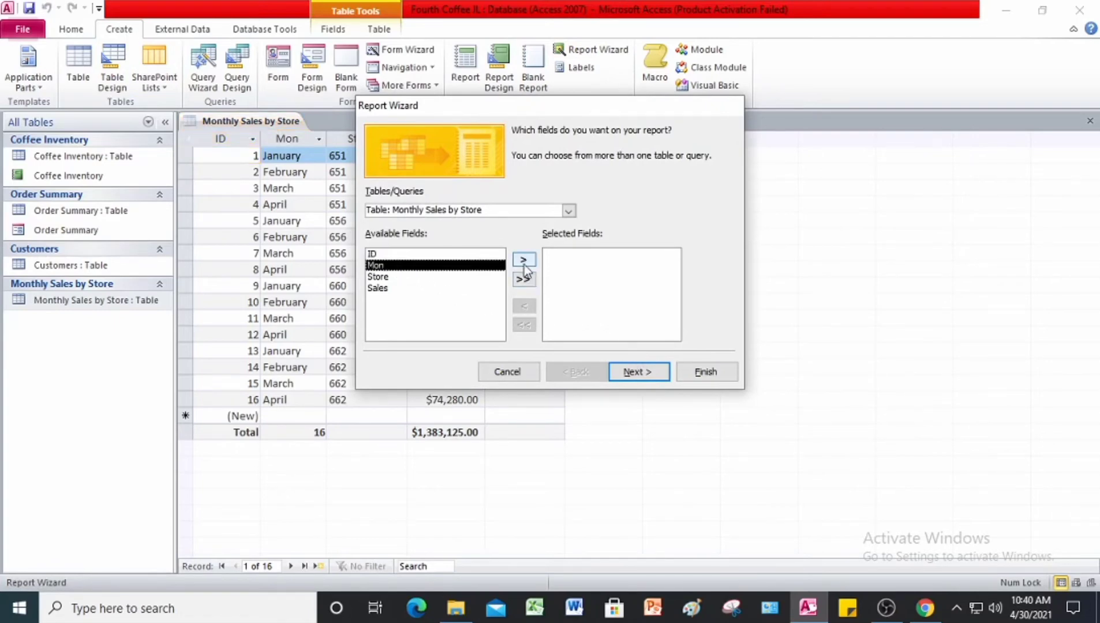
{"action": "left_click", "coordinate": [523, 260]}
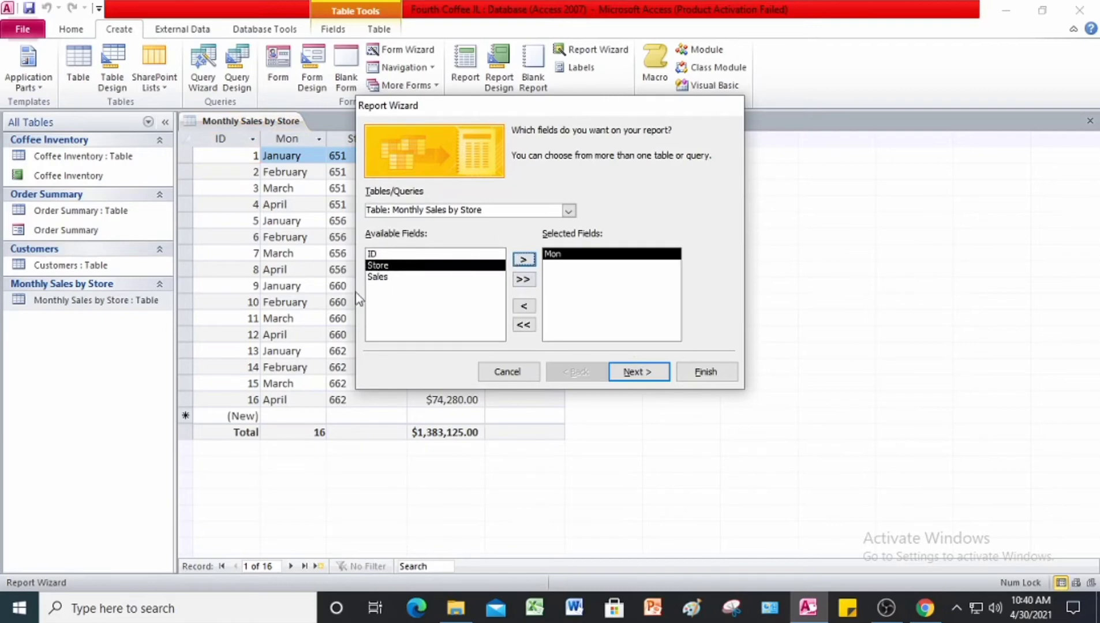
{"action": "left_click", "coordinate": [525, 261]}
{"action": "left_click", "coordinate": [525, 260]}
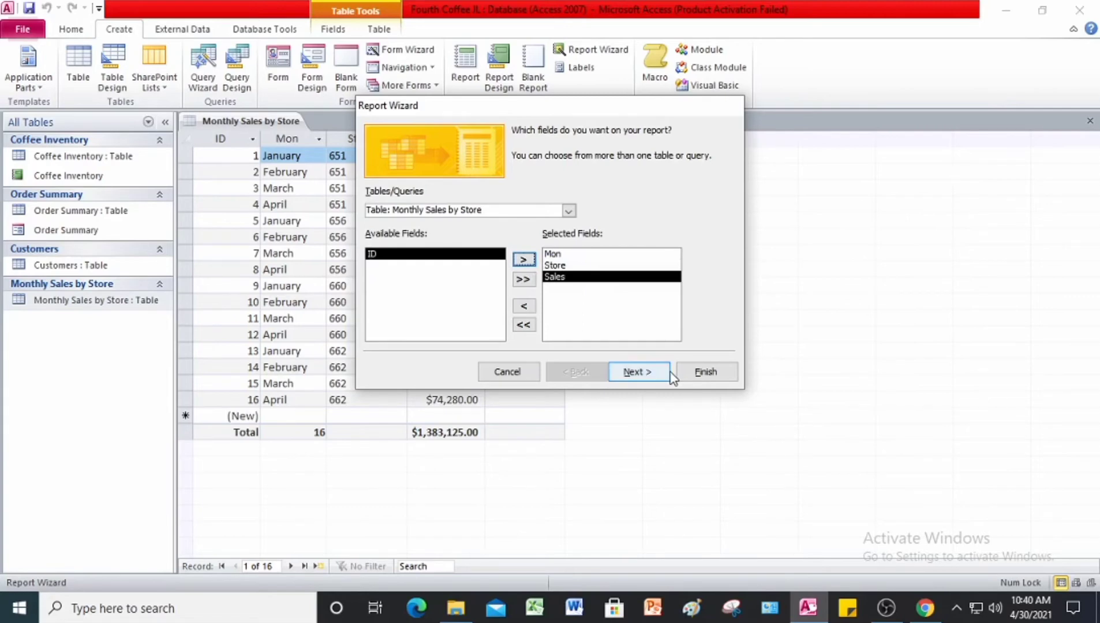
{"action": "left_click", "coordinate": [642, 375]}
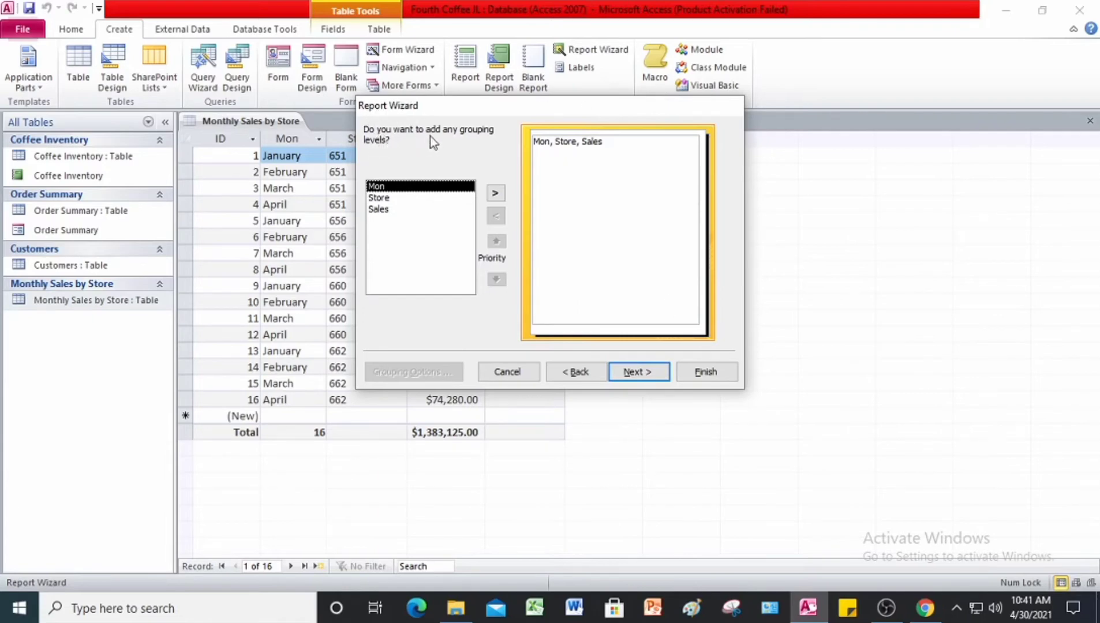
- Group the report by Store and finish it unsorted, with Stepped layout, Portrait orientation and the title Monthly Sales by Store
{"action": "left_click", "coordinate": [414, 200]}
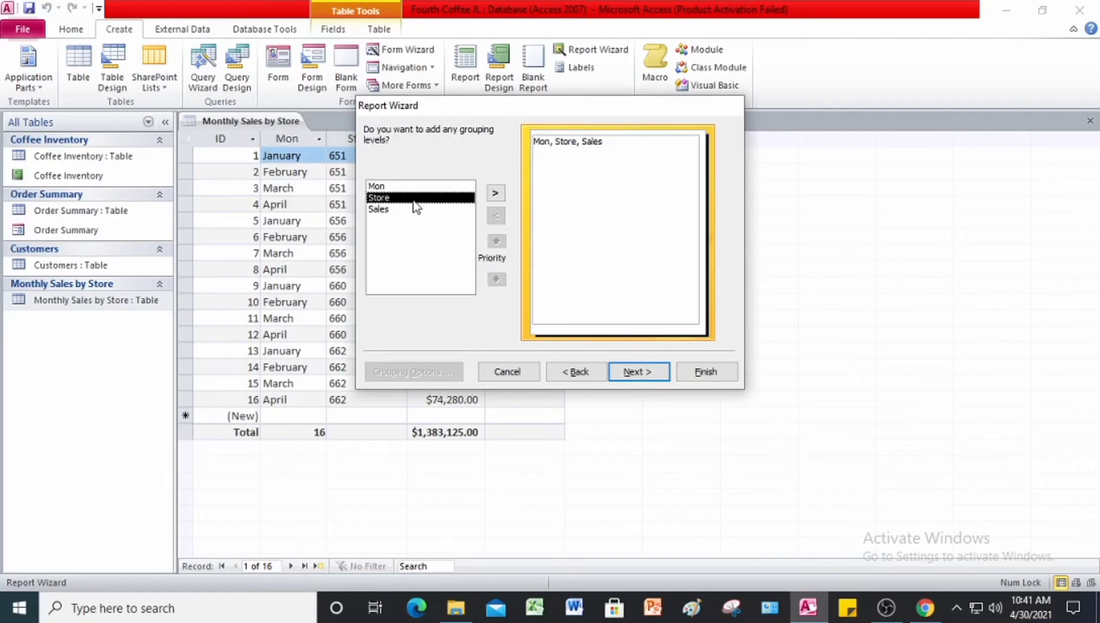
{"action": "left_click", "coordinate": [495, 193]}
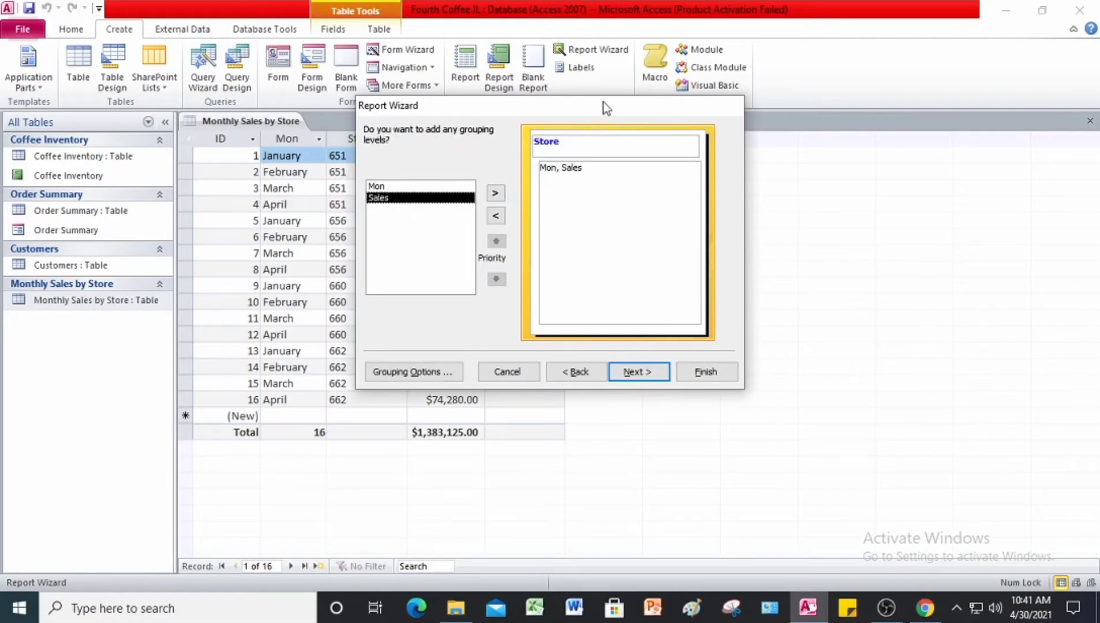
{"action": "left_click", "coordinate": [660, 376]}
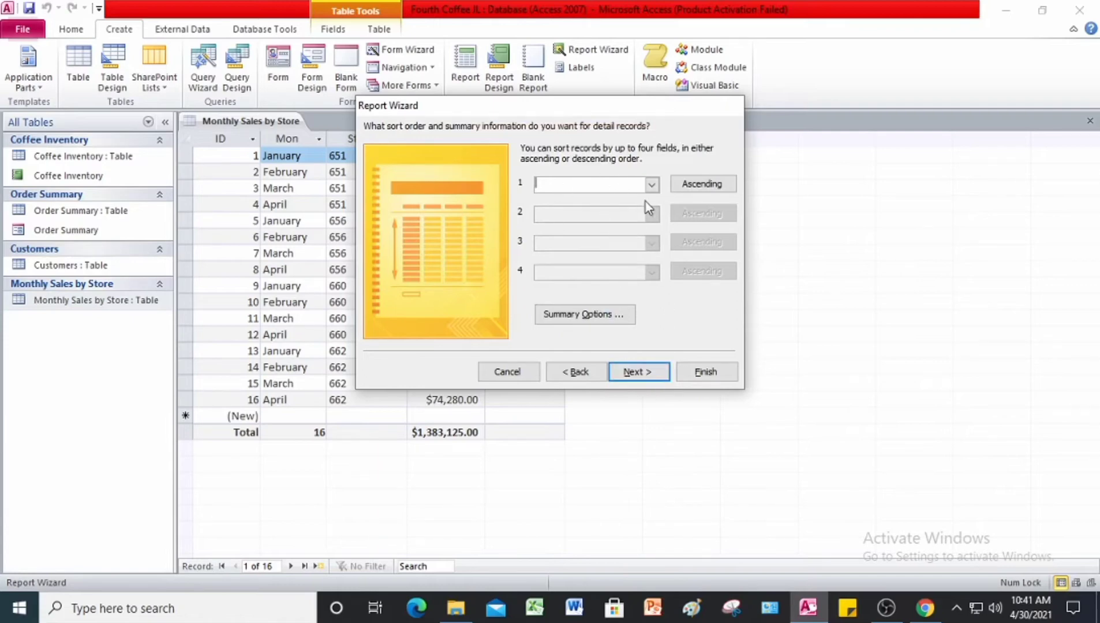
{"action": "left_click", "coordinate": [652, 373]}
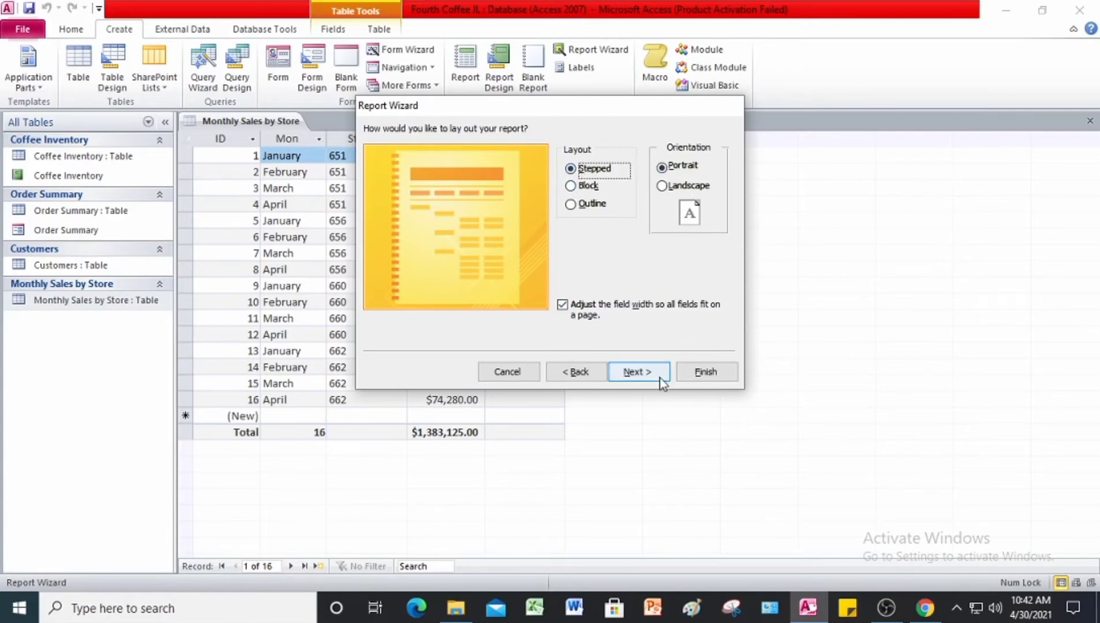
{"action": "left_click", "coordinate": [636, 382]}
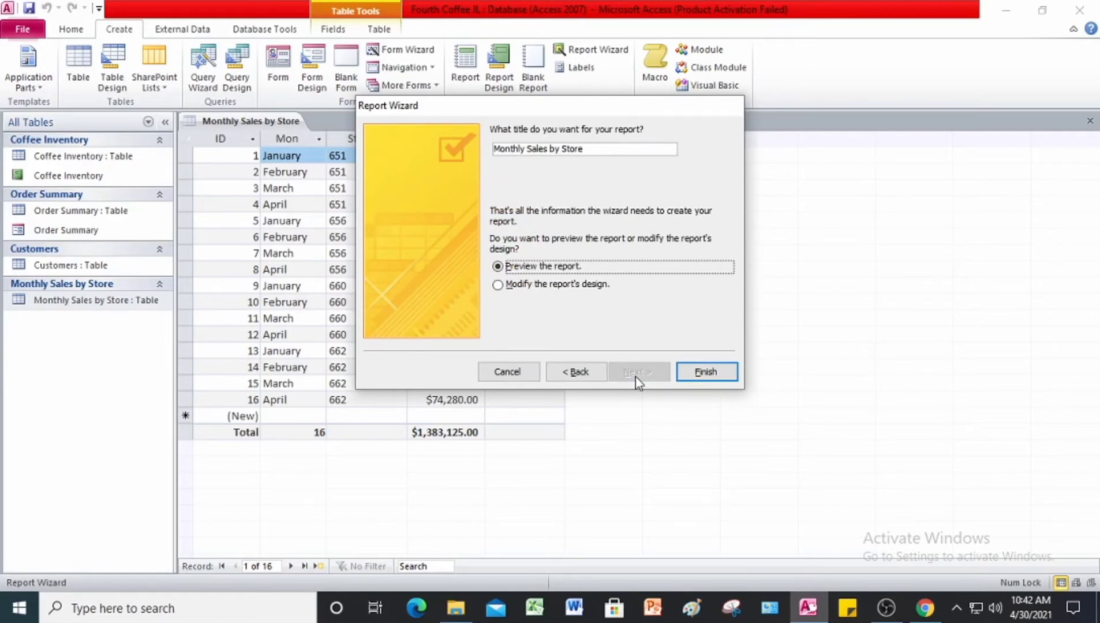
{"action": "left_click", "coordinate": [718, 371]}
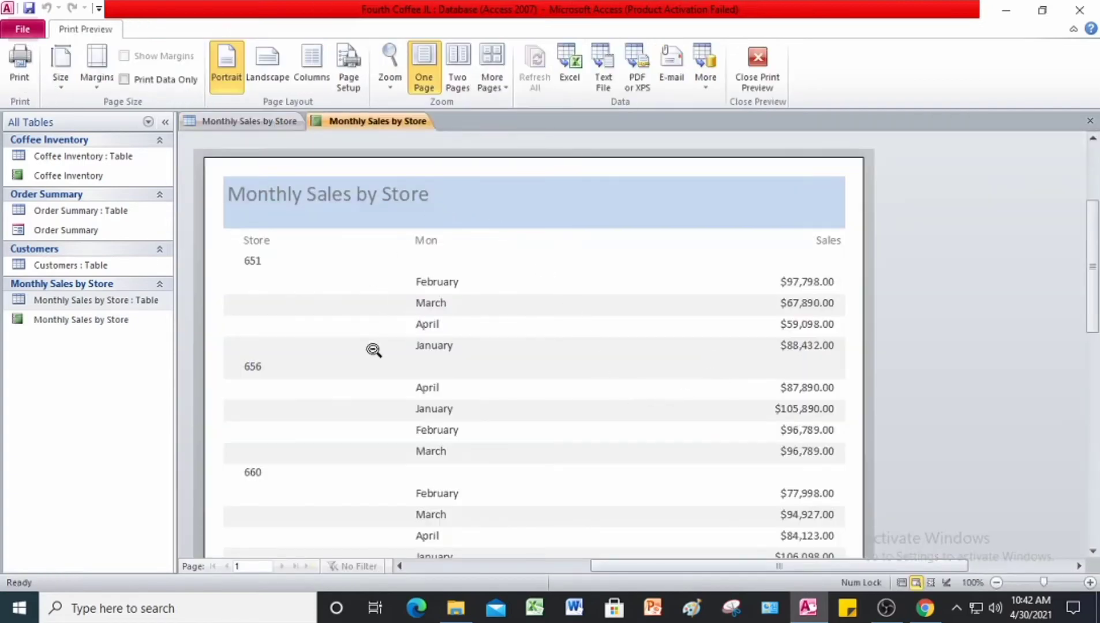
- Review the Monthly Sales by Store print preview, then close it and show the report in Layout View
{"action": "scroll", "coordinate": [590, 355], "scroll_direction": "down", "scroll_amount": 1}
{"action": "scroll", "coordinate": [590, 355], "scroll_direction": "down", "scroll_amount": 3}
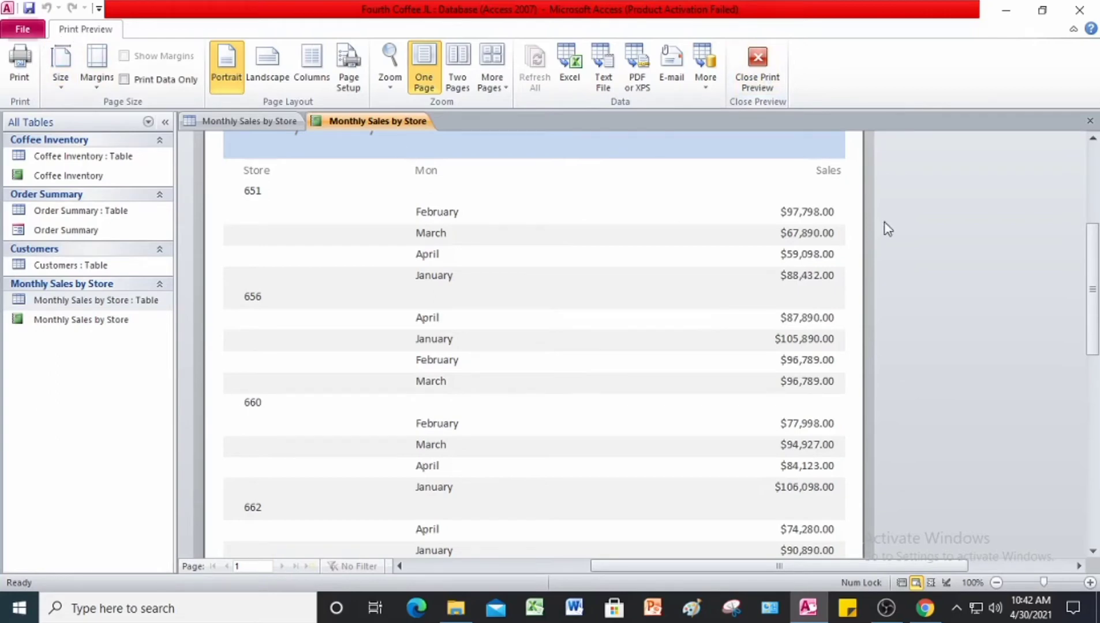
{"action": "left_click", "coordinate": [765, 77]}
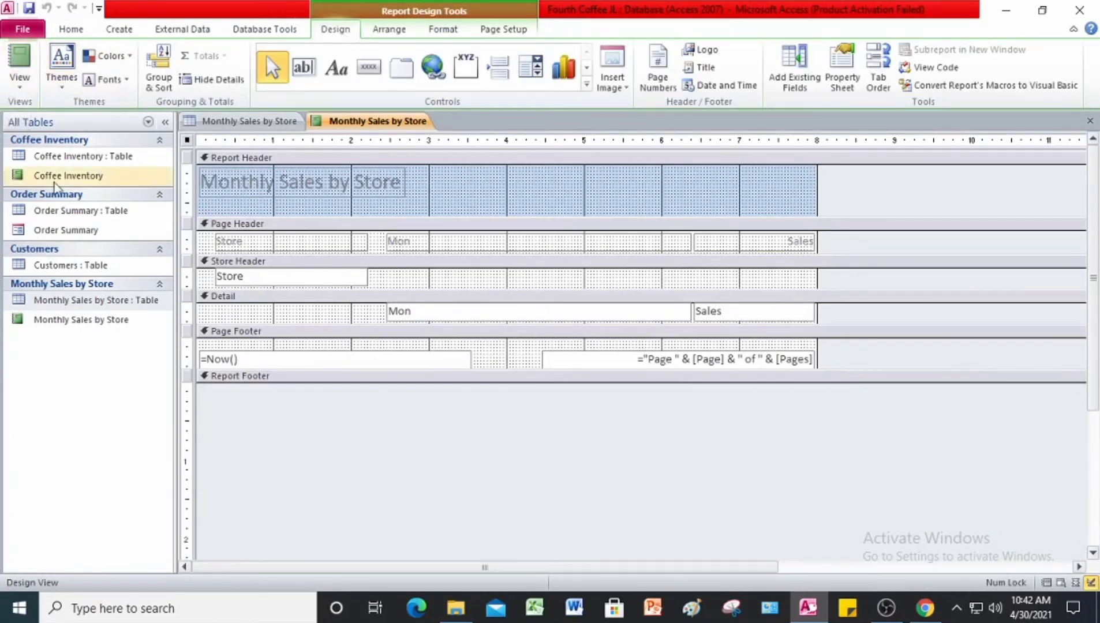
{"action": "left_click", "coordinate": [23, 87]}
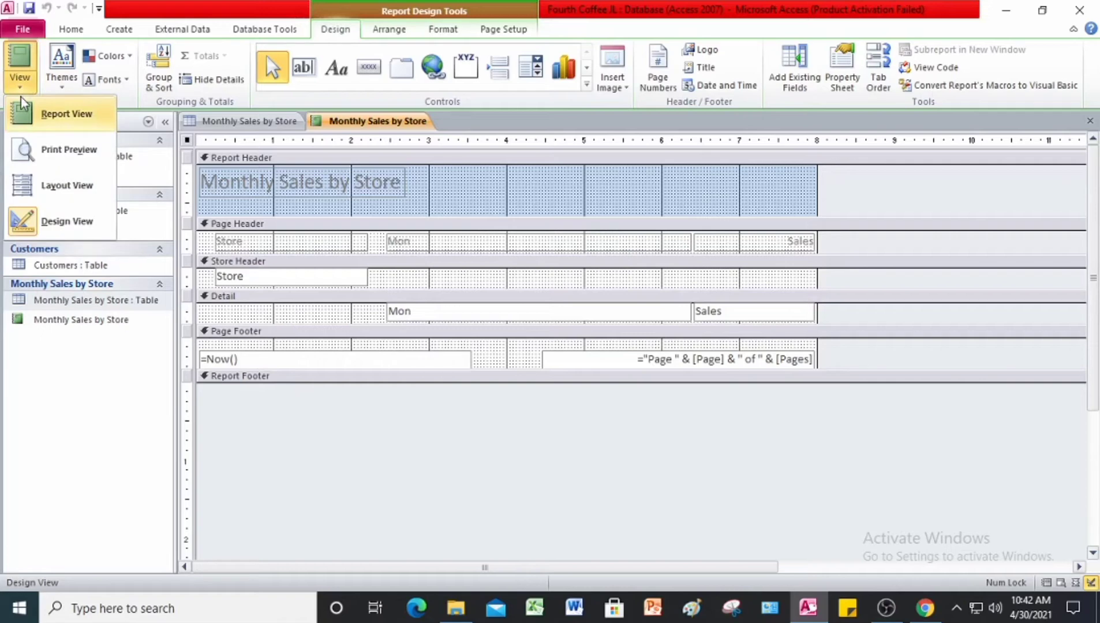
{"action": "left_click", "coordinate": [65, 184]}
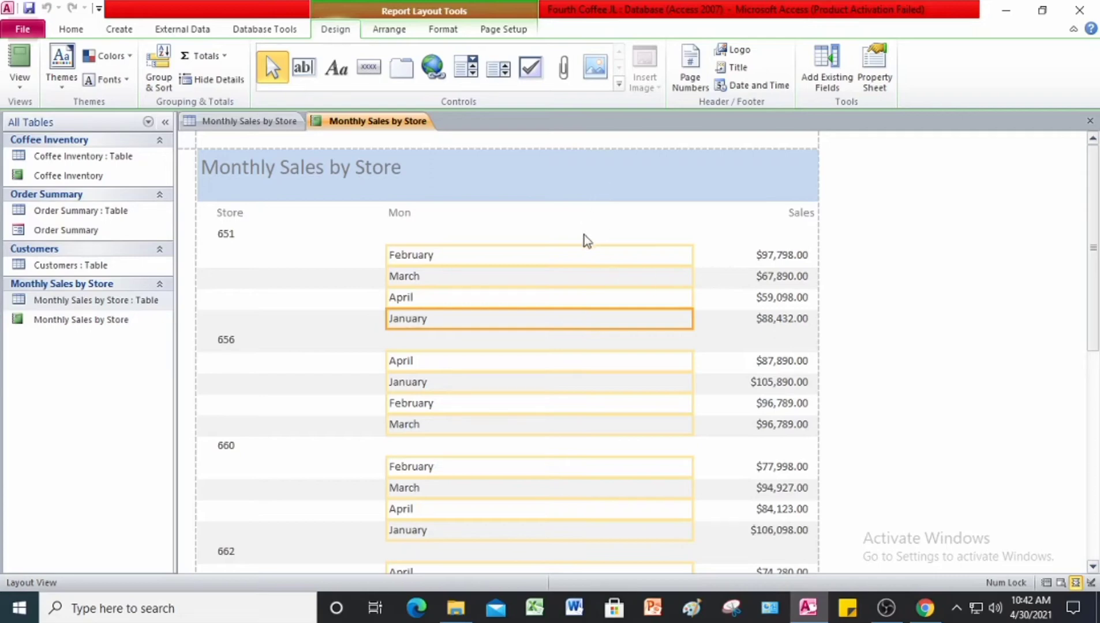
- Narrow the Mon values and shift the Sales values inward, away from the report's right edge
{"action": "left_click", "coordinate": [560, 257]}
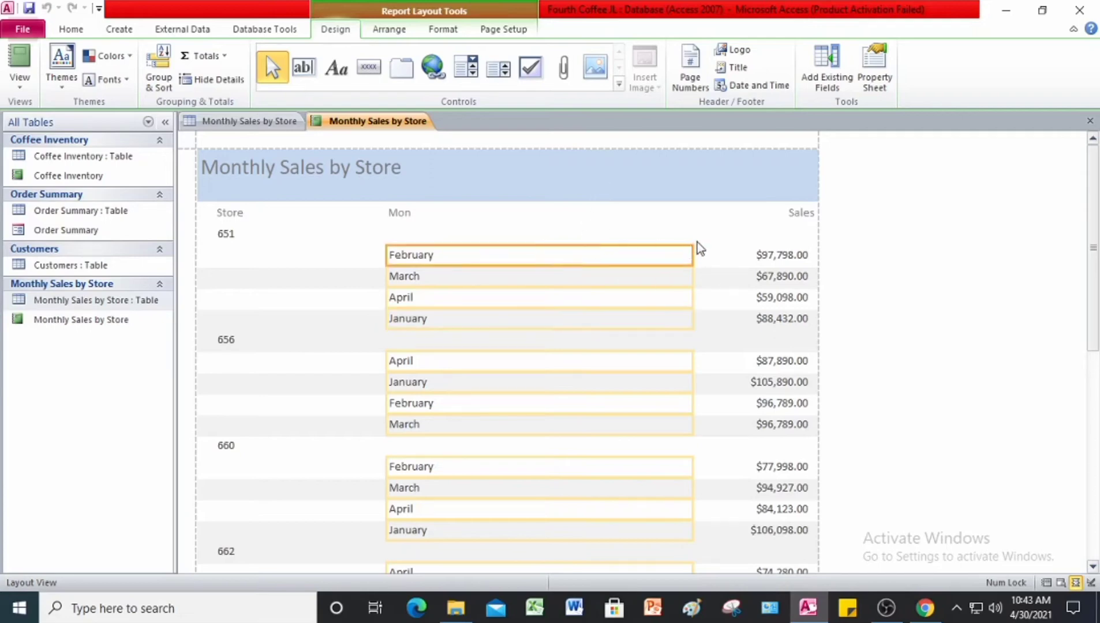
{"action": "left_click_drag", "start_coordinate": [694, 251], "coordinate": [623, 258]}
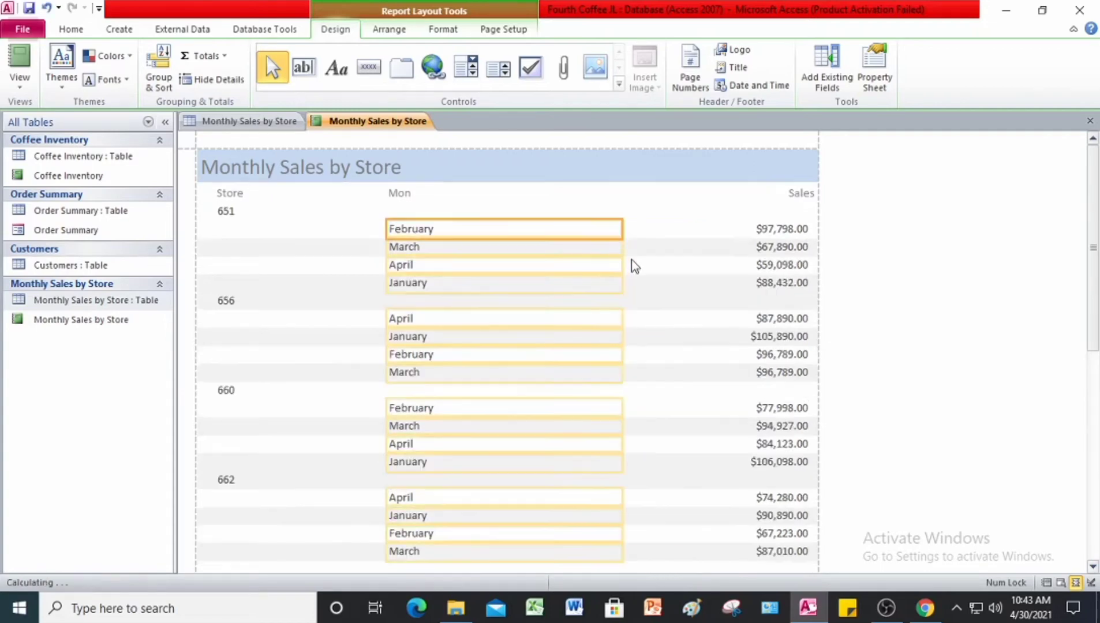
{"action": "left_click", "coordinate": [788, 257]}
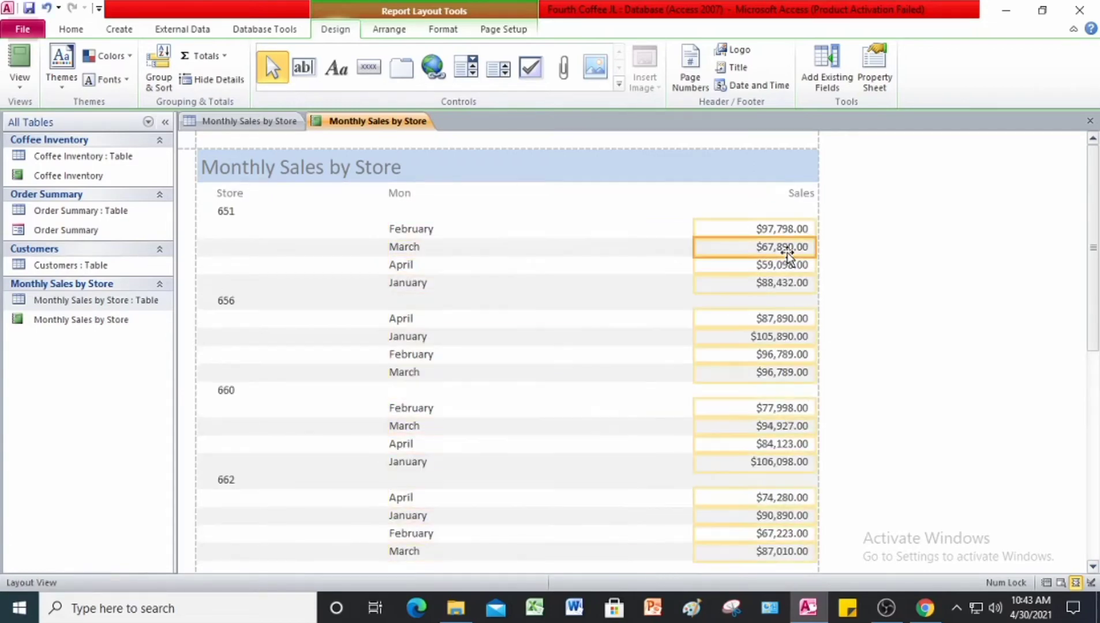
{"action": "left_click", "coordinate": [796, 190]}
{"action": "left_click_drag", "start_coordinate": [815, 191], "coordinate": [774, 191]}
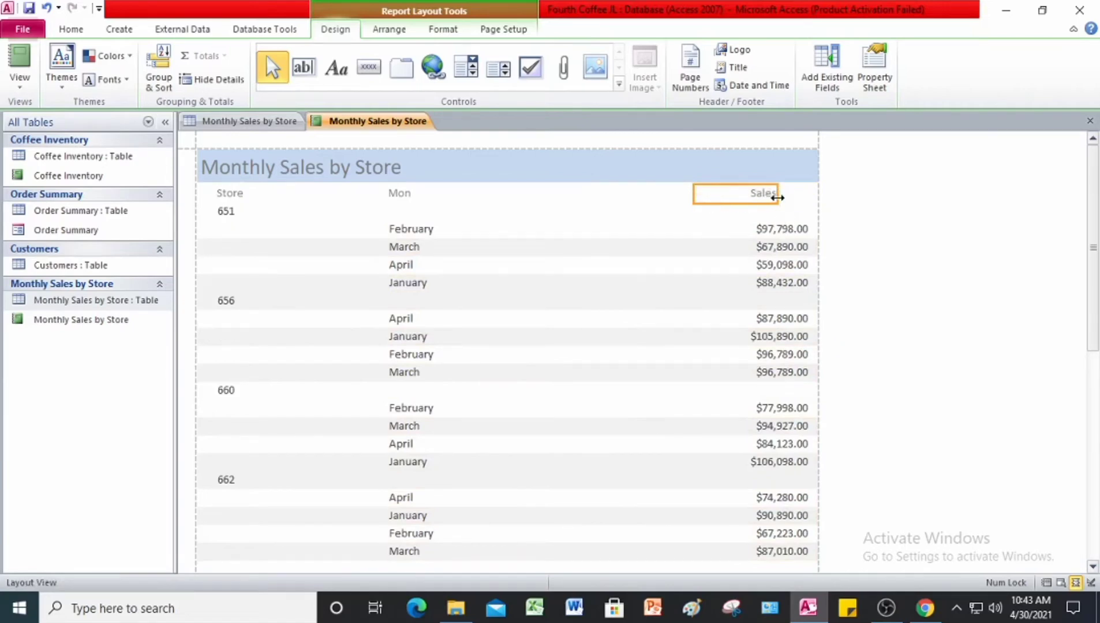
{"action": "left_click_drag", "start_coordinate": [777, 192], "coordinate": [813, 192]}
{"action": "left_click", "coordinate": [798, 246]}
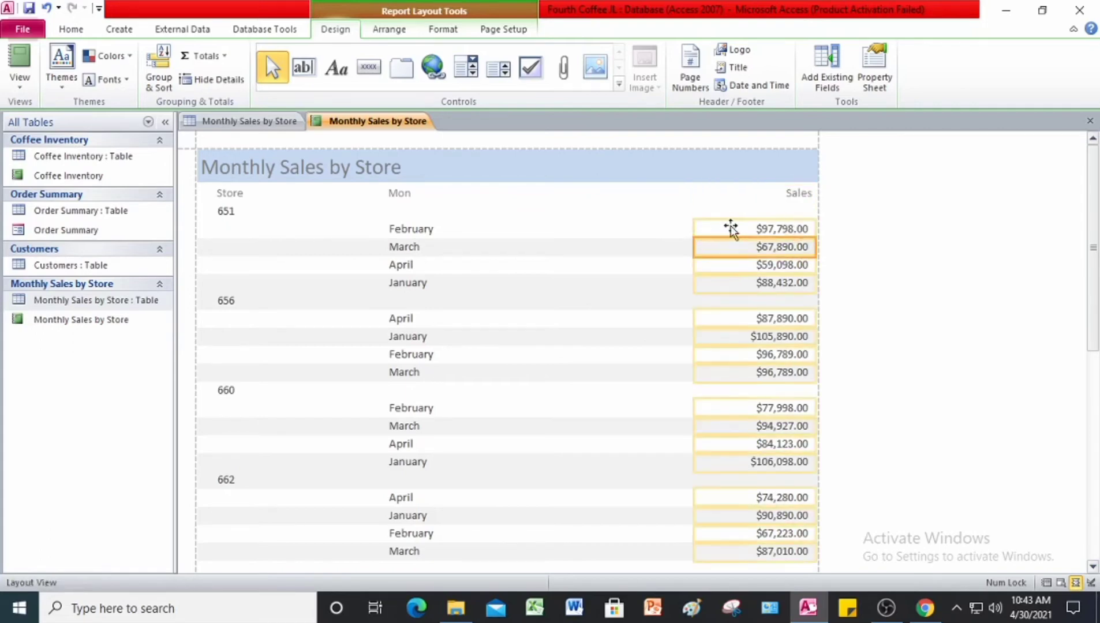
{"action": "left_click_drag", "start_coordinate": [813, 226], "coordinate": [787, 227]}
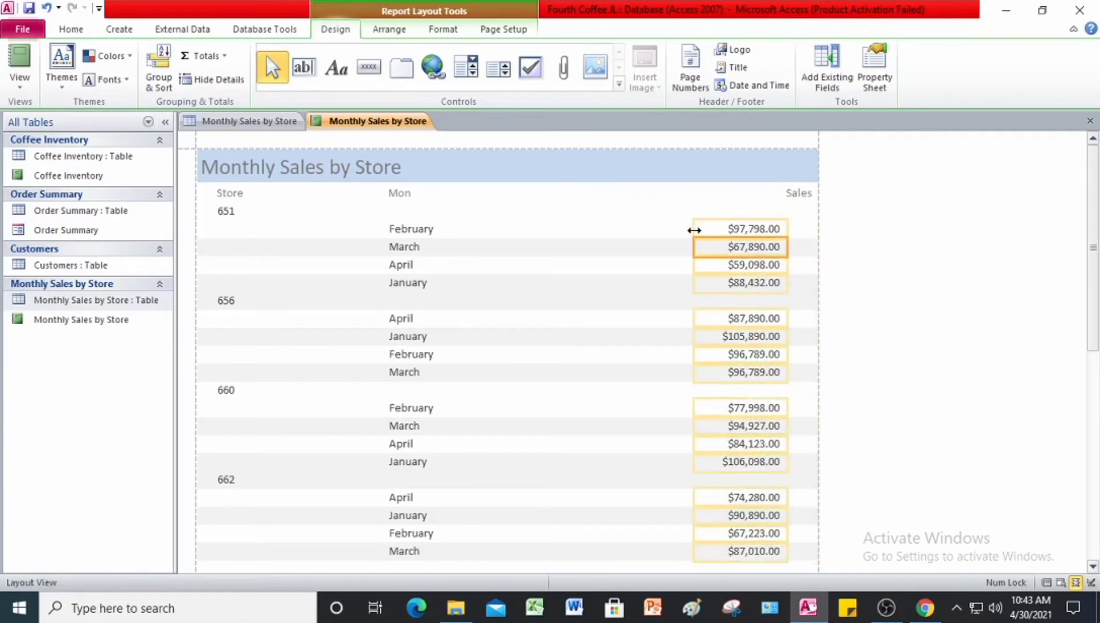
{"action": "left_click_drag", "start_coordinate": [694, 228], "coordinate": [651, 223]}
- Move the Sales column heading inward so it lines up above the right-aligned Sales values
{"action": "left_click", "coordinate": [808, 194]}
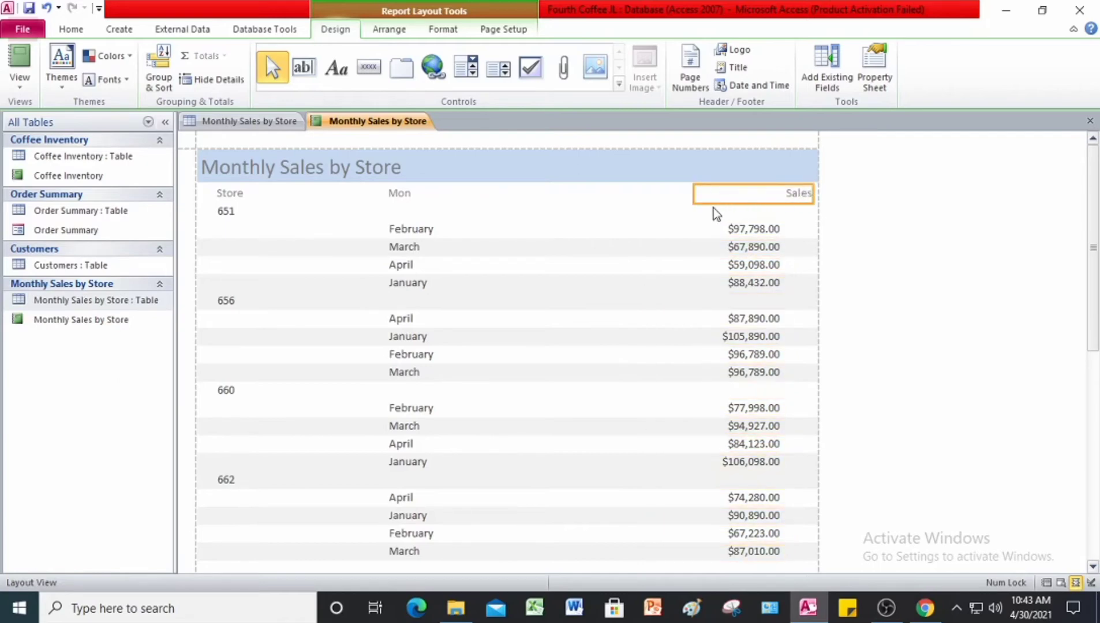
{"action": "left_click_drag", "start_coordinate": [703, 192], "coordinate": [690, 196]}
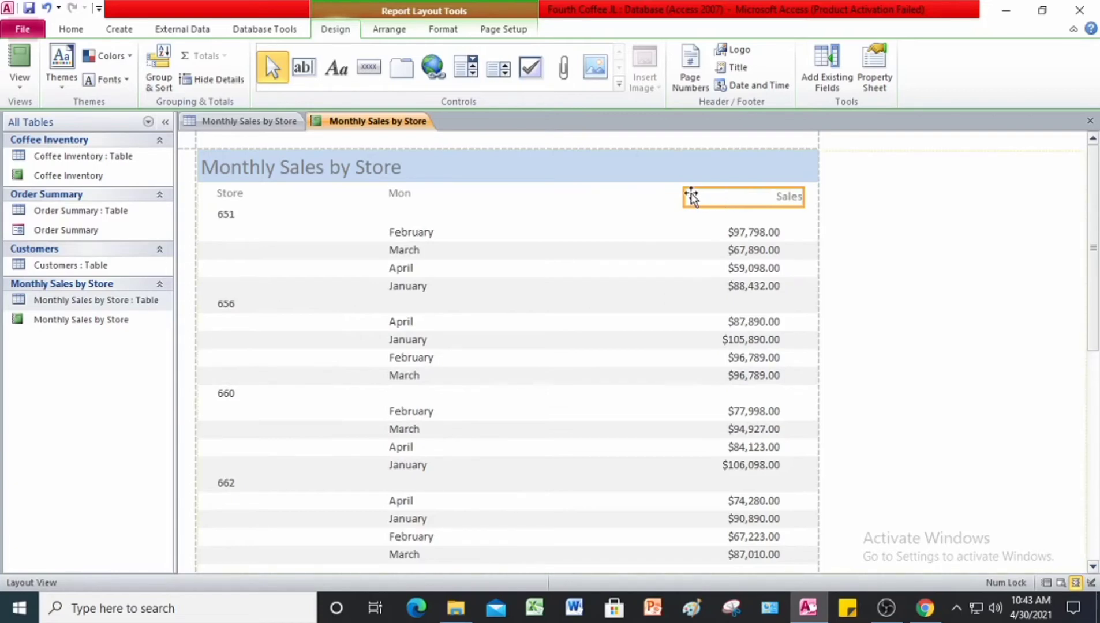
{"action": "left_click_drag", "start_coordinate": [690, 193], "coordinate": [671, 195]}
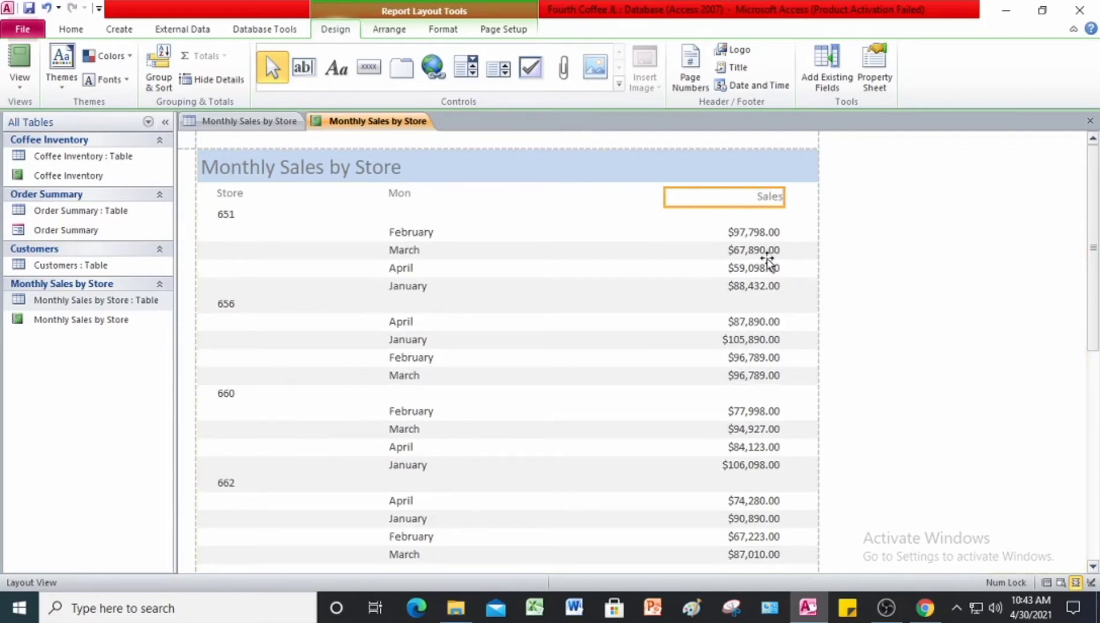
{"action": "left_click", "coordinate": [794, 282]}
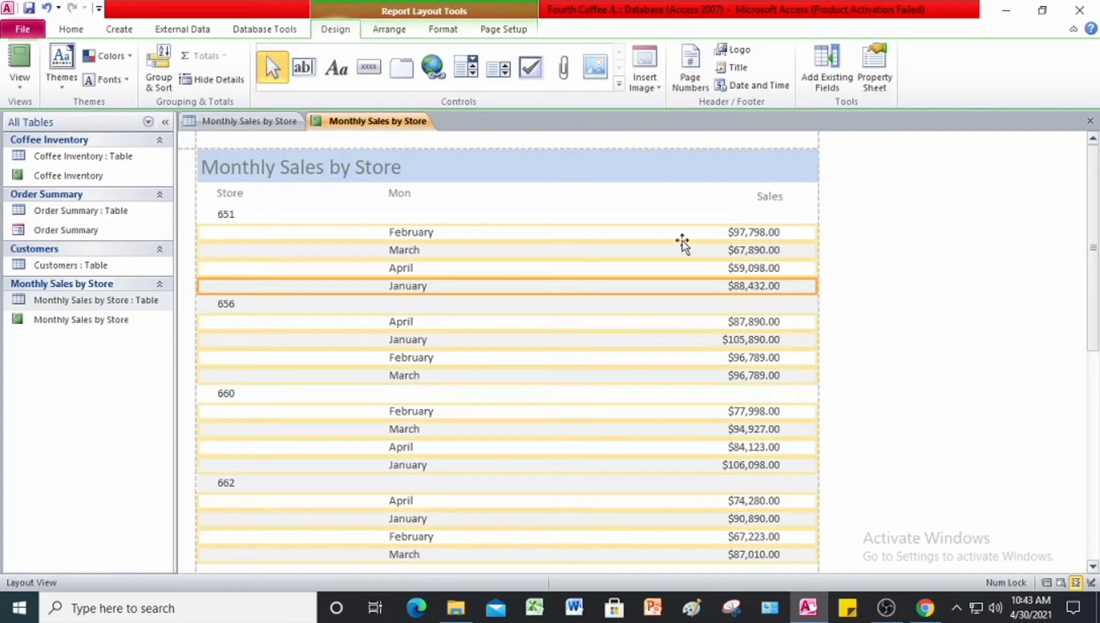
{"action": "left_click", "coordinate": [754, 196]}
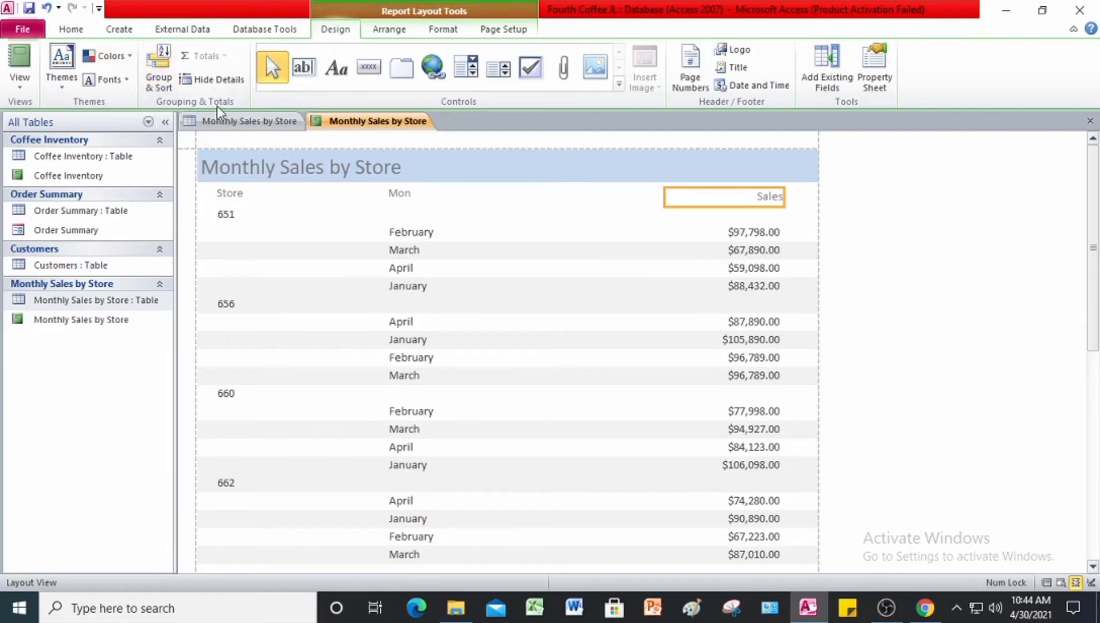
- Add a sort on the Sales field, from smallest to largest, within the Store grouping of the report
{"action": "left_click", "coordinate": [165, 70]}
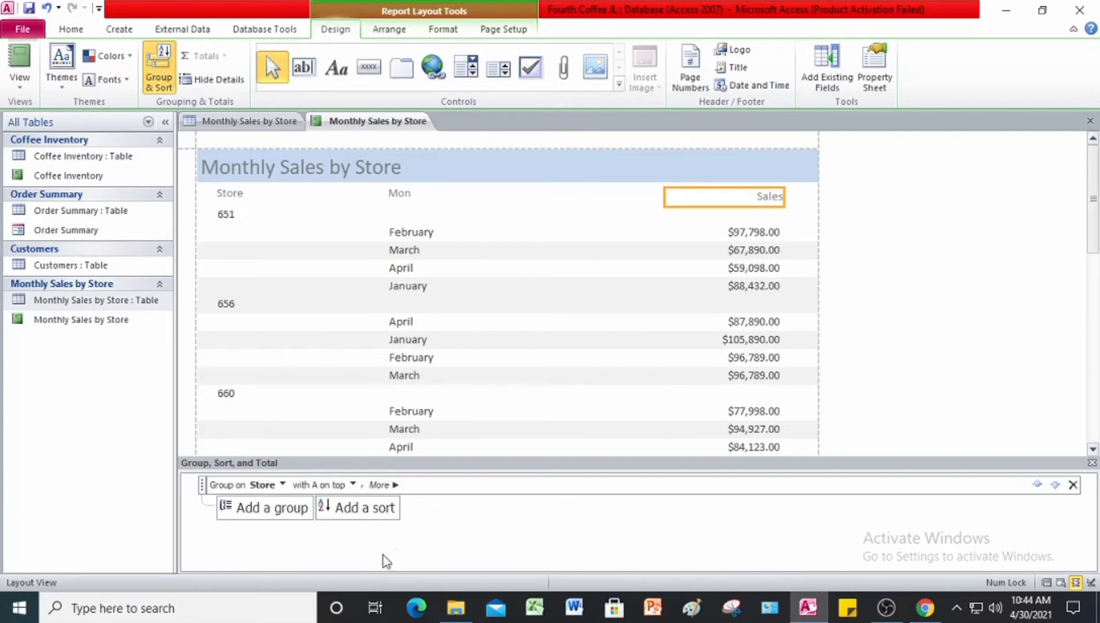
{"action": "left_click", "coordinate": [370, 517]}
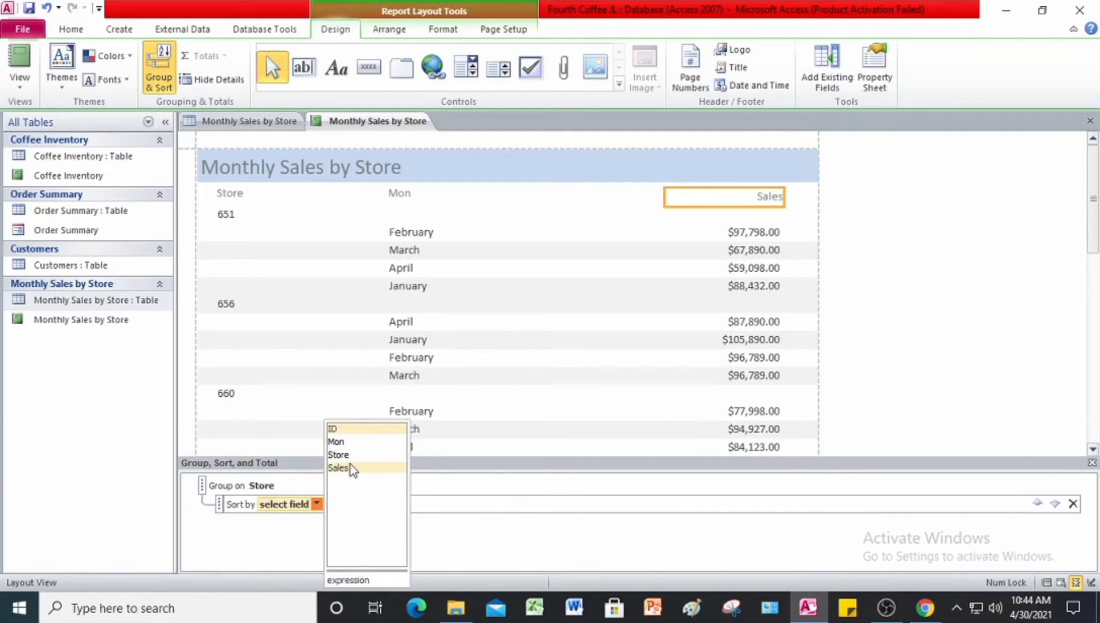
{"action": "left_click", "coordinate": [346, 470]}
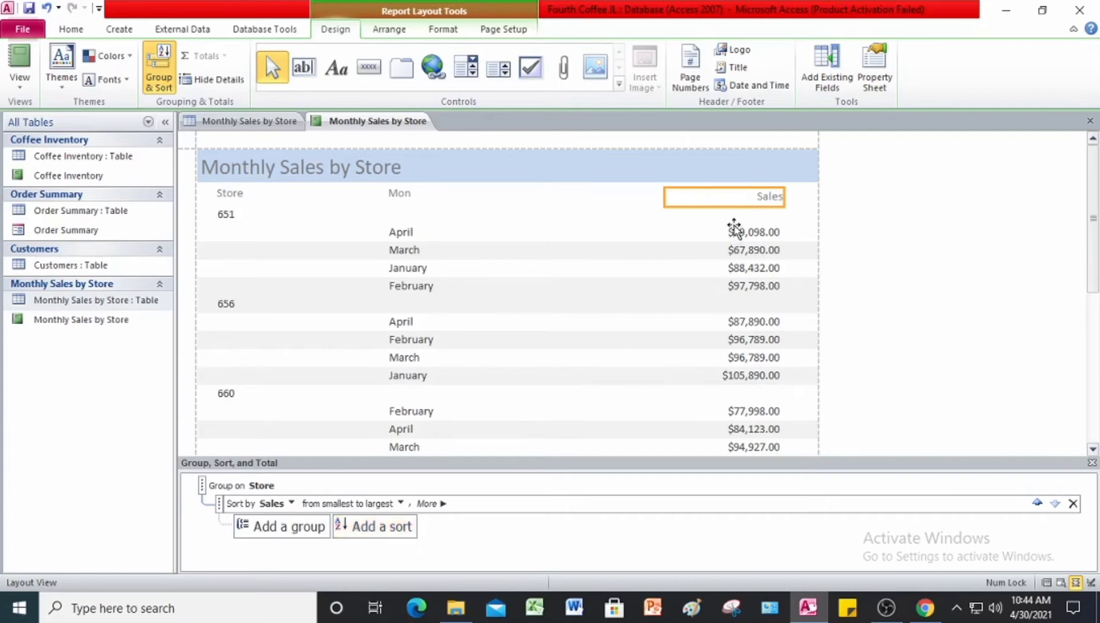
- Select the Sales values in the report and add a Sum total to them
{"action": "left_click", "coordinate": [747, 202]}
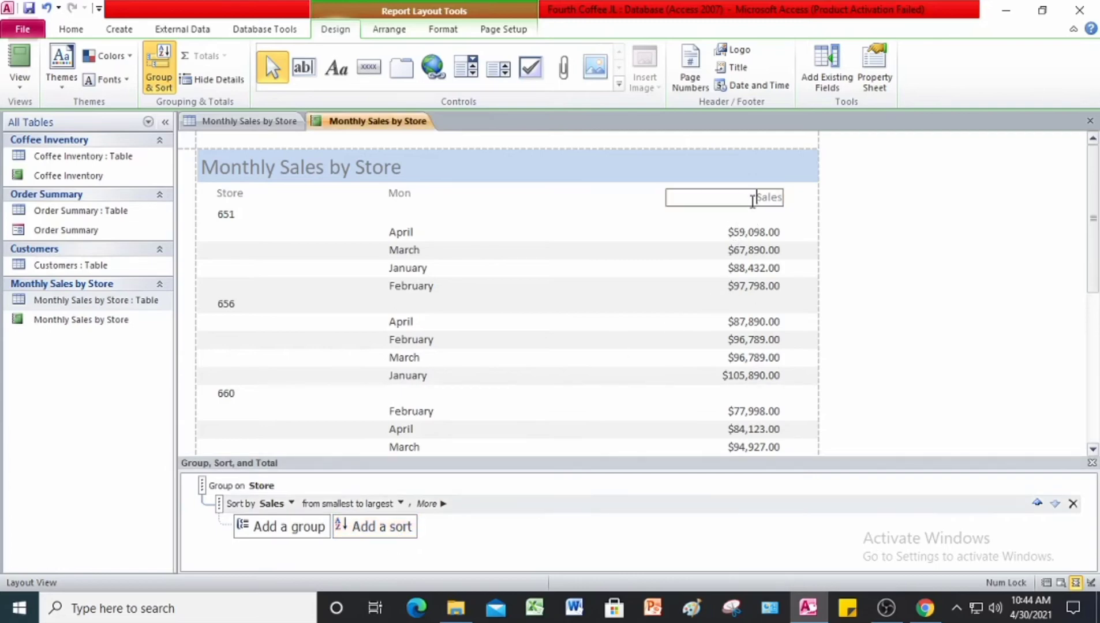
{"action": "left_click", "coordinate": [760, 247]}
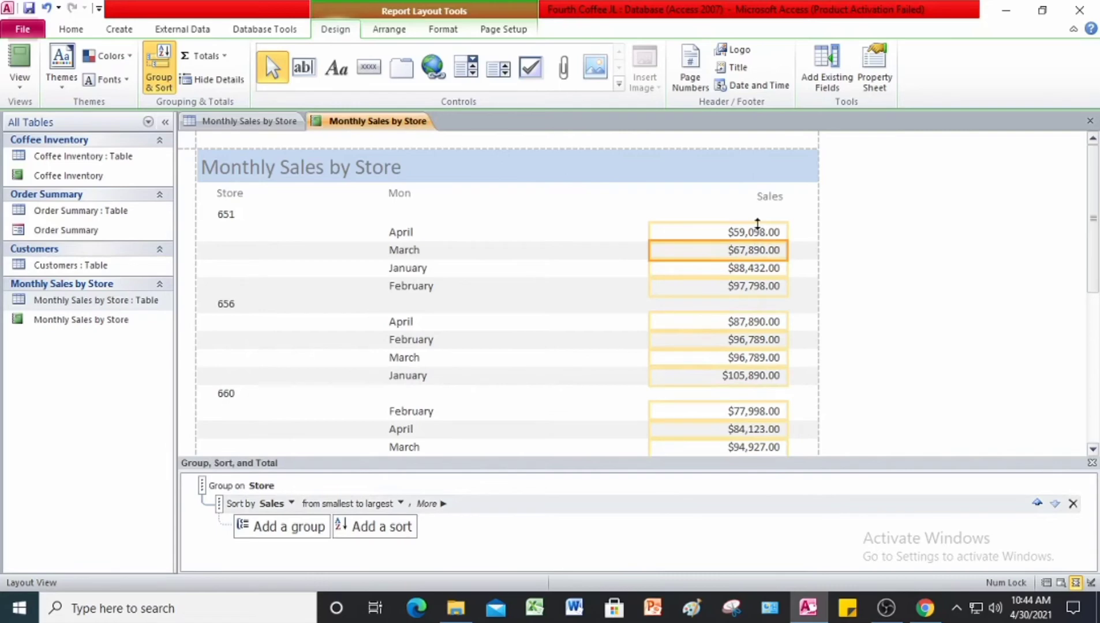
{"action": "left_click", "coordinate": [760, 231]}
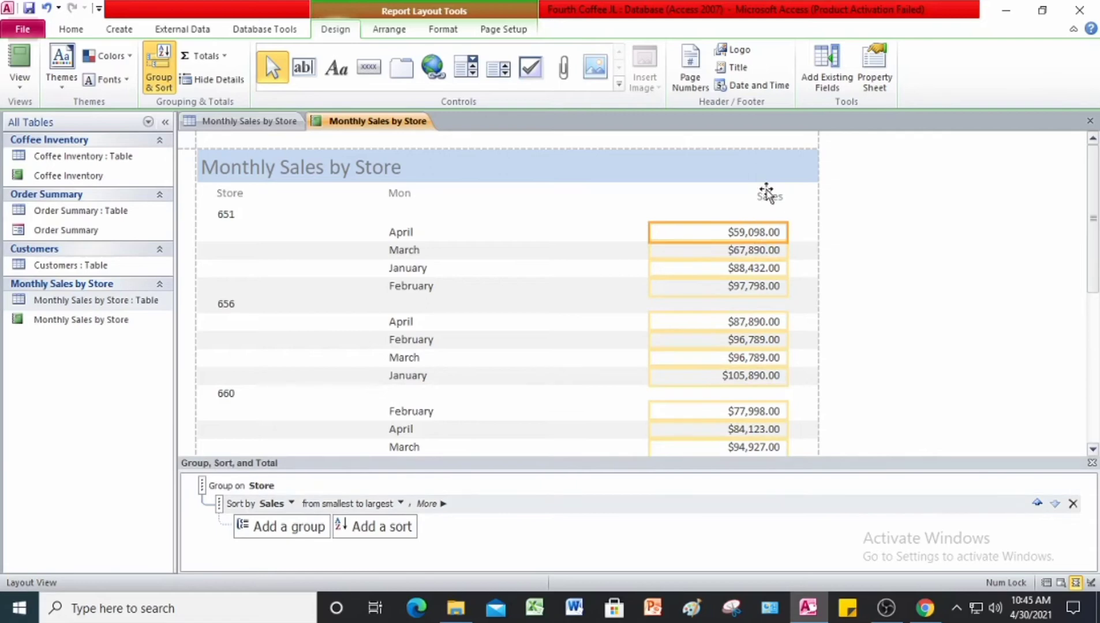
{"action": "left_click", "coordinate": [768, 197]}
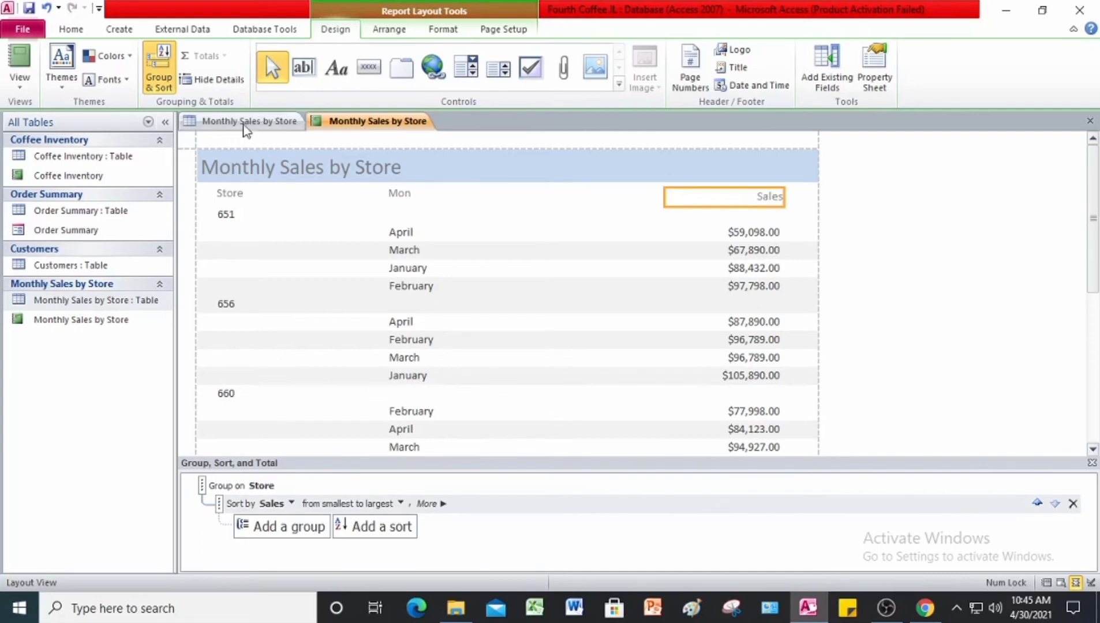
{"action": "left_click", "coordinate": [744, 237]}
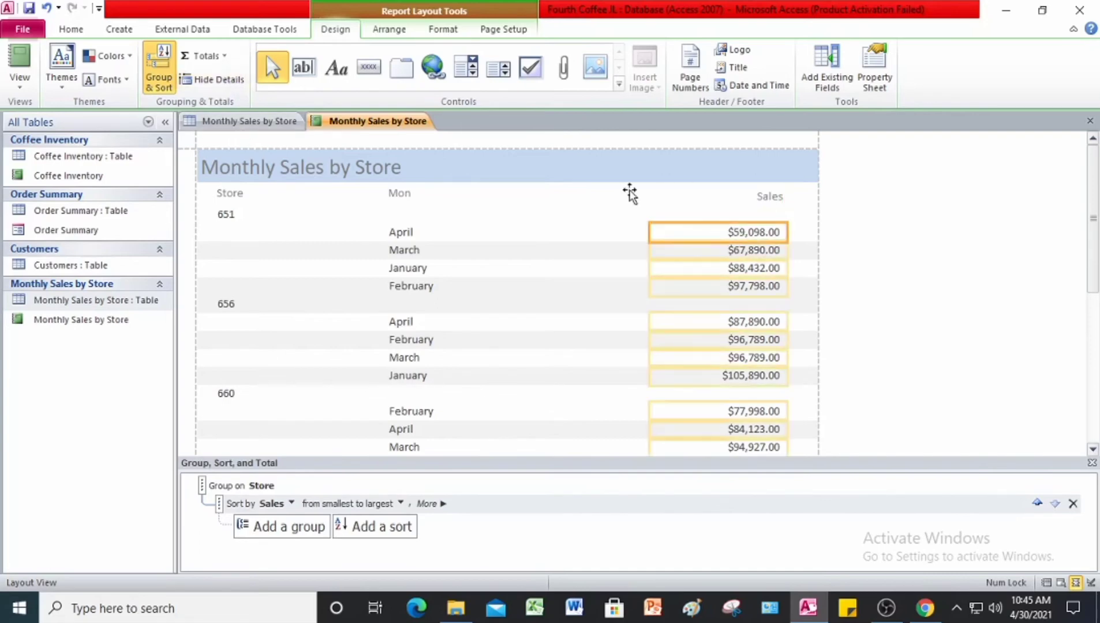
{"action": "left_click", "coordinate": [224, 55]}
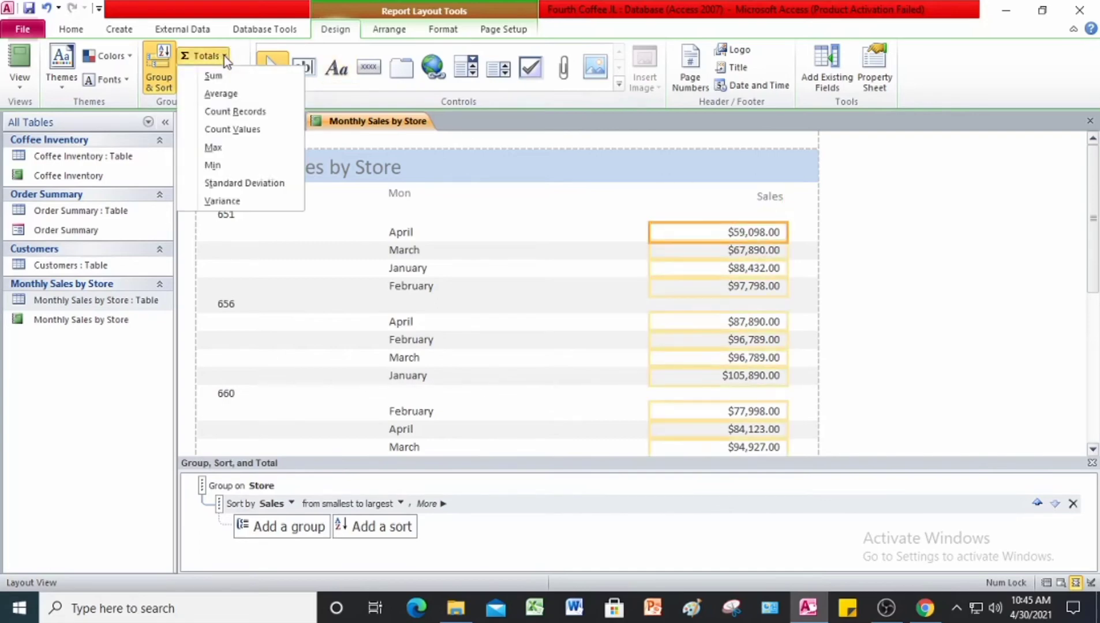
{"action": "left_click", "coordinate": [222, 78]}
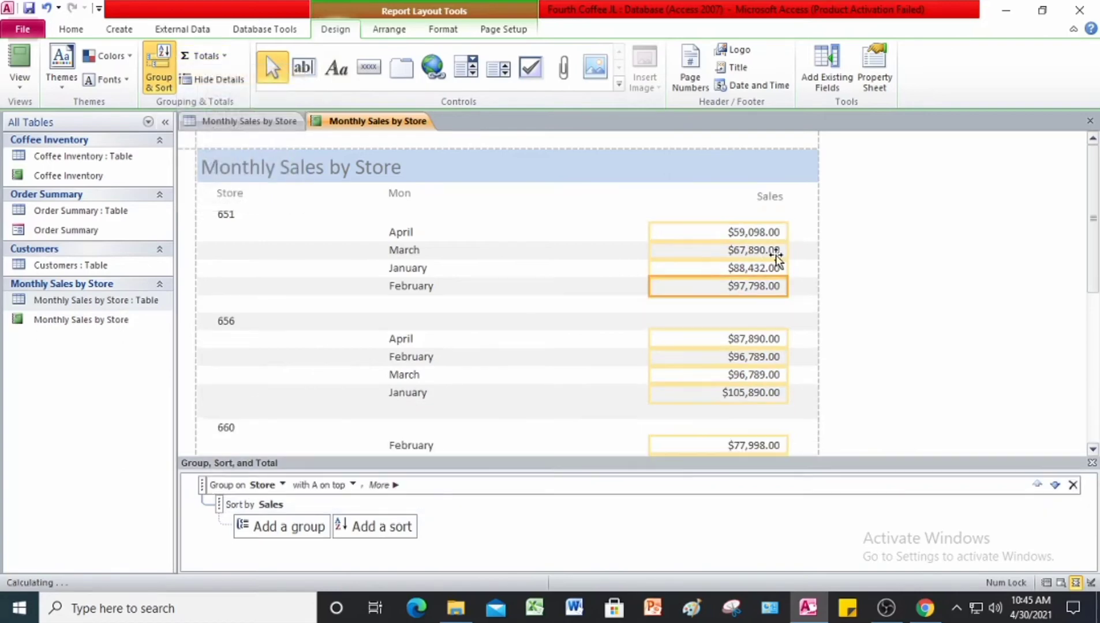
- Examine the Sales totals under each store and the grand total at the end of the report
{"action": "scroll", "coordinate": [728, 288], "scroll_direction": "down", "scroll_amount": 4}
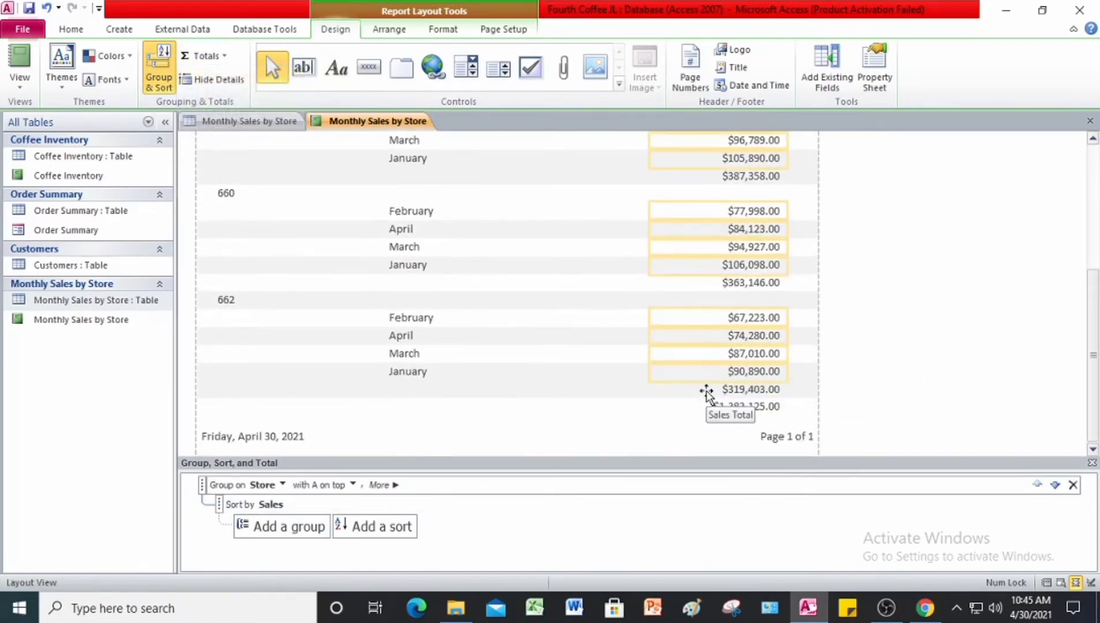
{"action": "scroll", "coordinate": [707, 392], "scroll_direction": "up", "scroll_amount": 2}
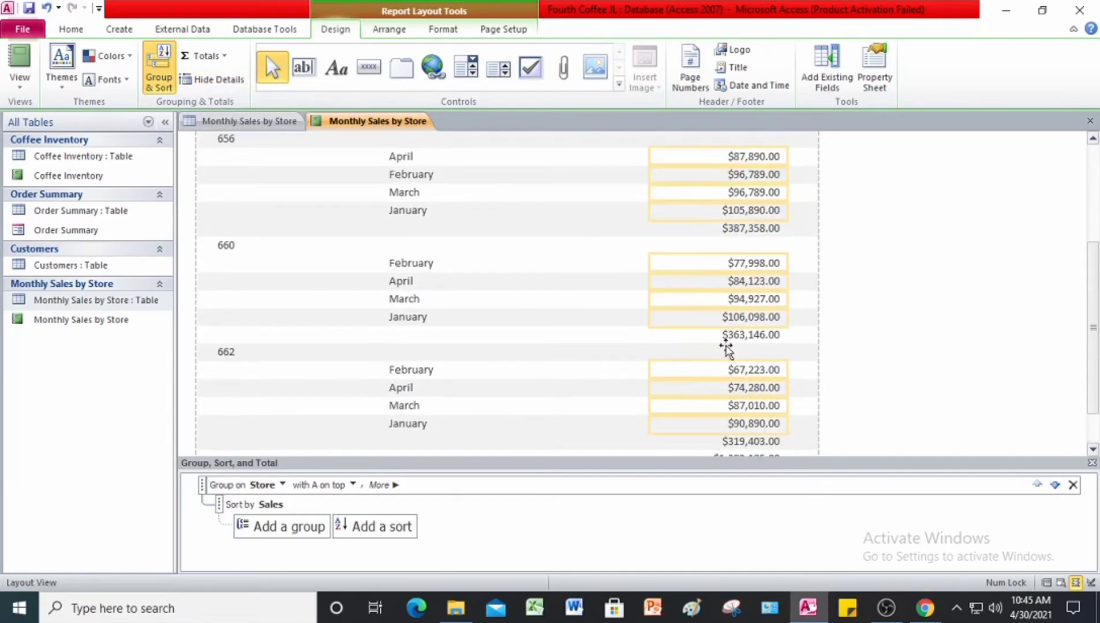
{"action": "scroll", "coordinate": [761, 283], "scroll_direction": "up", "scroll_amount": 4}
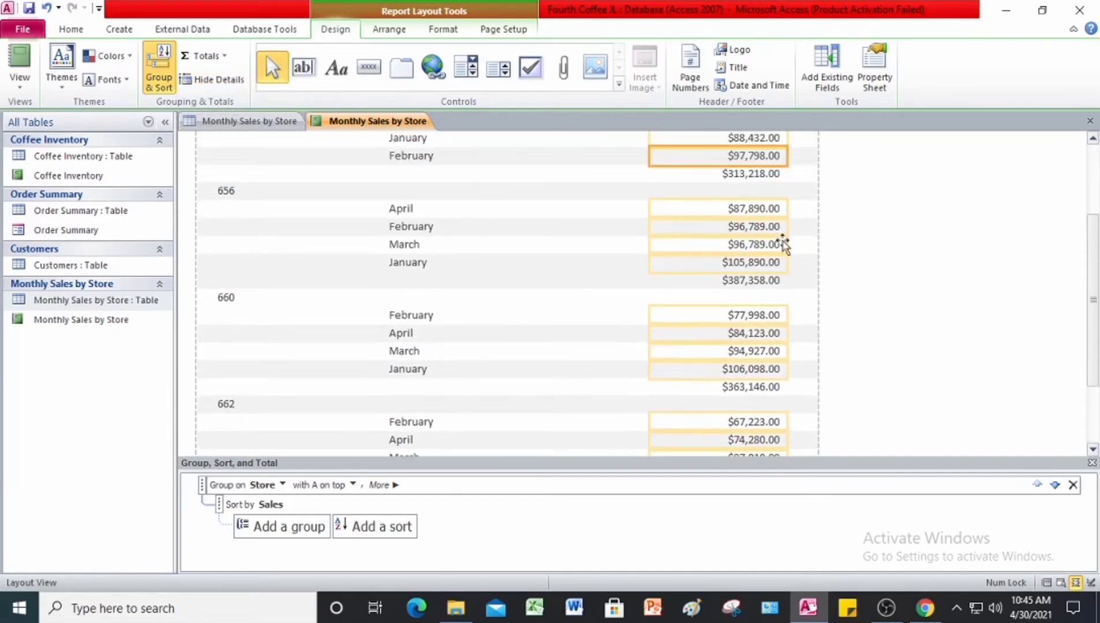
{"action": "scroll", "coordinate": [795, 249], "scroll_direction": "up", "scroll_amount": 1}
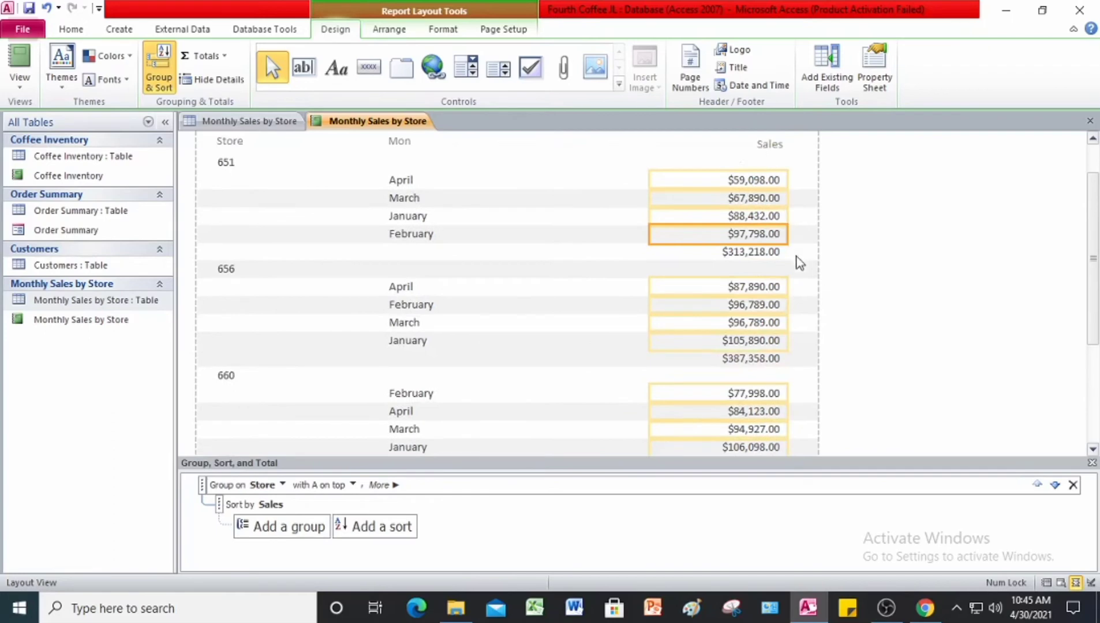
{"action": "left_click", "coordinate": [763, 254]}
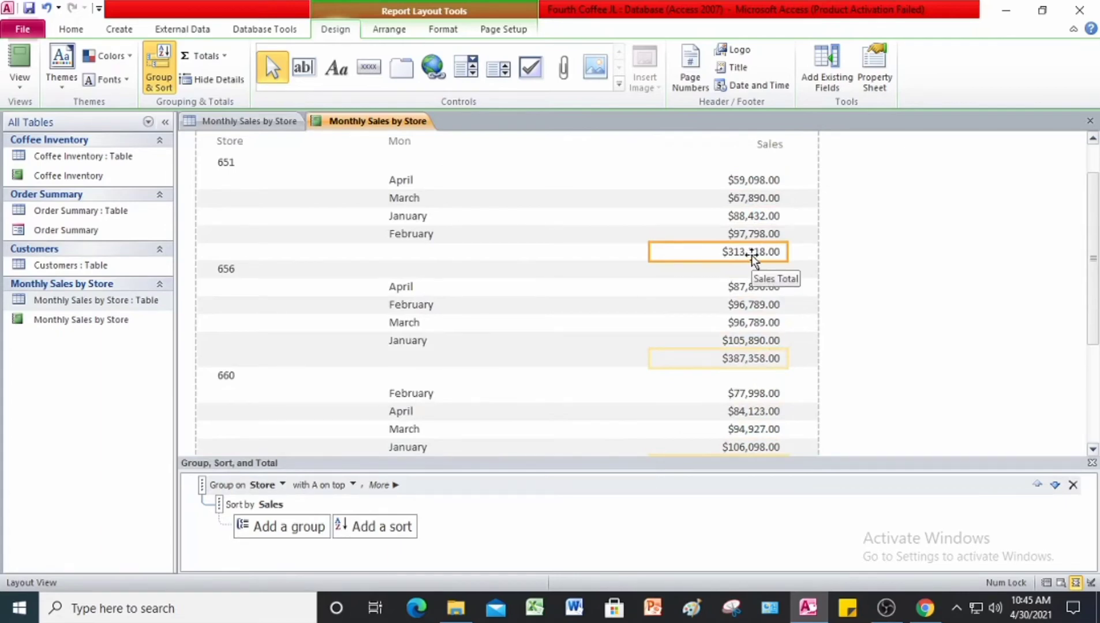
{"action": "left_click", "coordinate": [750, 360]}
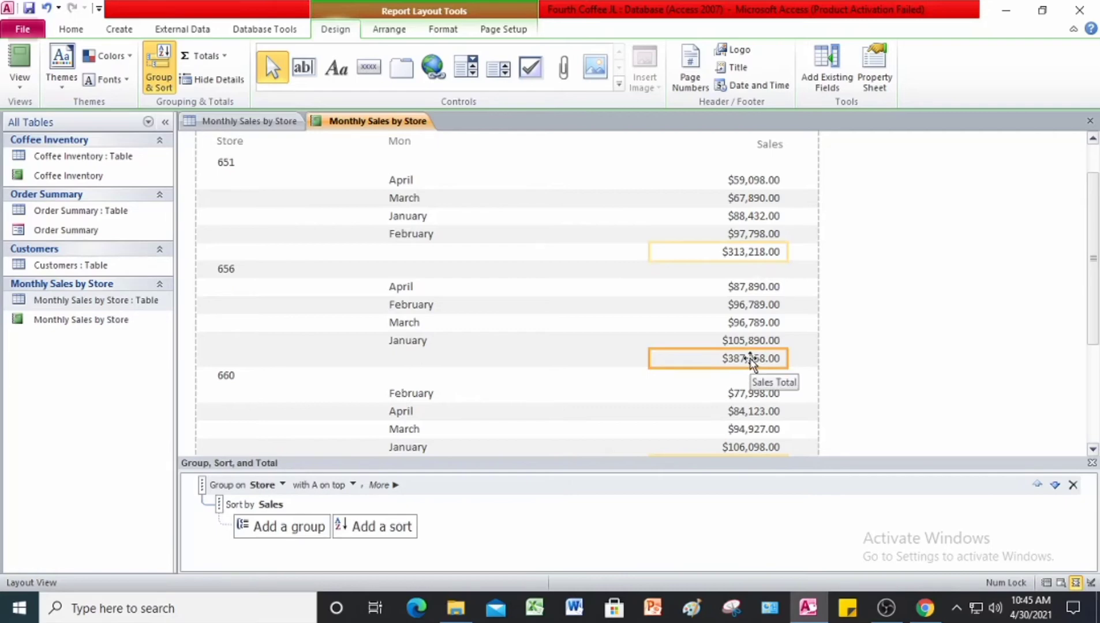
{"action": "scroll", "coordinate": [752, 363], "scroll_direction": "down", "scroll_amount": 3}
{"action": "left_click", "coordinate": [758, 416]}
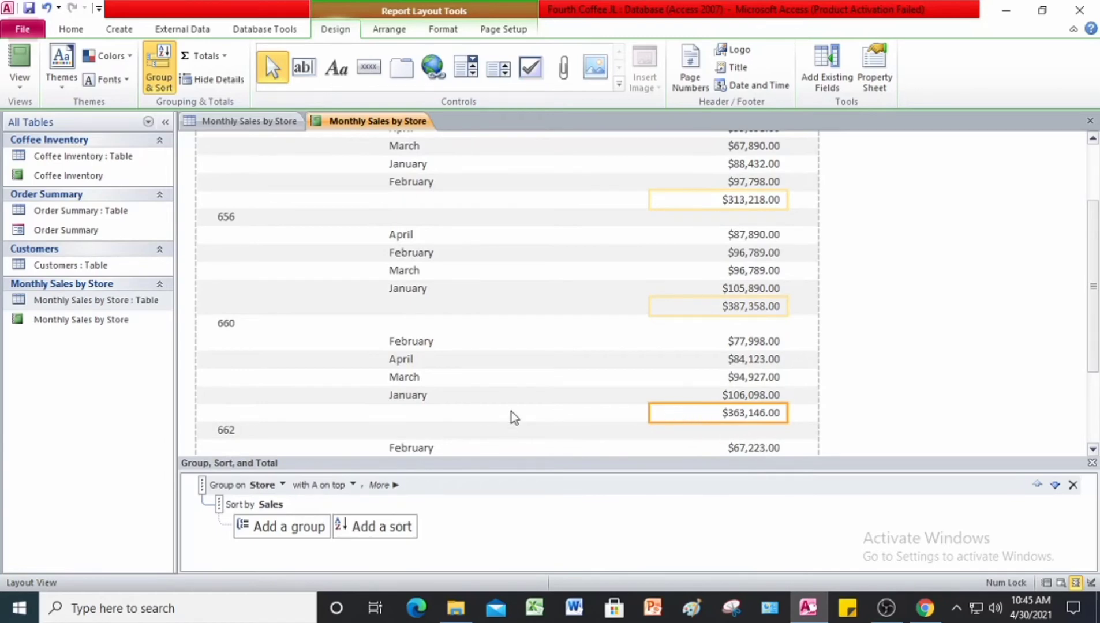
{"action": "scroll", "coordinate": [398, 366], "scroll_direction": "up", "scroll_amount": 1}
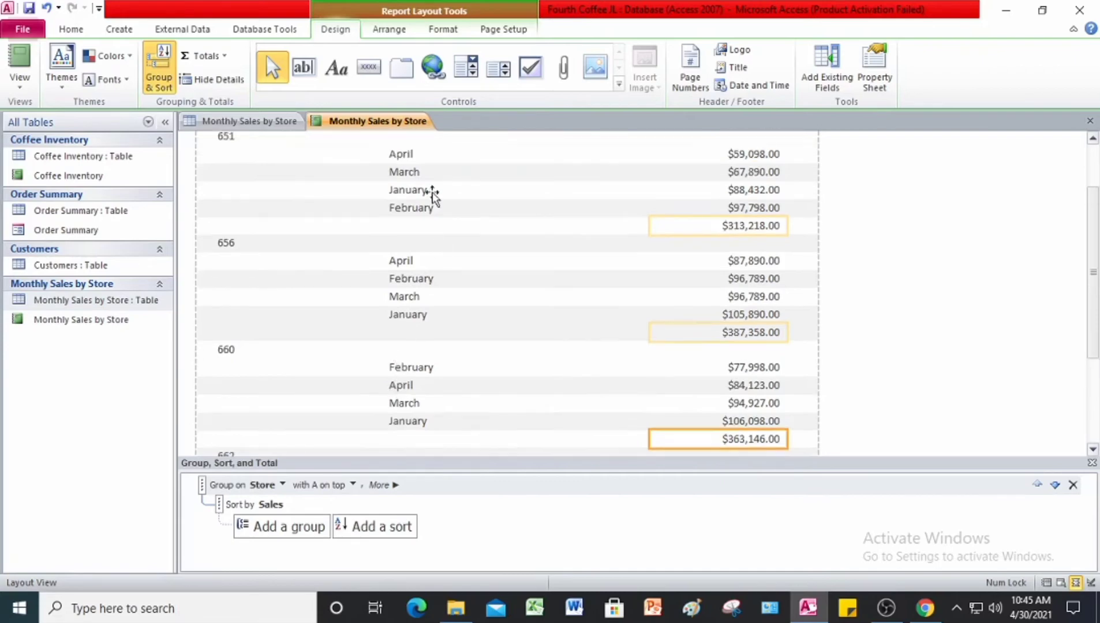
- Save the Monthly Sales by Store report
{"action": "right_click", "coordinate": [379, 123]}
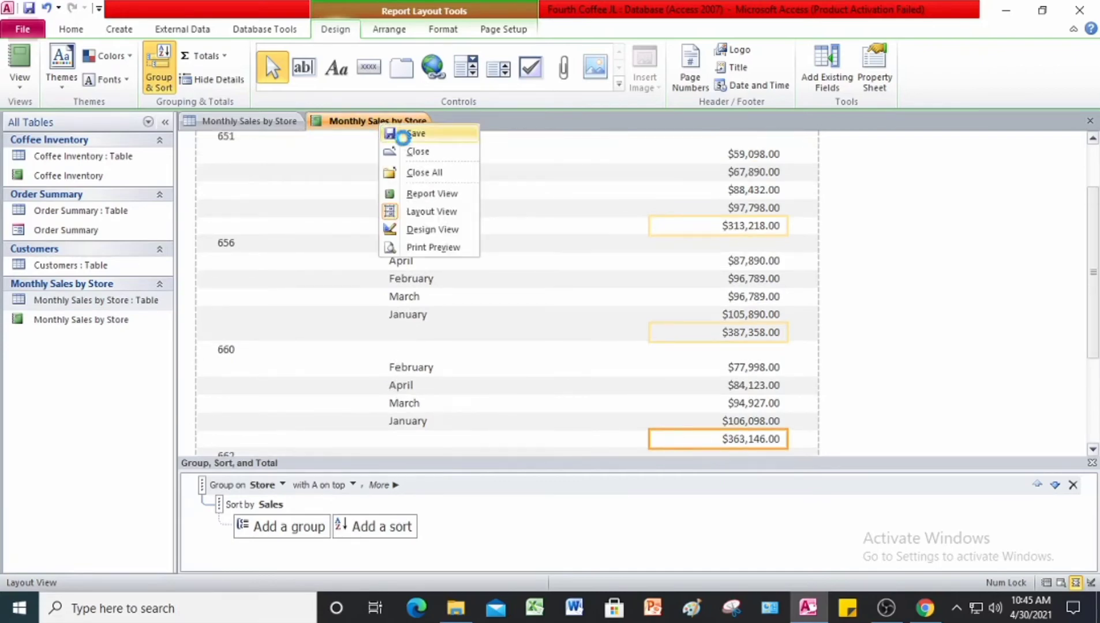
{"action": "left_click", "coordinate": [404, 134]}
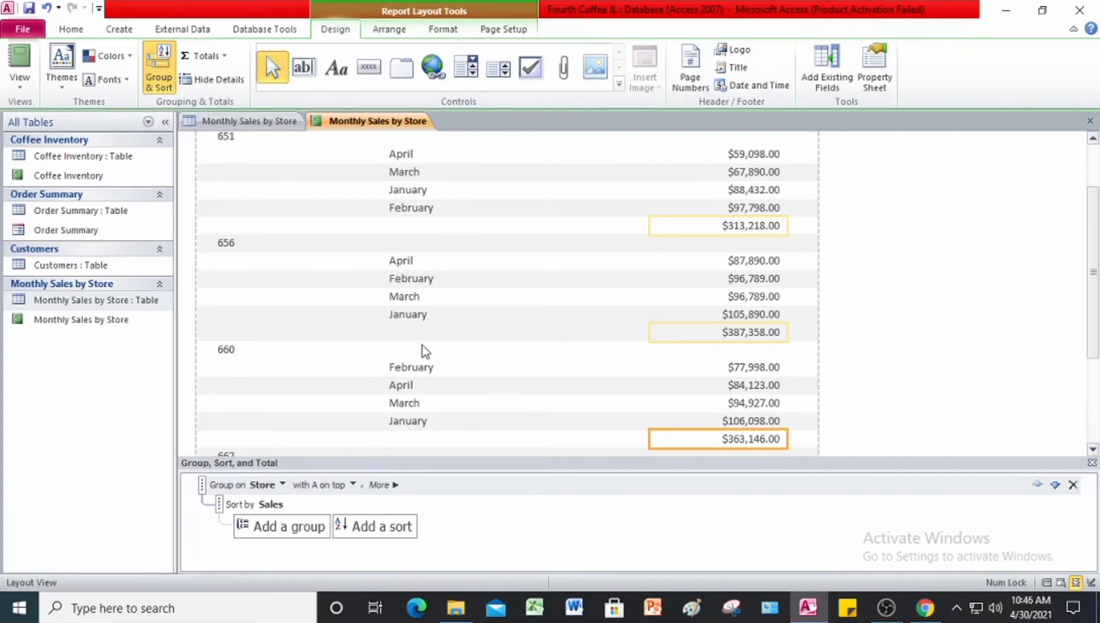
- Switch to the #Project 11.pdf instructions in Chrome and read the Project 11-4 steps
{"action": "left_click", "coordinate": [925, 611]}
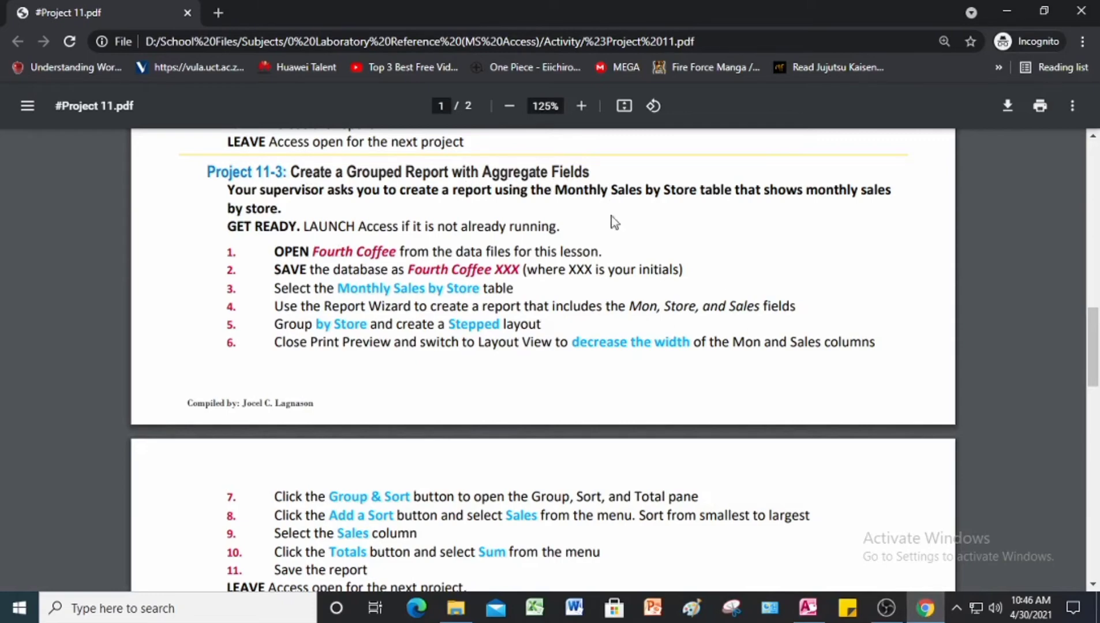
{"action": "scroll", "coordinate": [614, 274], "scroll_direction": "down", "scroll_amount": 8}
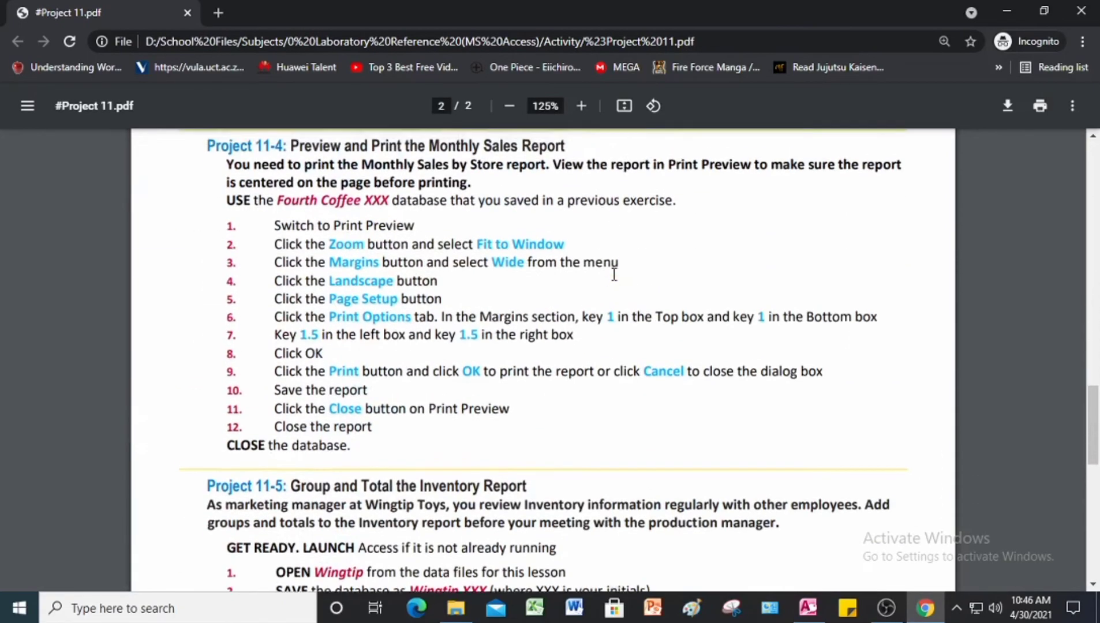
{"action": "scroll", "coordinate": [614, 274], "scroll_direction": "up", "scroll_amount": 1}
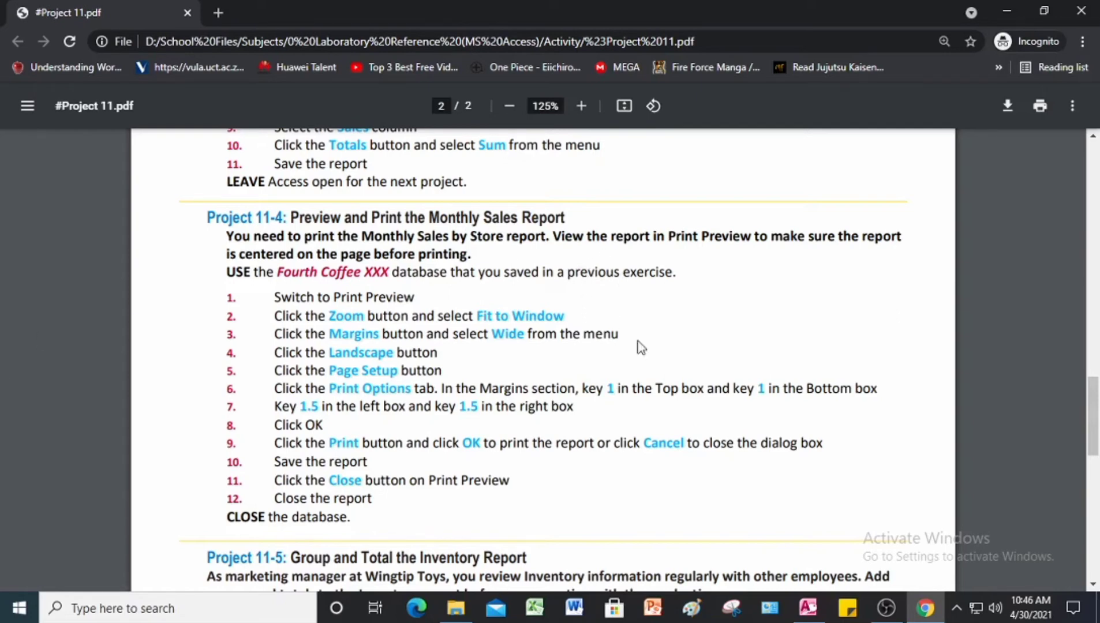
- Switch back to Access and close all open database objects
{"action": "left_click", "coordinate": [808, 607]}
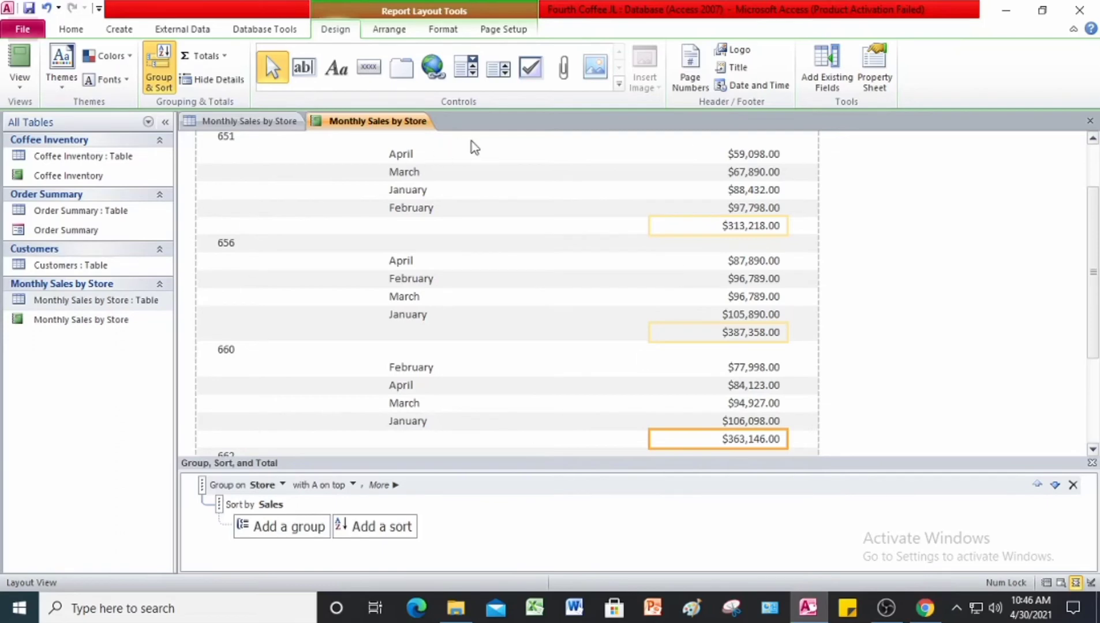
{"action": "right_click", "coordinate": [378, 122]}
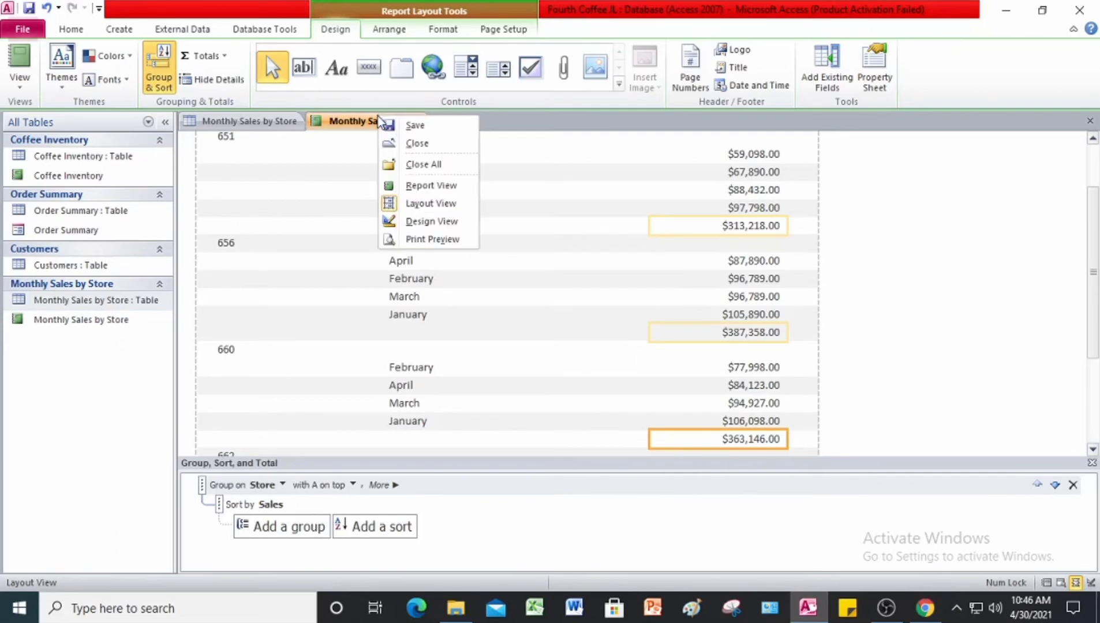
{"action": "left_click", "coordinate": [423, 164]}
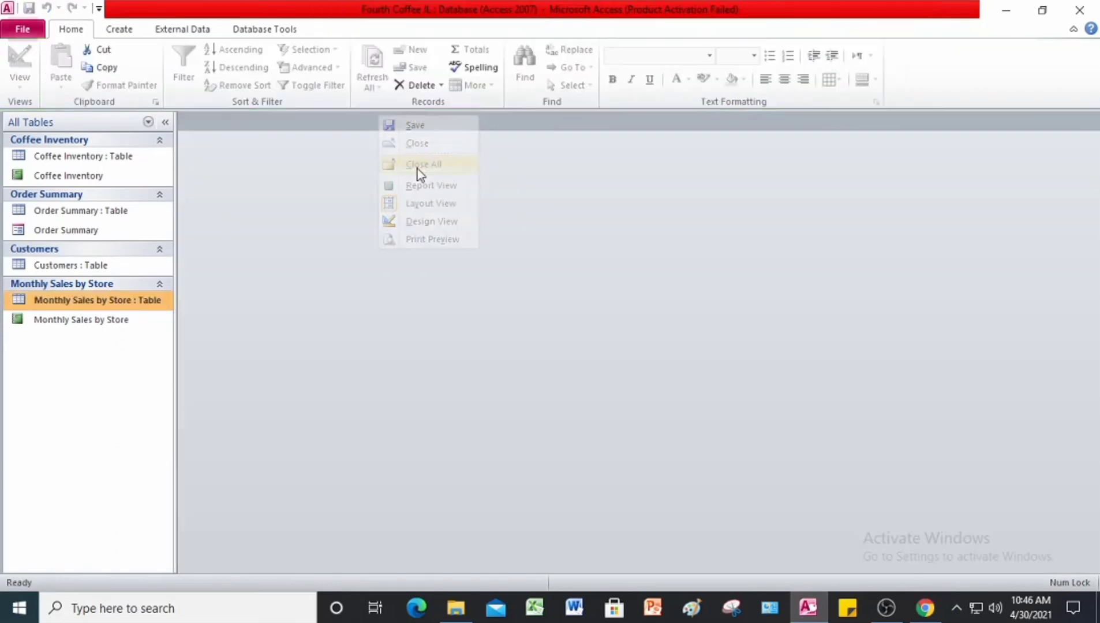
- Save a copy of the database in the Answer folder as Fourth Coffee JL 11-4 and enable its content
{"action": "left_click", "coordinate": [26, 30]}
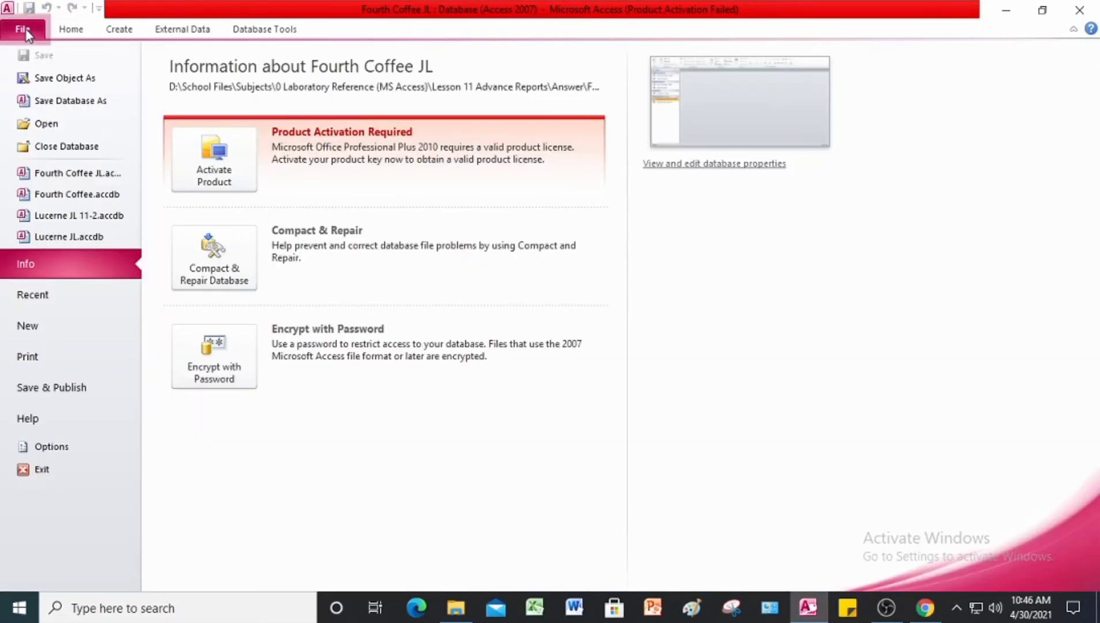
{"action": "left_click", "coordinate": [80, 107]}
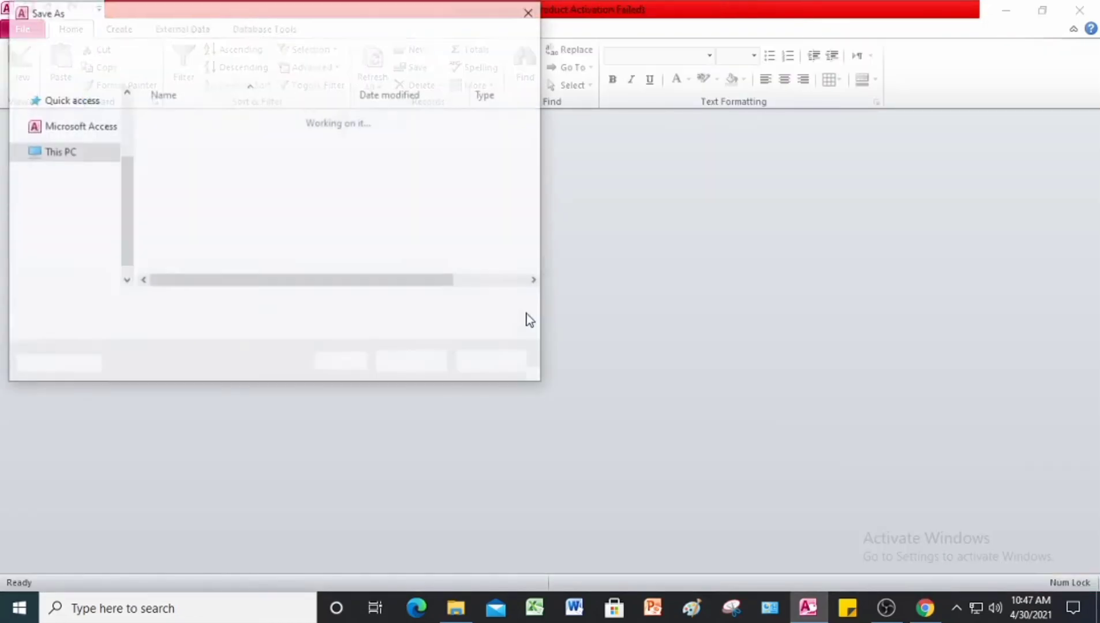
{"action": "left_click", "coordinate": [218, 308]}
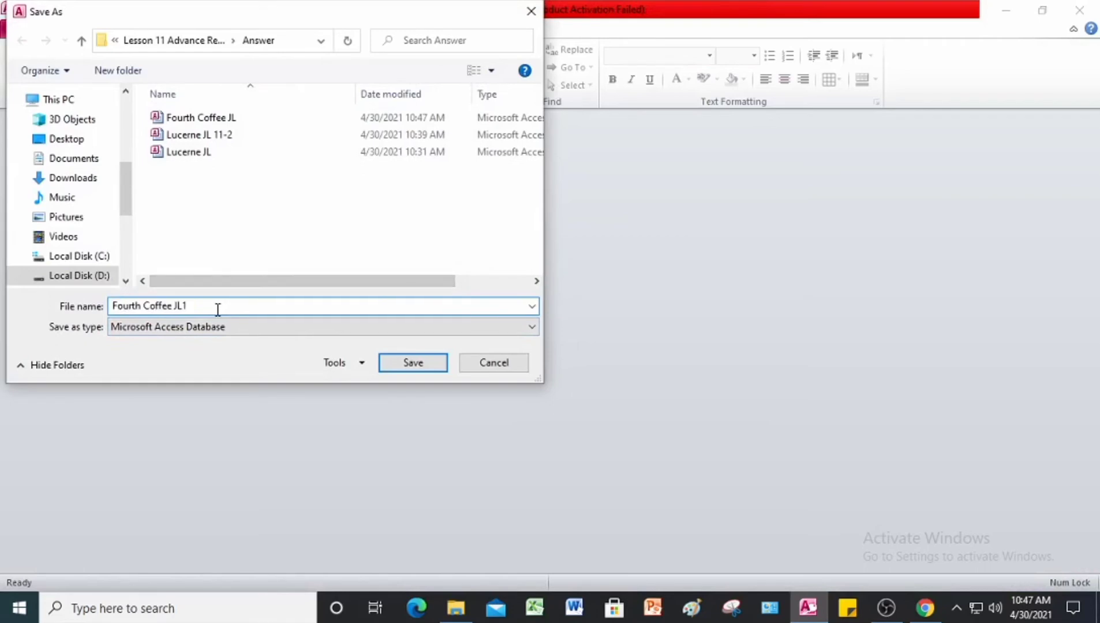
{"action": "key", "text": "BackSpace"}
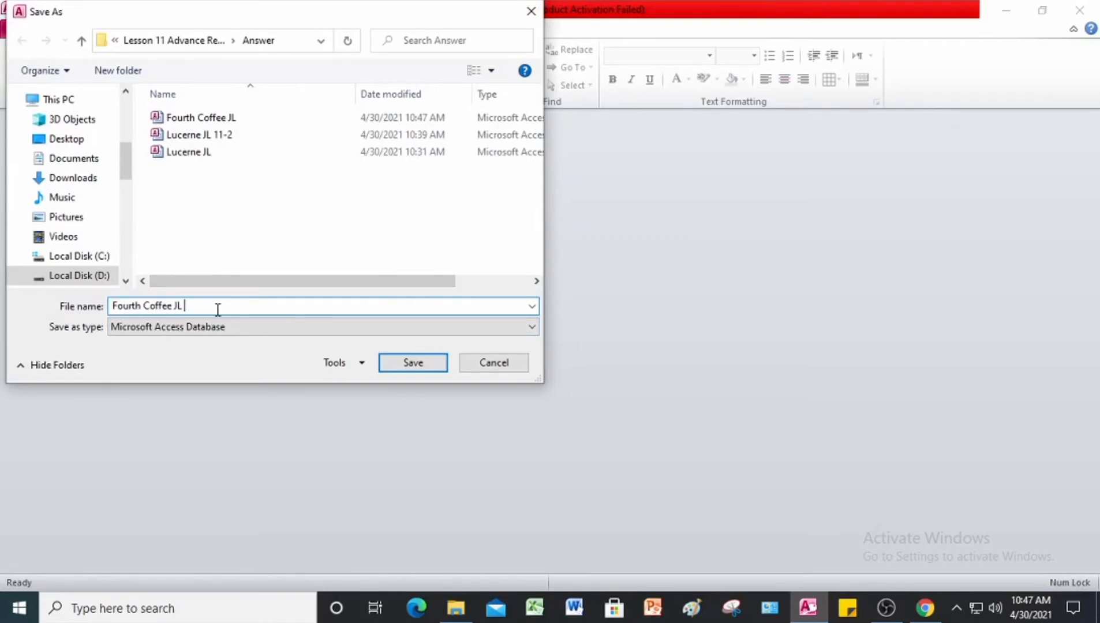
{"action": "type", "text": "11-4"}
{"action": "left_click", "coordinate": [420, 367]}
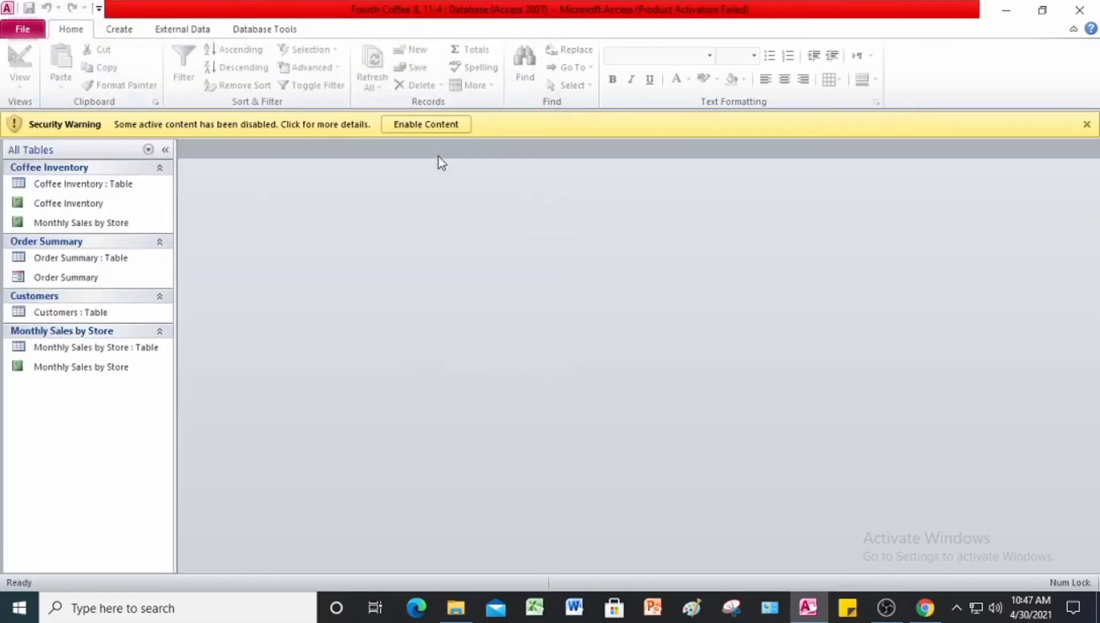
{"action": "left_click", "coordinate": [442, 125]}
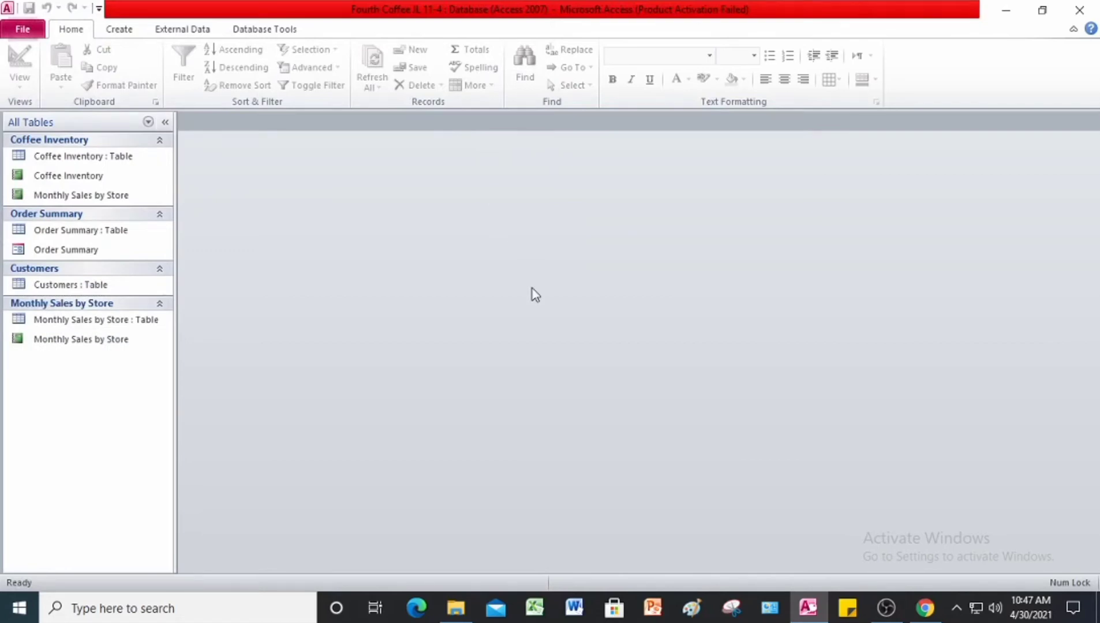
- Open the Monthly Sales by Store report and show it in Print Preview
{"action": "double_click", "coordinate": [65, 195]}
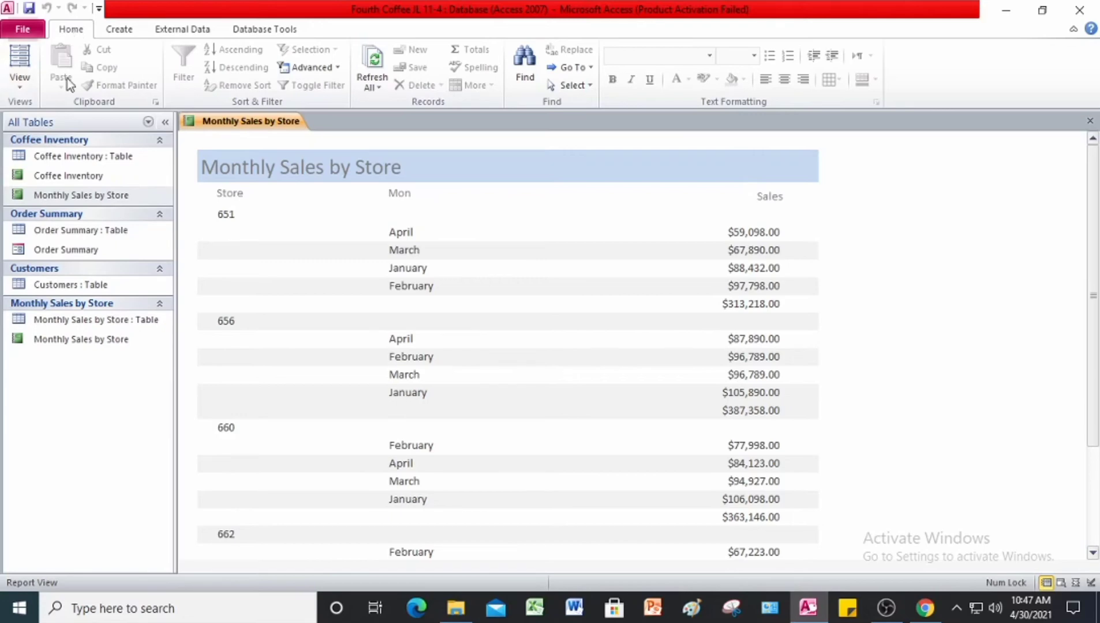
{"action": "left_click", "coordinate": [23, 90]}
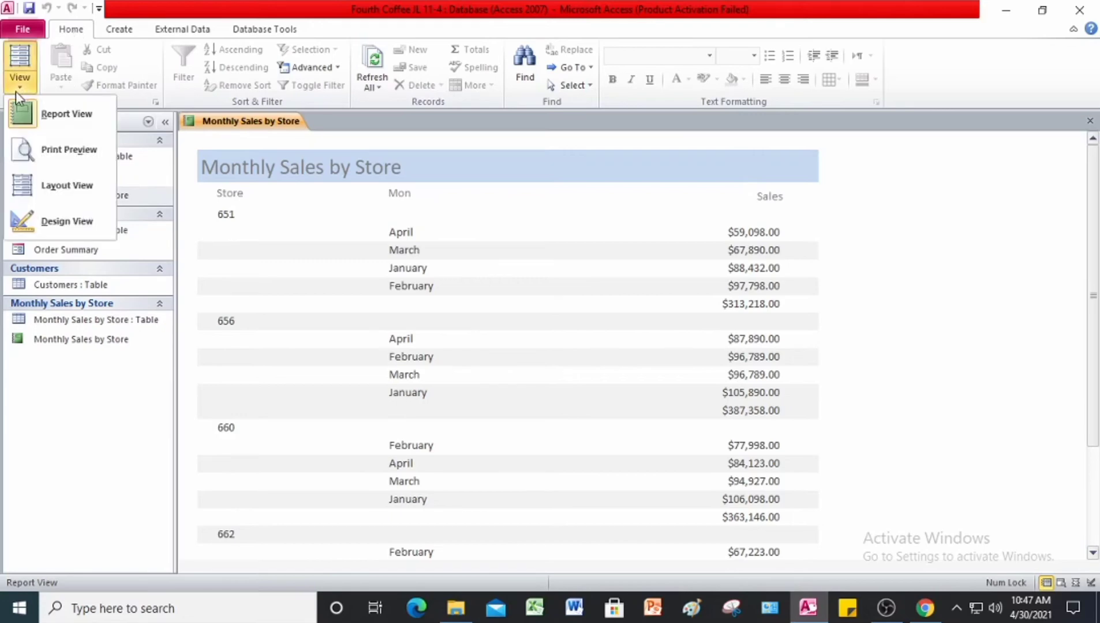
{"action": "left_click", "coordinate": [58, 150]}
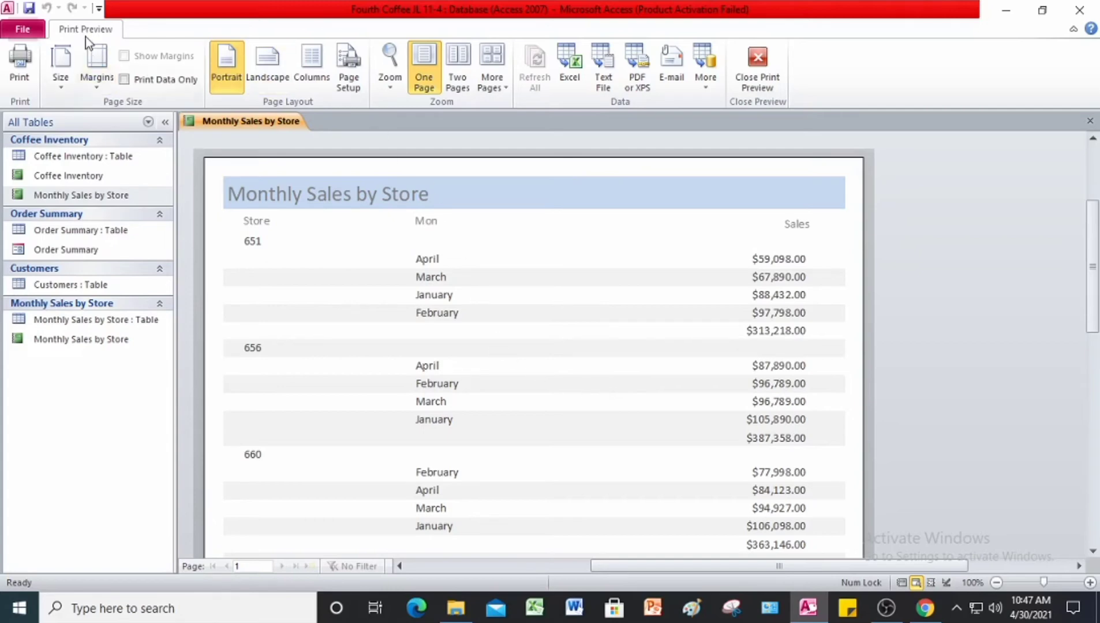
- Fit the report preview to the window and set the page to Wide margins in landscape orientation
{"action": "left_click", "coordinate": [382, 88]}
{"action": "left_click", "coordinate": [404, 105]}
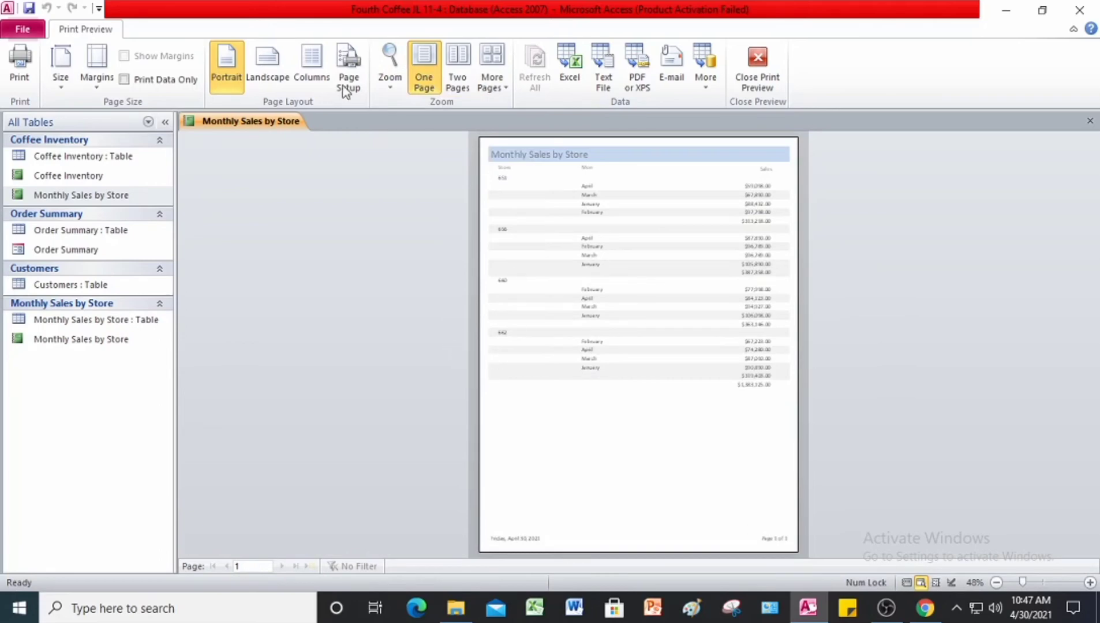
{"action": "left_click", "coordinate": [97, 90]}
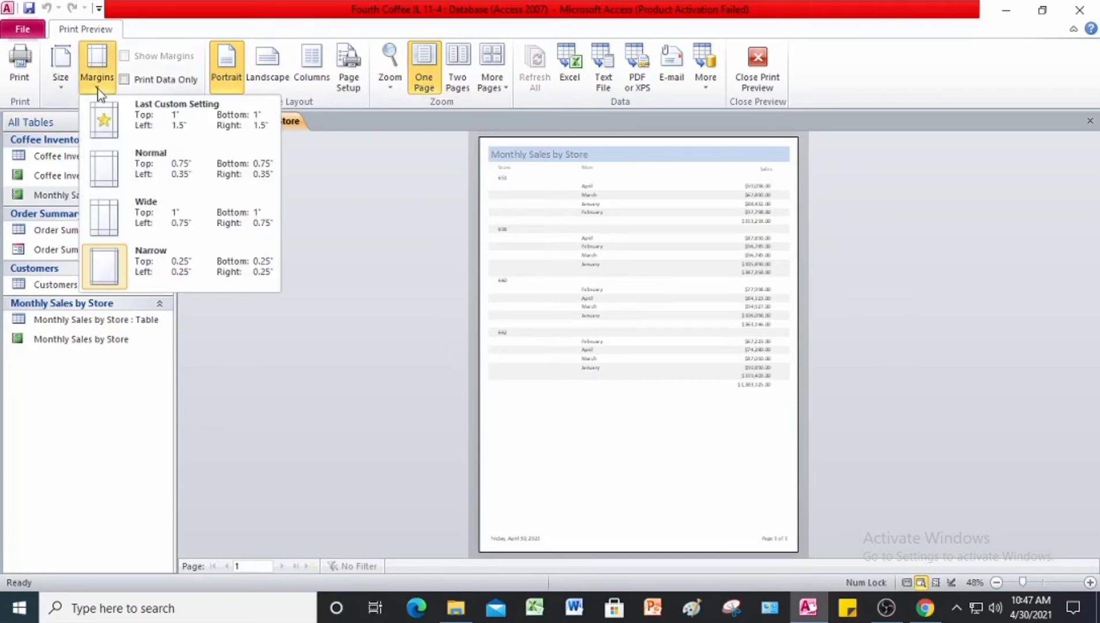
{"action": "left_click", "coordinate": [178, 224]}
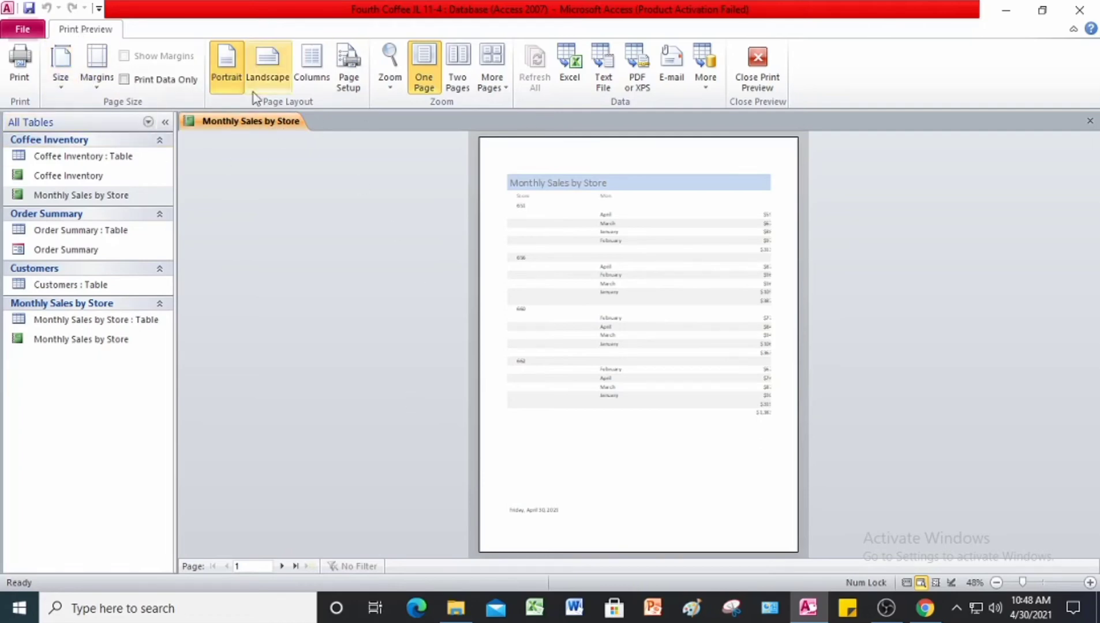
{"action": "left_click", "coordinate": [271, 63]}
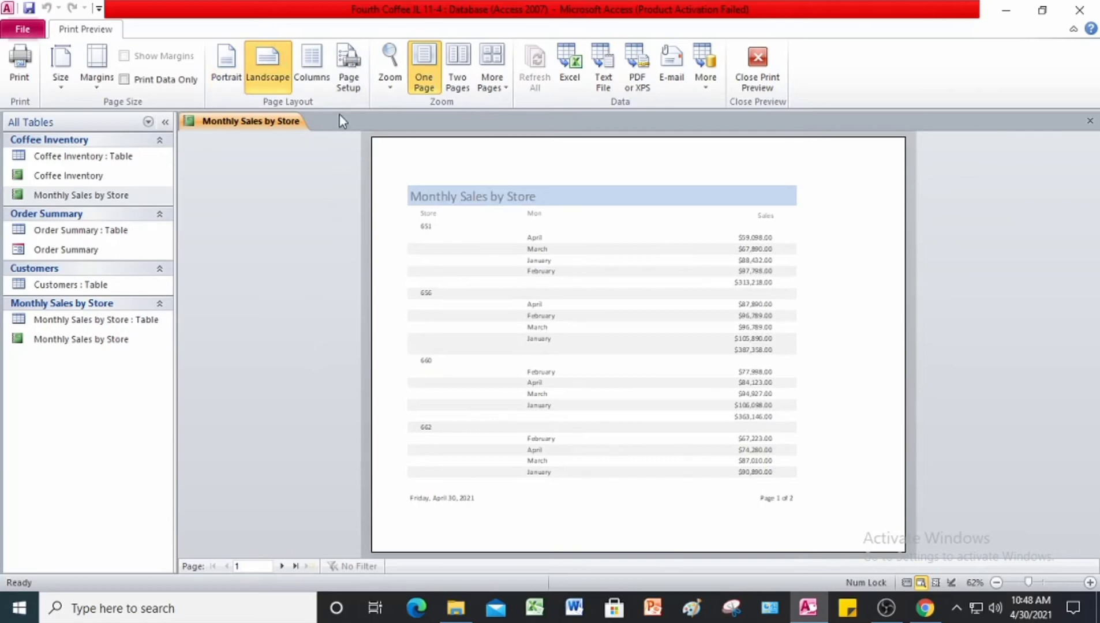
- Set the report's left and right page margins to 1.5 inches in Page Setup
{"action": "left_click", "coordinate": [349, 67]}
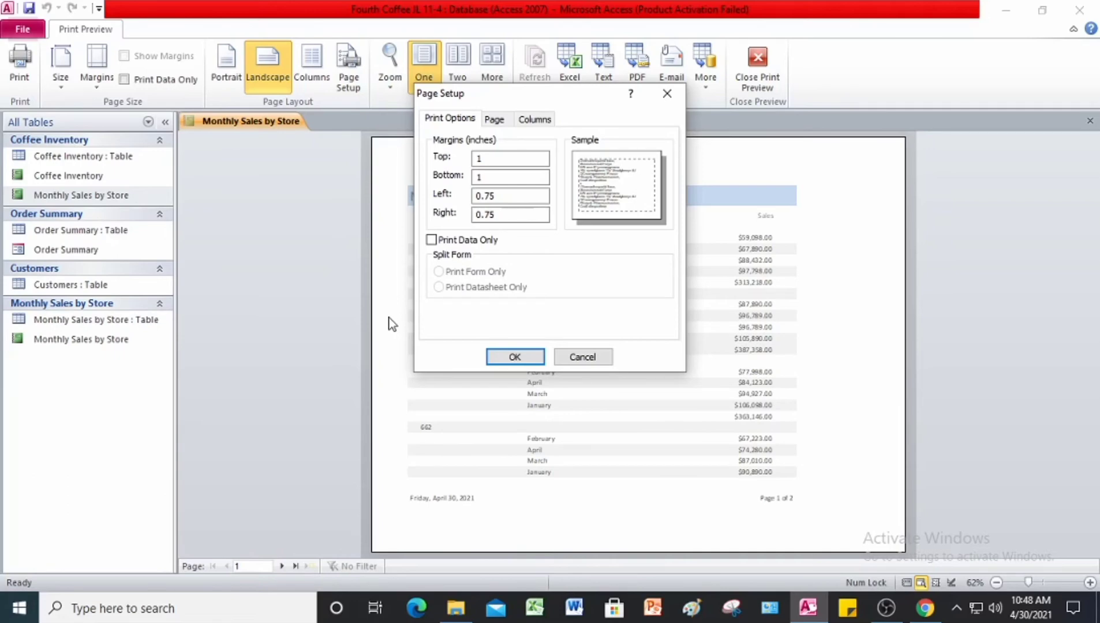
{"action": "left_click", "coordinate": [495, 157]}
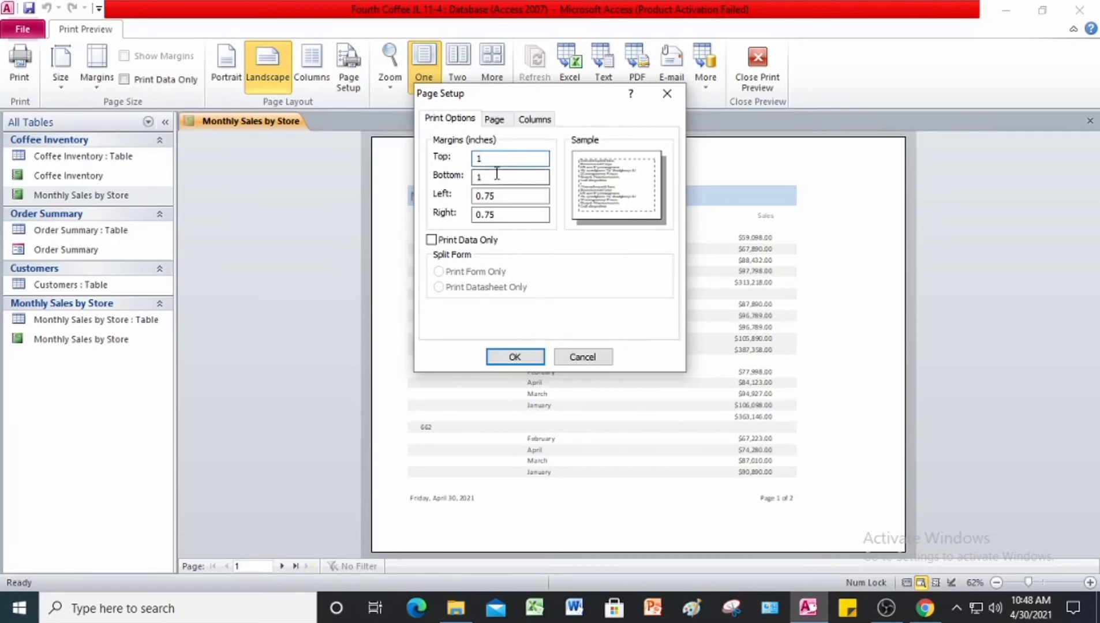
{"action": "left_click", "coordinate": [498, 176]}
{"action": "left_click", "coordinate": [500, 196]}
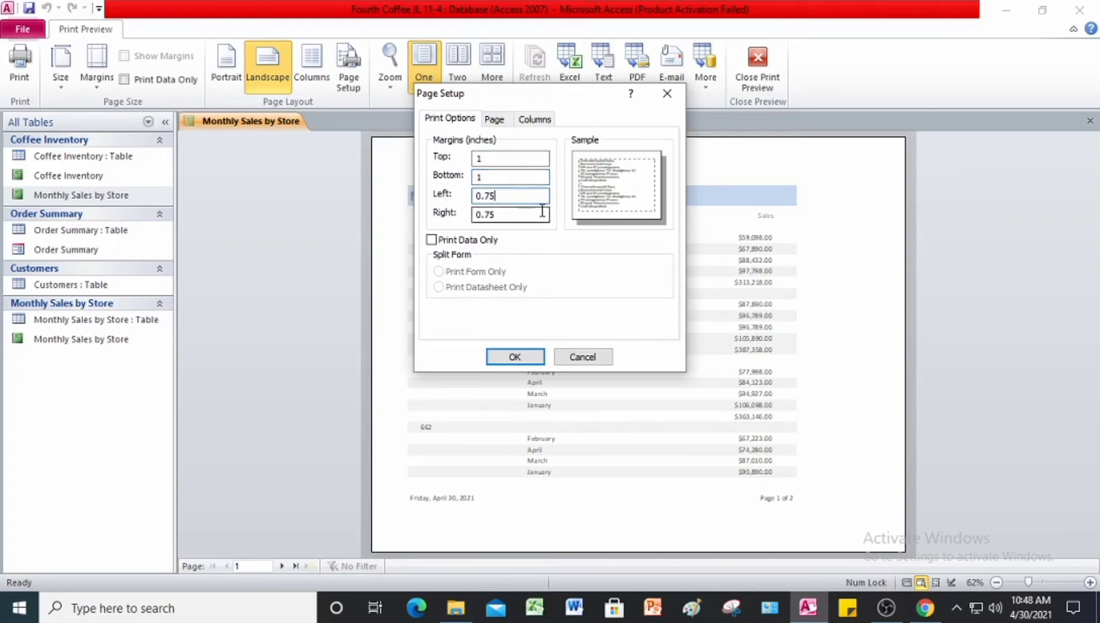
{"action": "key", "text": "BackSpace"}
{"action": "key", "text": "BackSpace"}
{"action": "key", "text": "BackSpace"}
{"action": "key", "text": "BackSpace"}
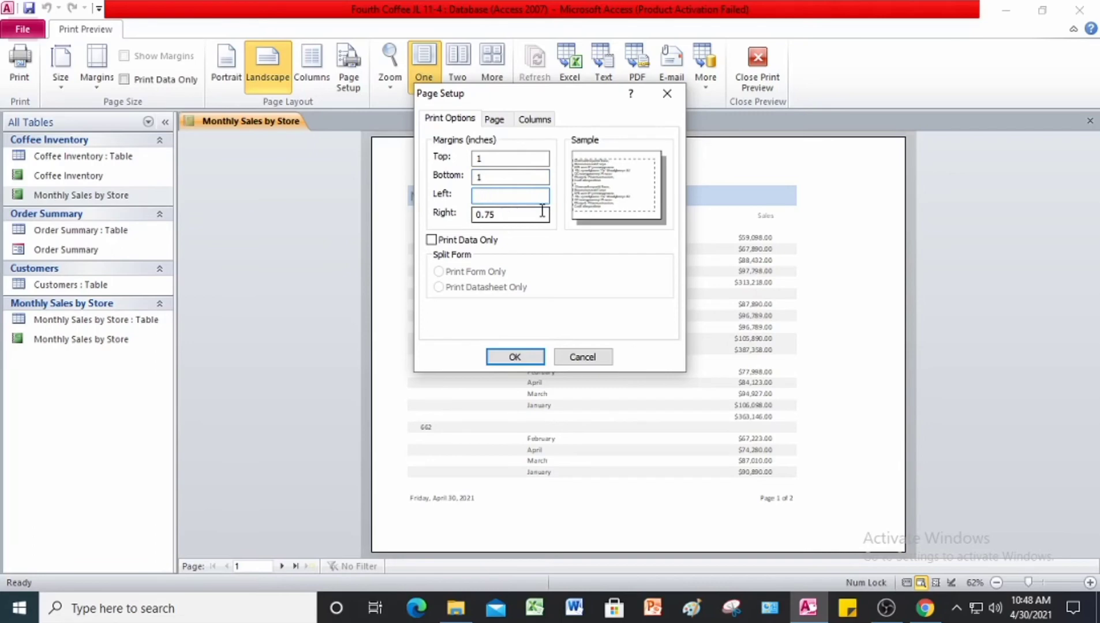
{"action": "type", "text": "1.5"}
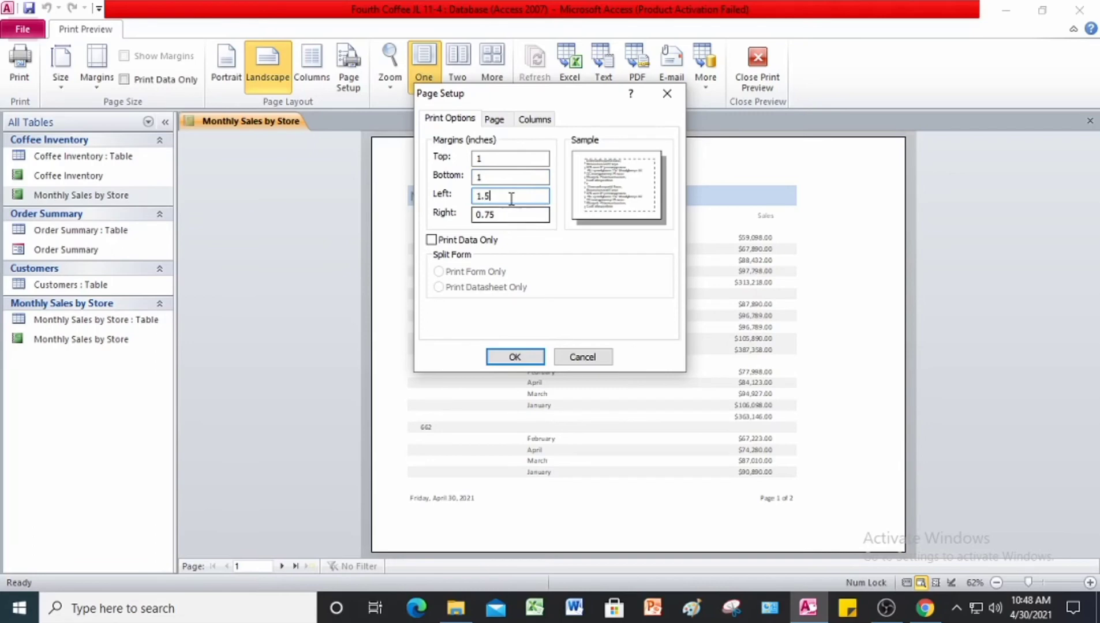
{"action": "left_click", "coordinate": [504, 216]}
{"action": "key", "text": "BackSpace"}
{"action": "key", "text": "BackSpace"}
{"action": "key", "text": "BackSpace"}
{"action": "key", "text": "BackSpace"}
{"action": "type", "text": "1.5"}
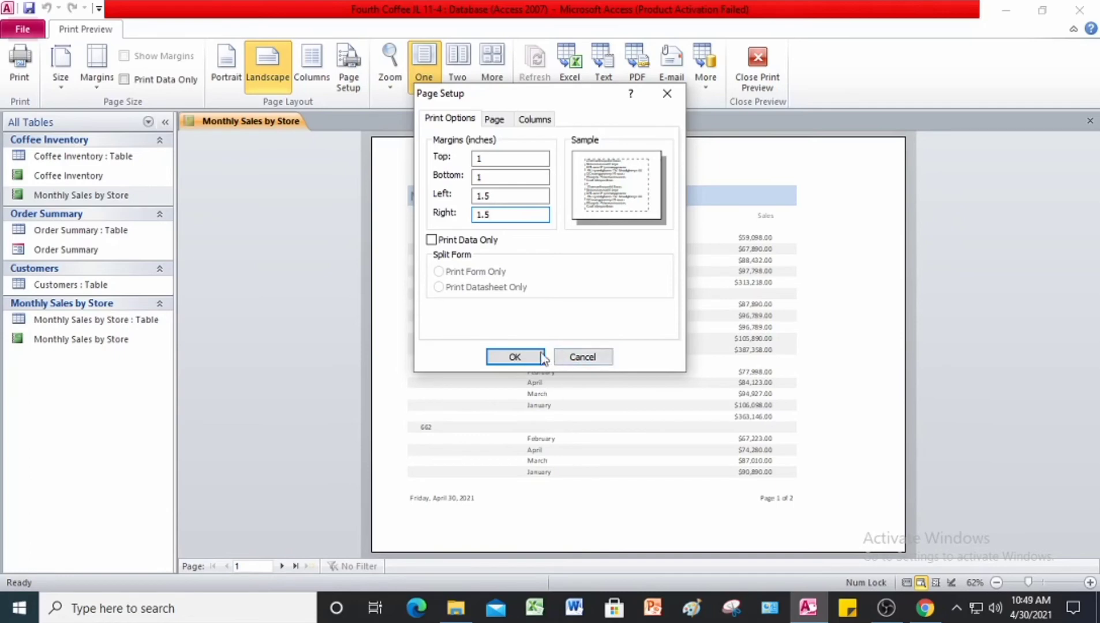
{"action": "left_click", "coordinate": [515, 358]}
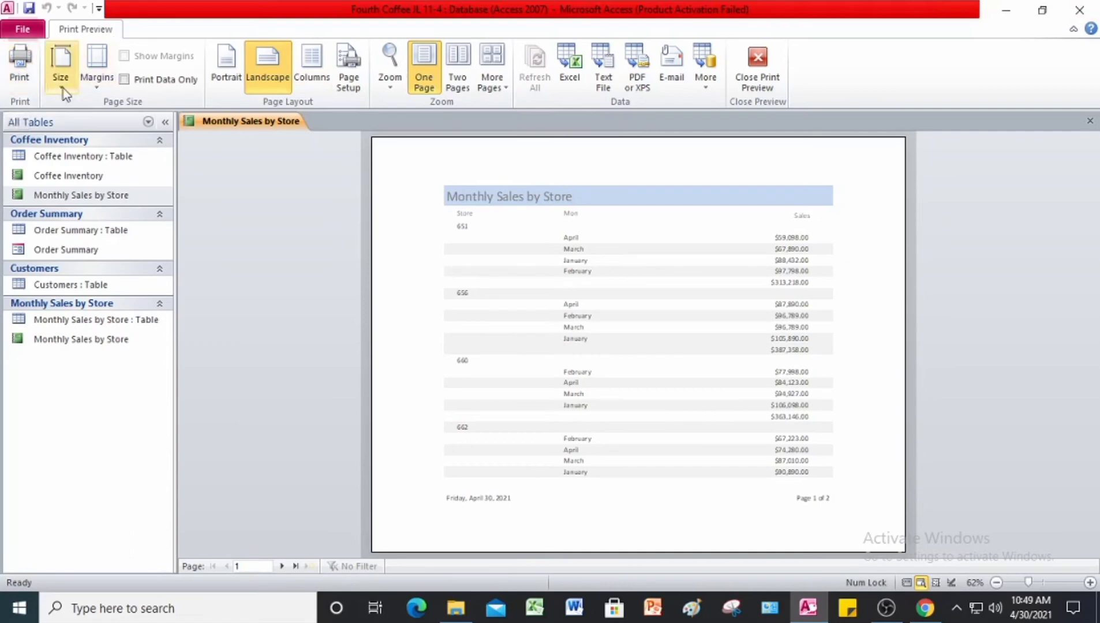
- Open the Print dialog for the report, cancel it, and close Print Preview
{"action": "left_click", "coordinate": [23, 66]}
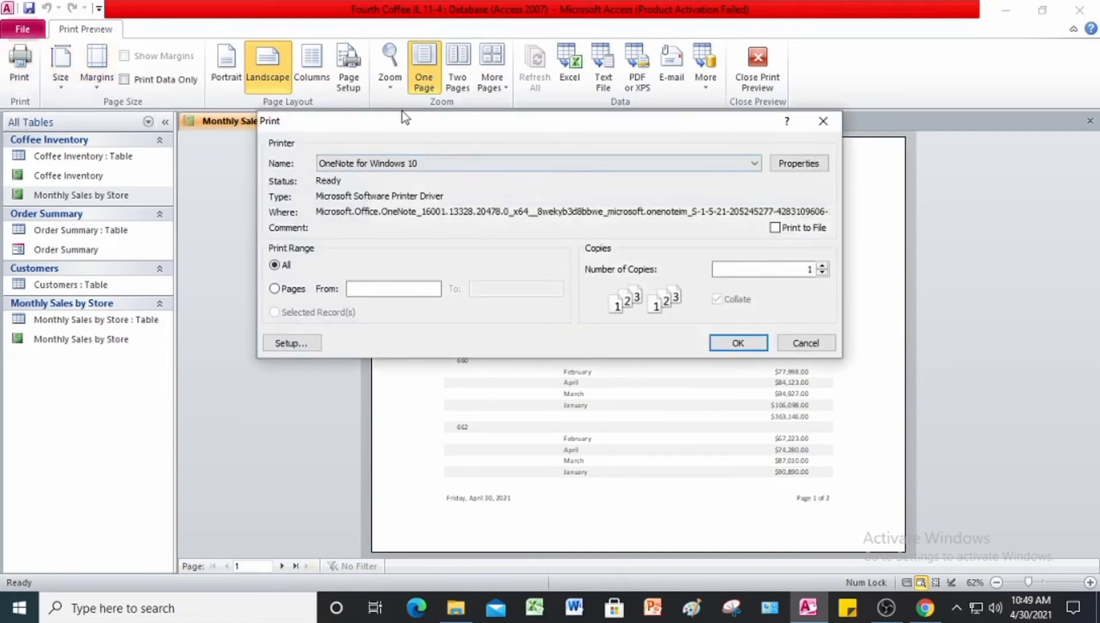
{"action": "left_click", "coordinate": [806, 344]}
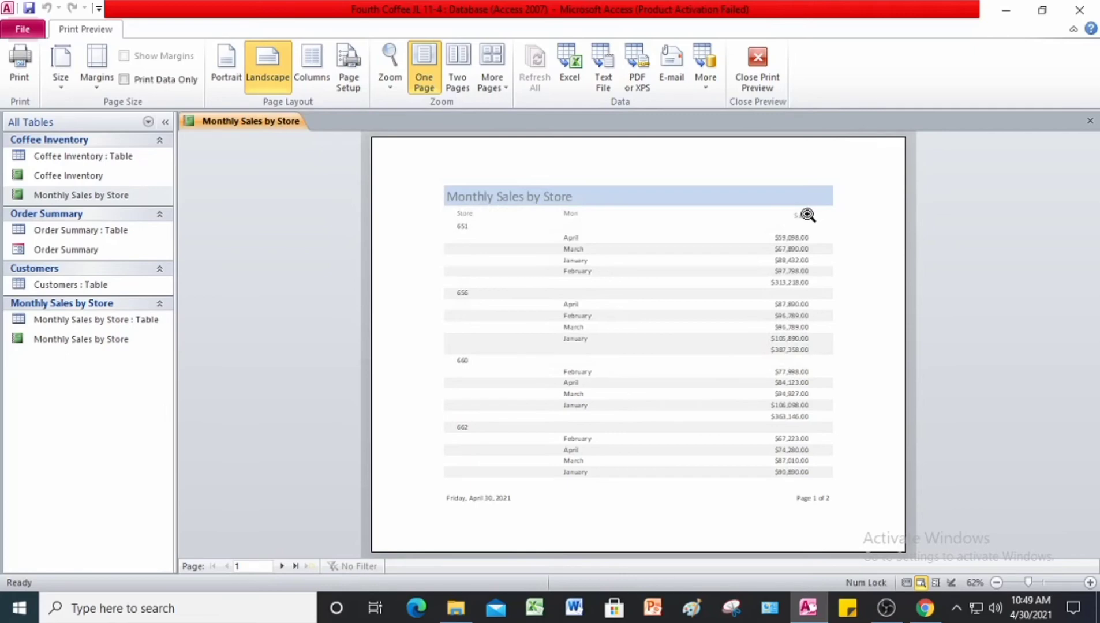
{"action": "left_click", "coordinate": [769, 59]}
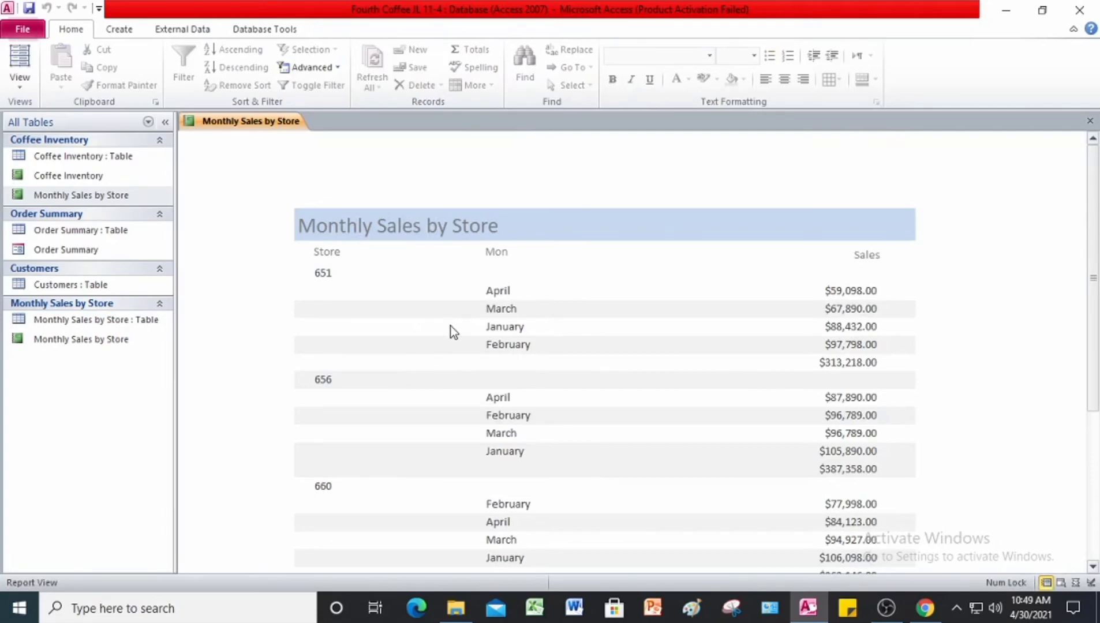
- Close the Monthly Sales by Store report and exit Access
{"action": "right_click", "coordinate": [241, 127]}
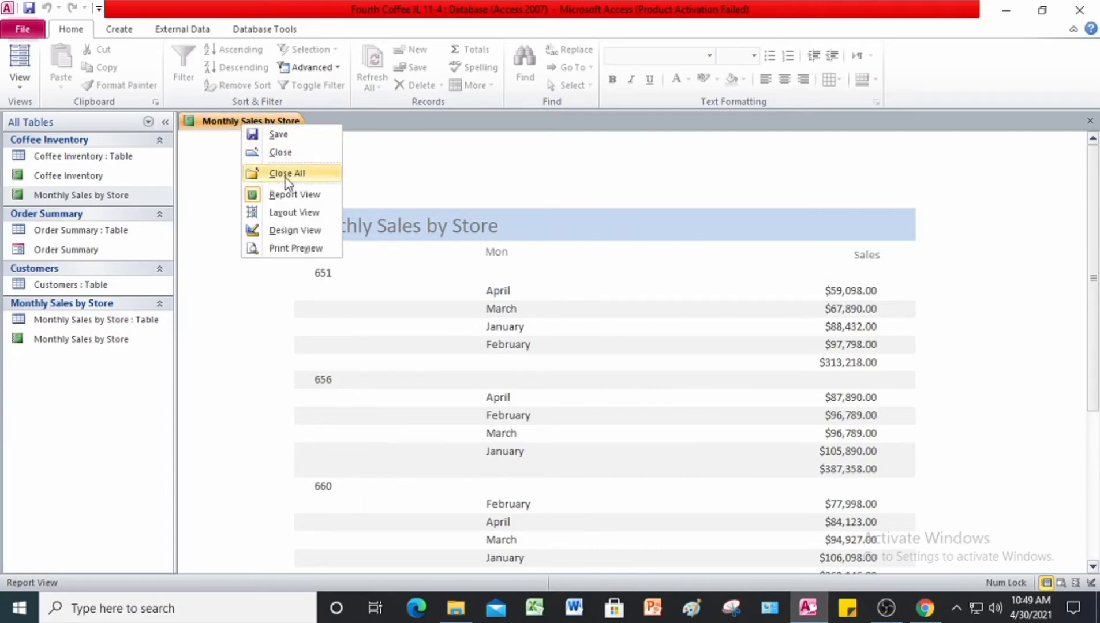
{"action": "left_click", "coordinate": [282, 153]}
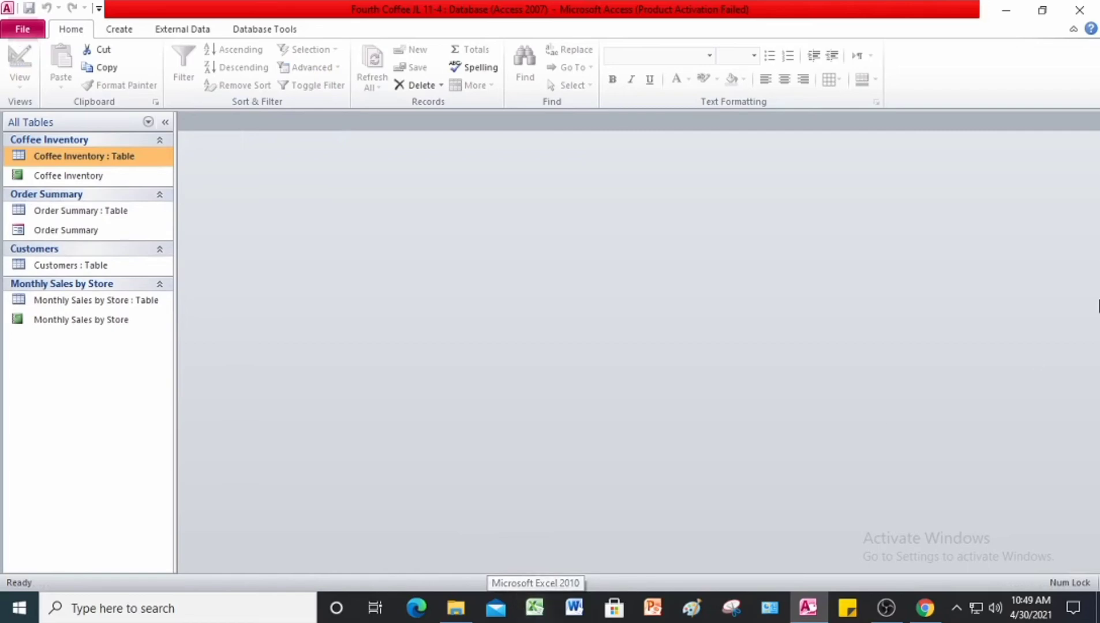
{"action": "left_click", "coordinate": [1078, 17]}
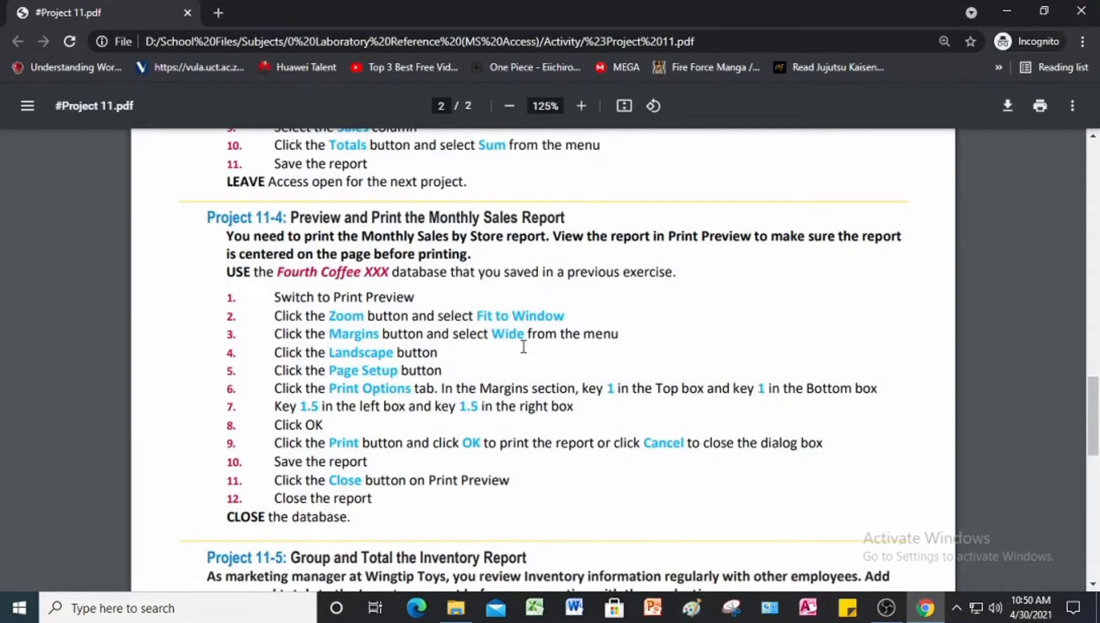
- Read the Project 11-5 instructions in the PDF and relaunch Access, dismissing its activation wizard
{"action": "scroll", "coordinate": [523, 347], "scroll_direction": "down", "scroll_amount": 6}
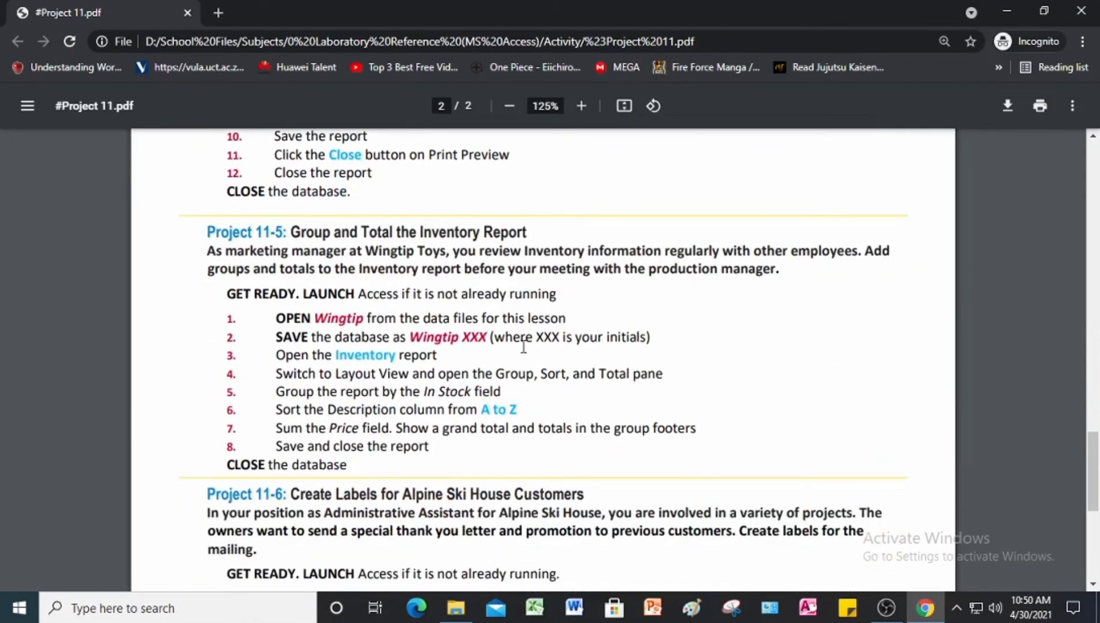
{"action": "scroll", "coordinate": [524, 347], "scroll_direction": "down", "scroll_amount": 2}
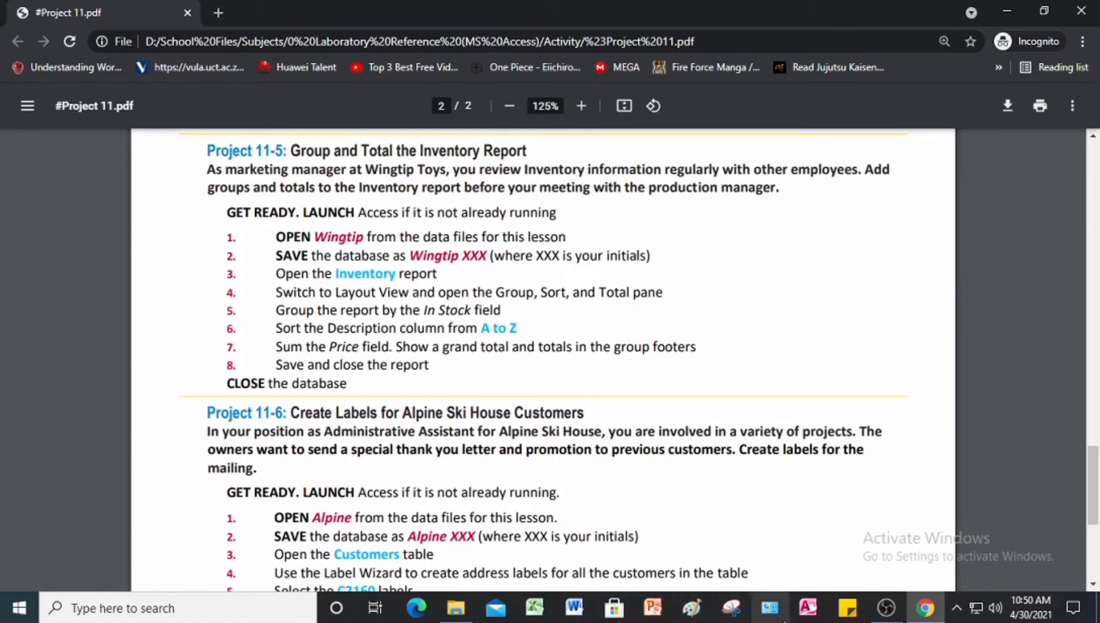
{"action": "left_click", "coordinate": [813, 616]}
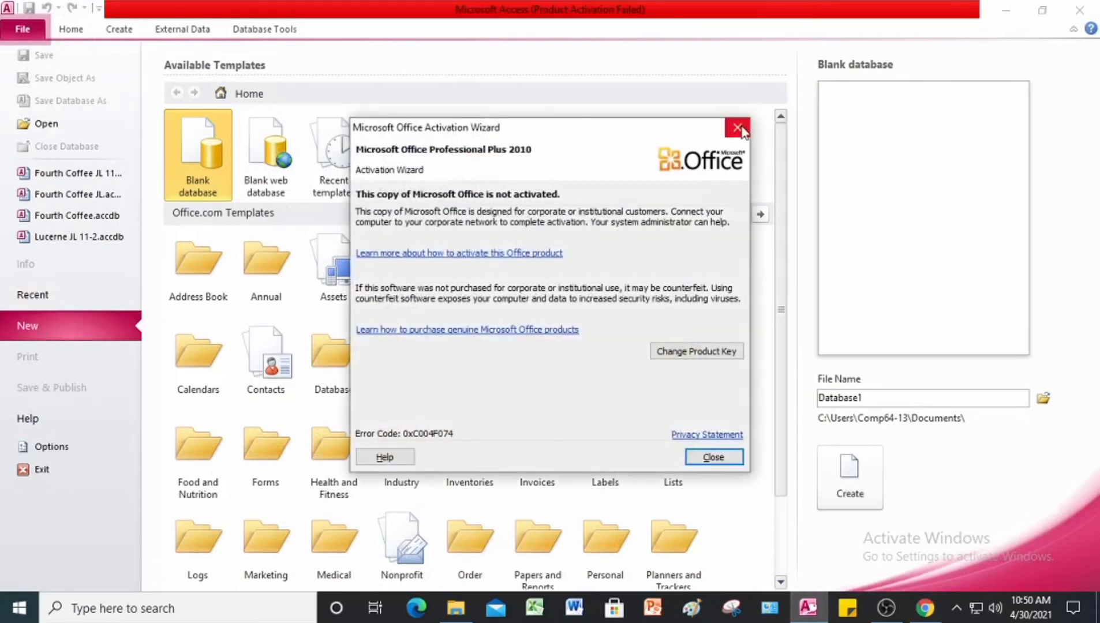
{"action": "left_click", "coordinate": [741, 129]}
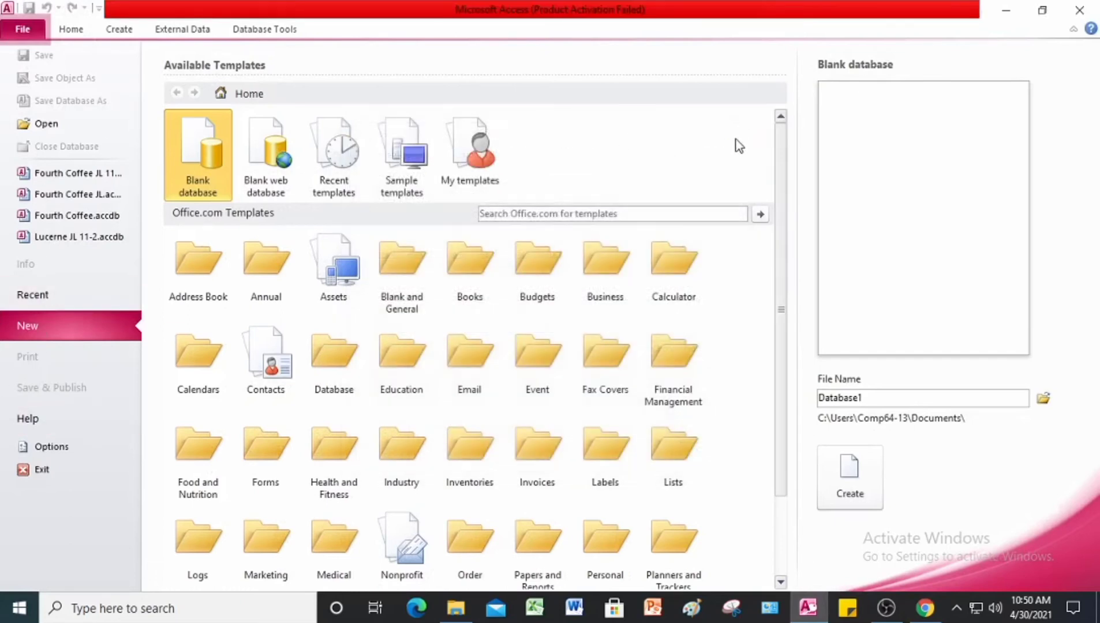
- Open the Wingtip database from the Lesson 11 Advance Reports folder
{"action": "left_click", "coordinate": [45, 127]}
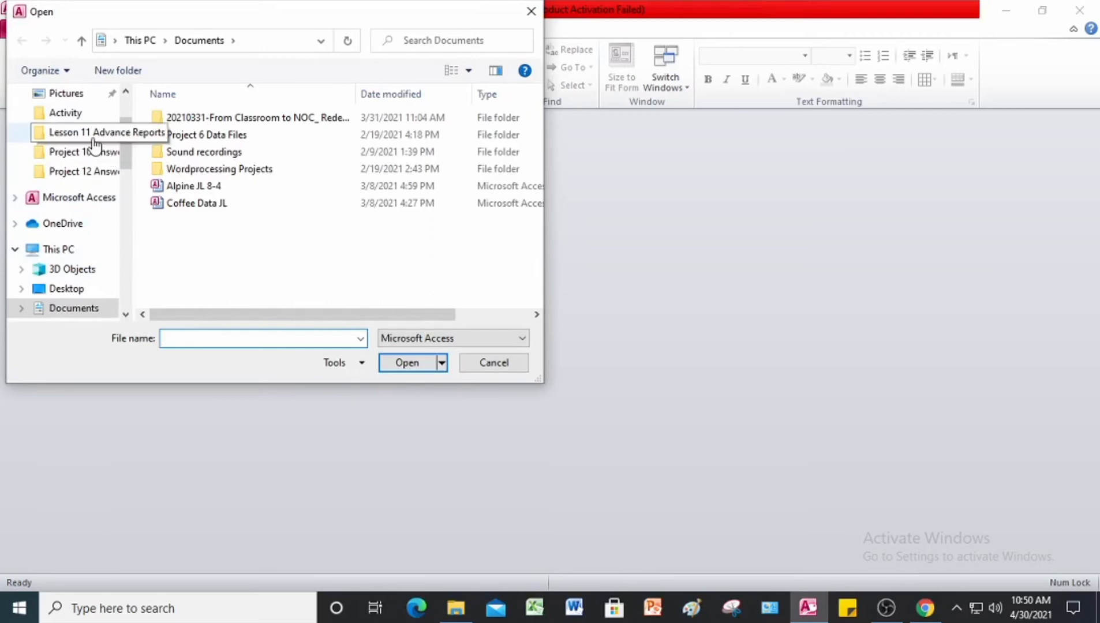
{"action": "left_click", "coordinate": [93, 136]}
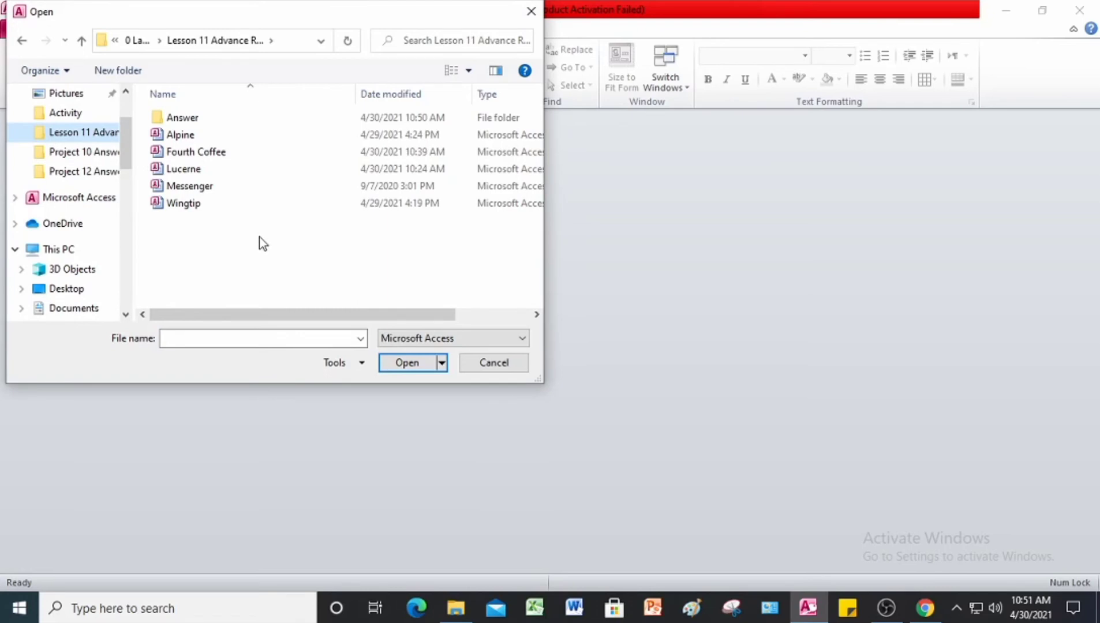
{"action": "left_click", "coordinate": [184, 209]}
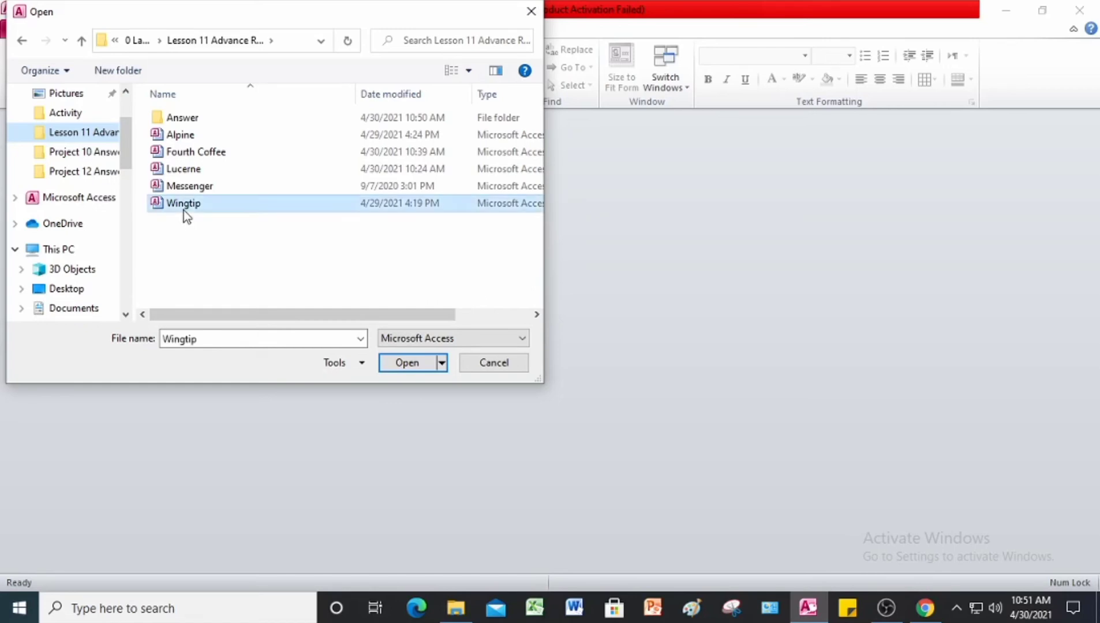
{"action": "left_click", "coordinate": [410, 365]}
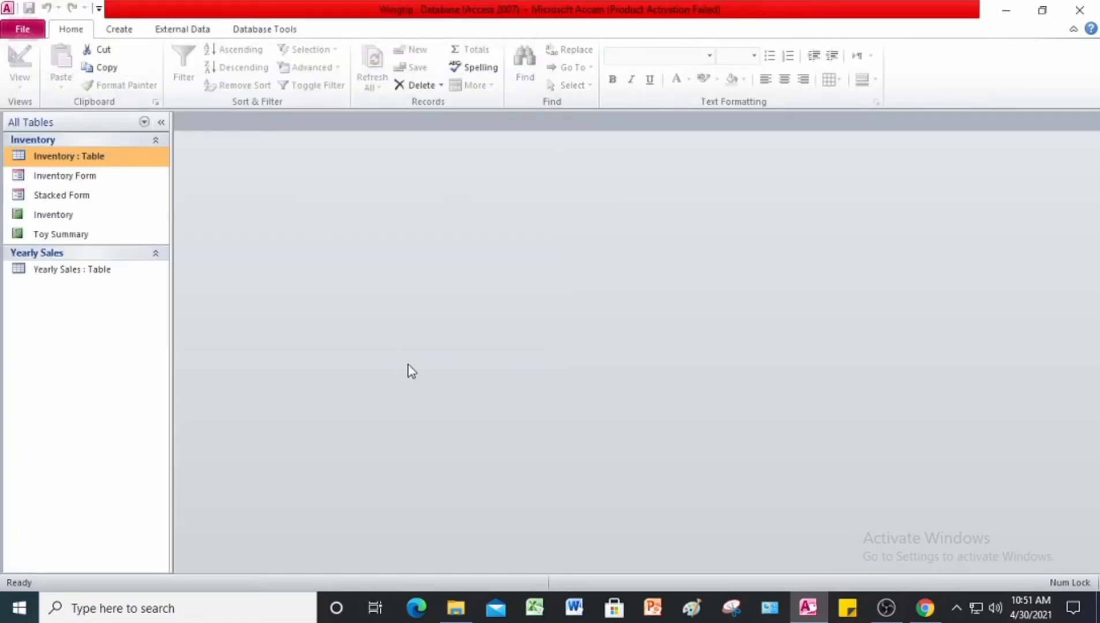
- Save a copy of the database in the Answer folder as Wingtip JL and enable its content
{"action": "left_click", "coordinate": [23, 30]}
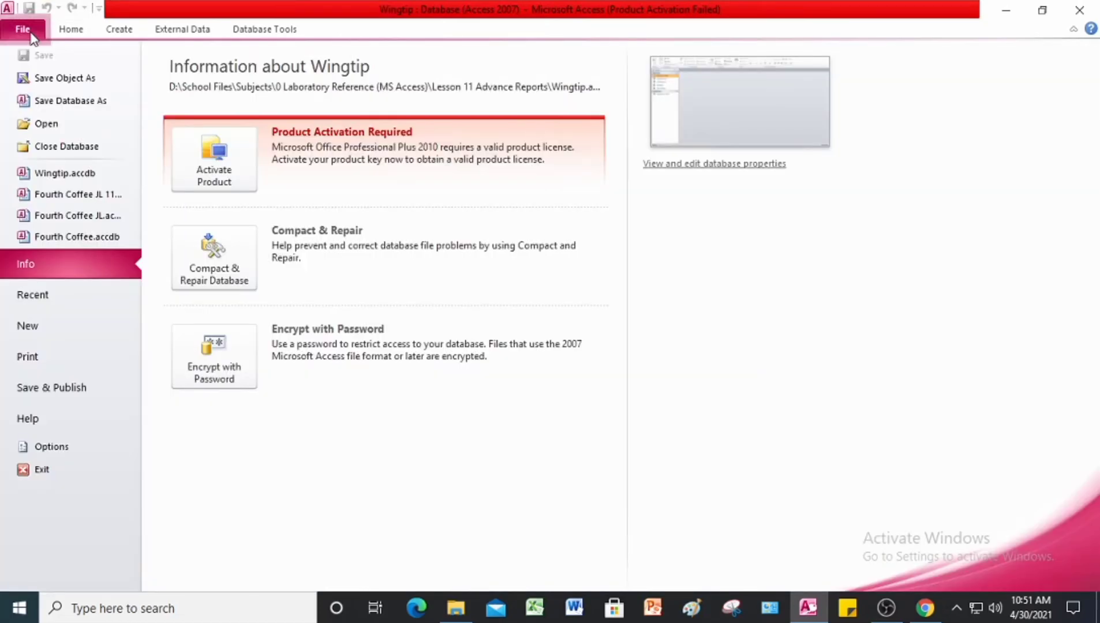
{"action": "left_click", "coordinate": [63, 103]}
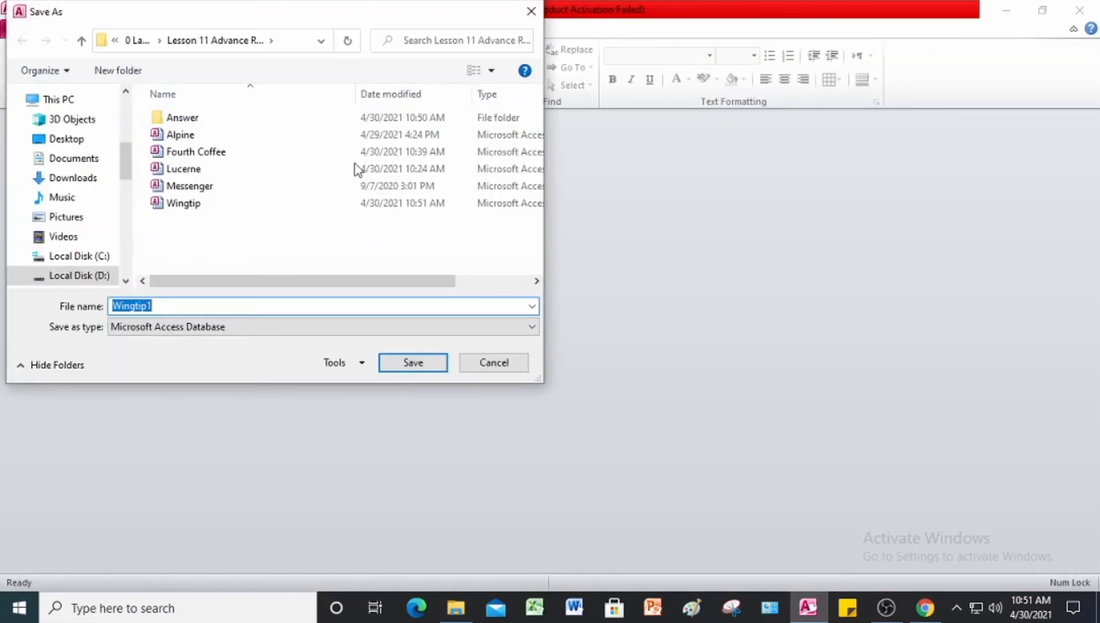
{"action": "double_click", "coordinate": [180, 119]}
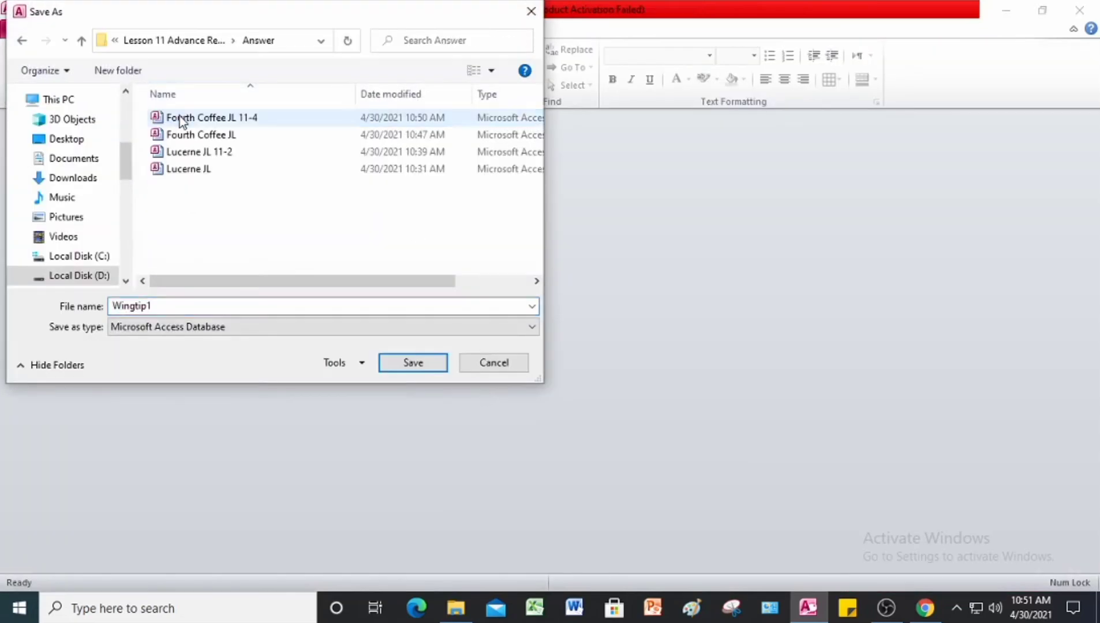
{"action": "left_click", "coordinate": [197, 311]}
{"action": "key", "text": "BackSpace"}
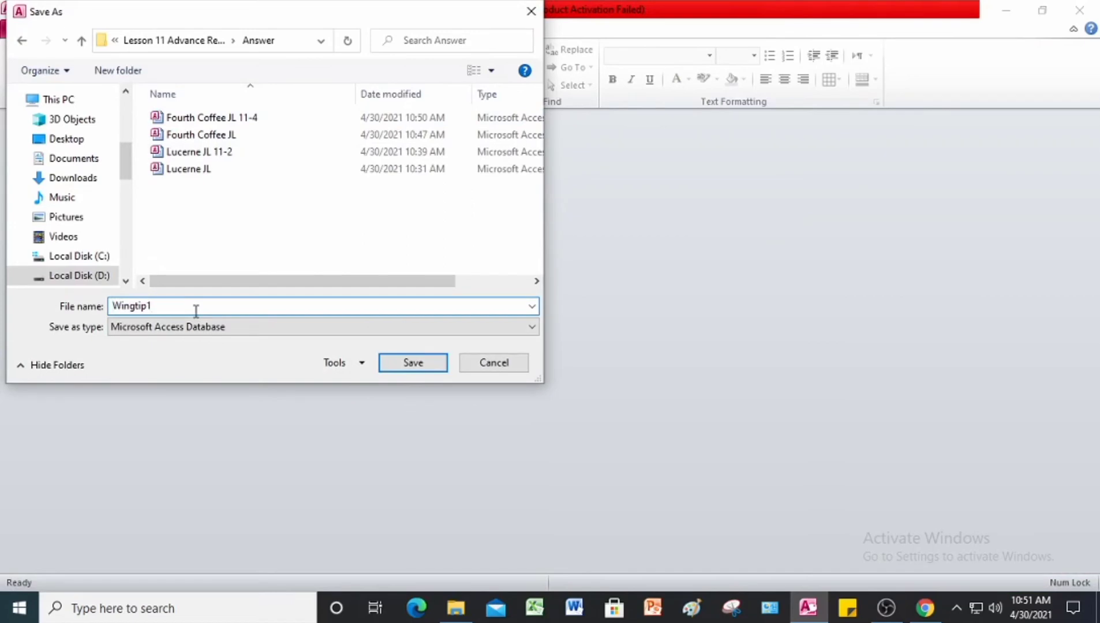
{"action": "type", "text": "JL"}
{"action": "left_click", "coordinate": [427, 364]}
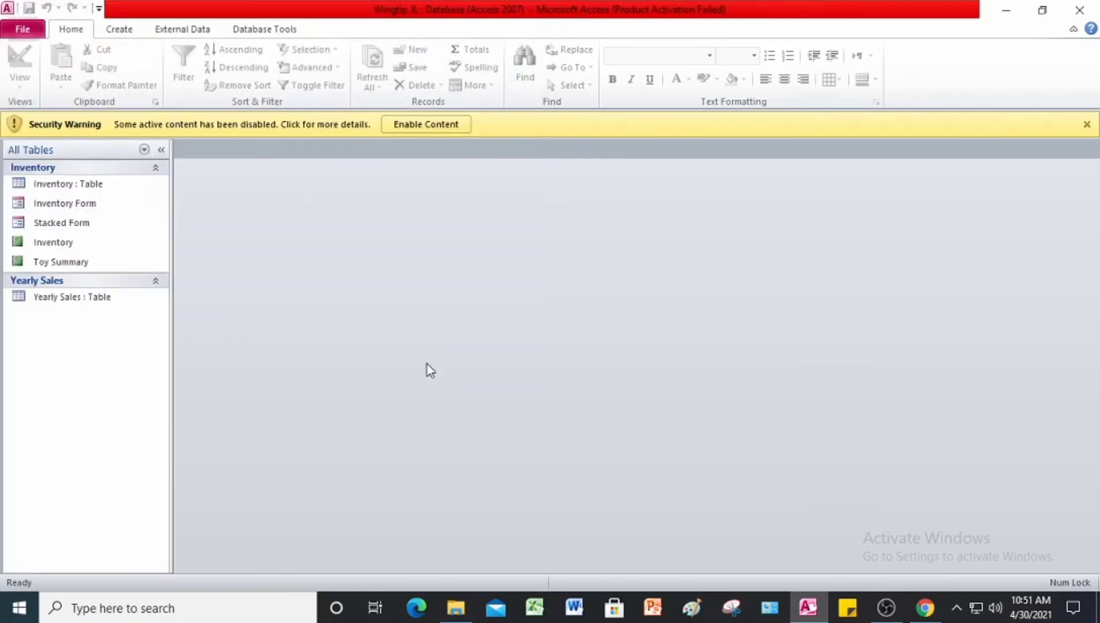
{"action": "left_click", "coordinate": [438, 131]}
{"action": "left_click", "coordinate": [884, 608]}
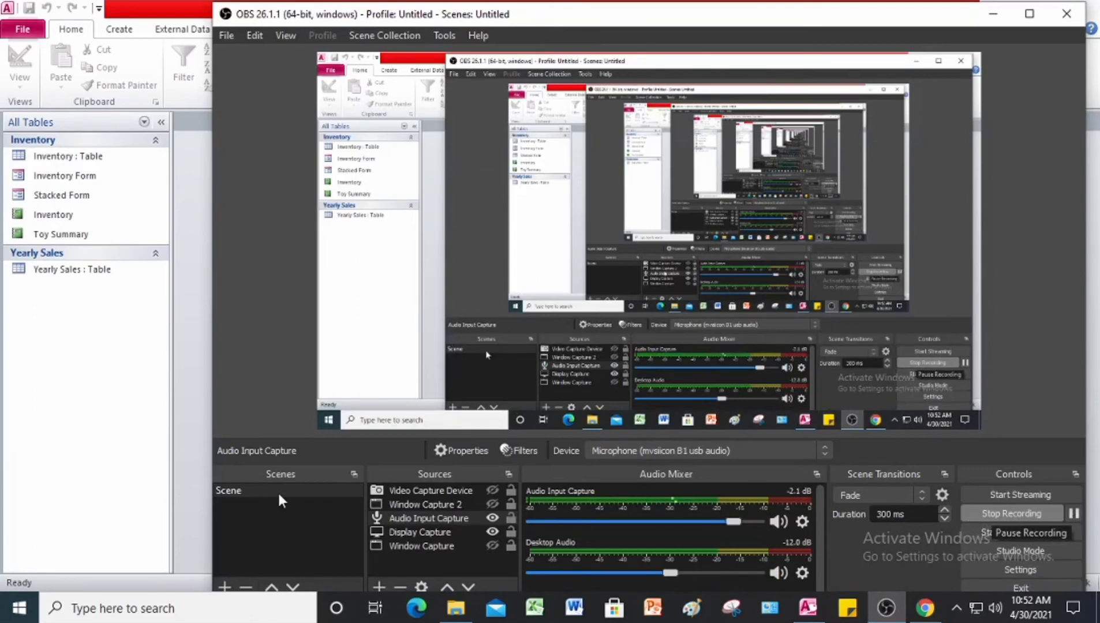
{"action": "left_click", "coordinate": [199, 452]}
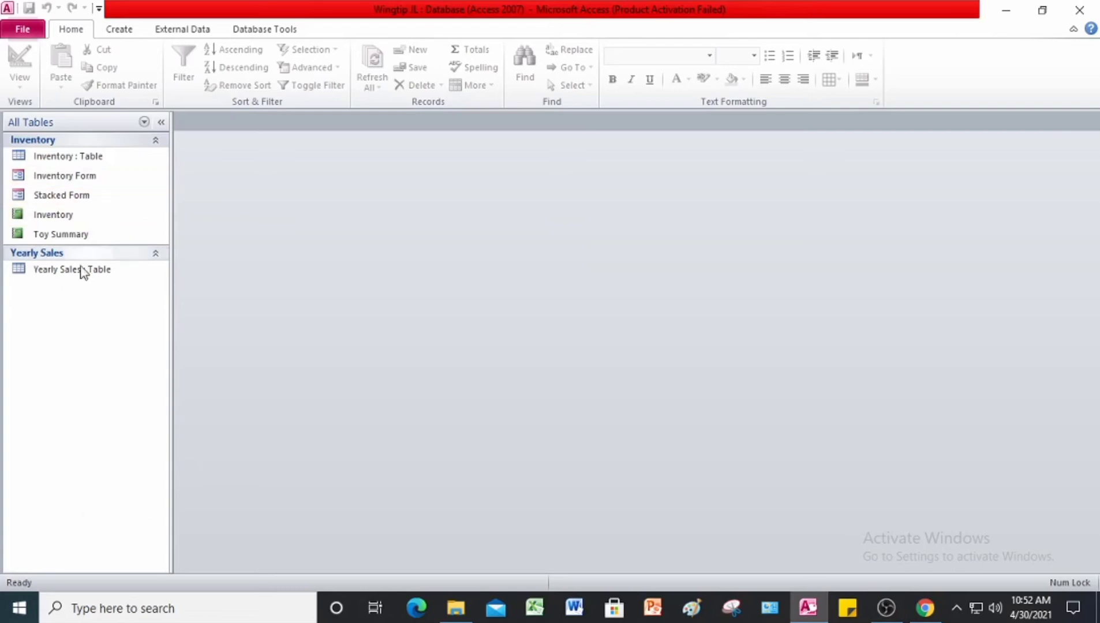
- Open the Inventory report and switch it to Layout View
{"action": "double_click", "coordinate": [66, 215]}
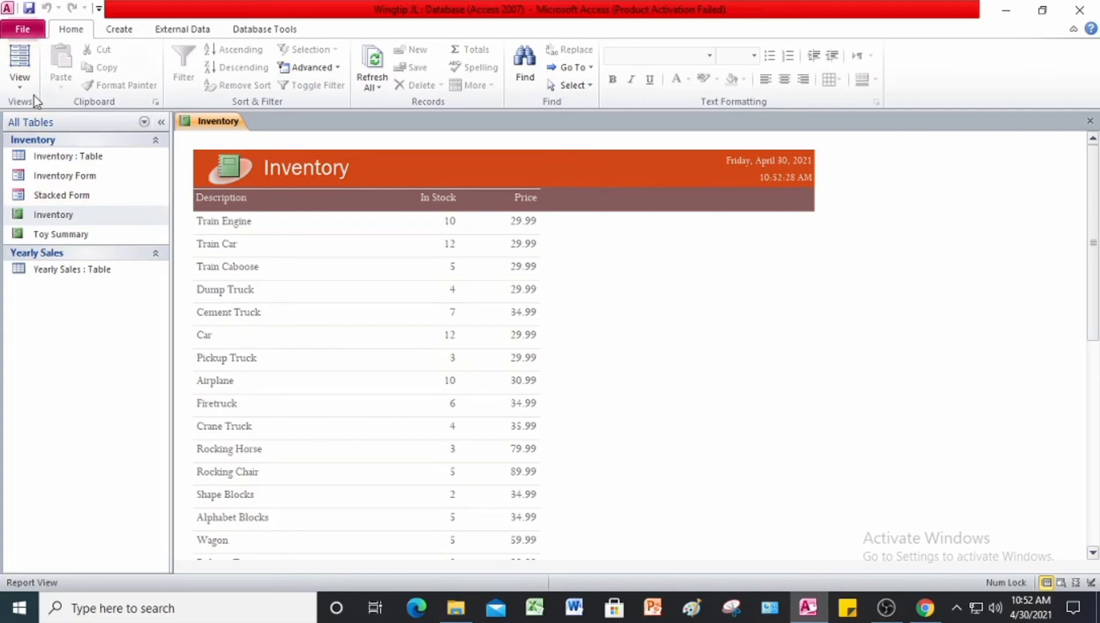
{"action": "left_click", "coordinate": [17, 87]}
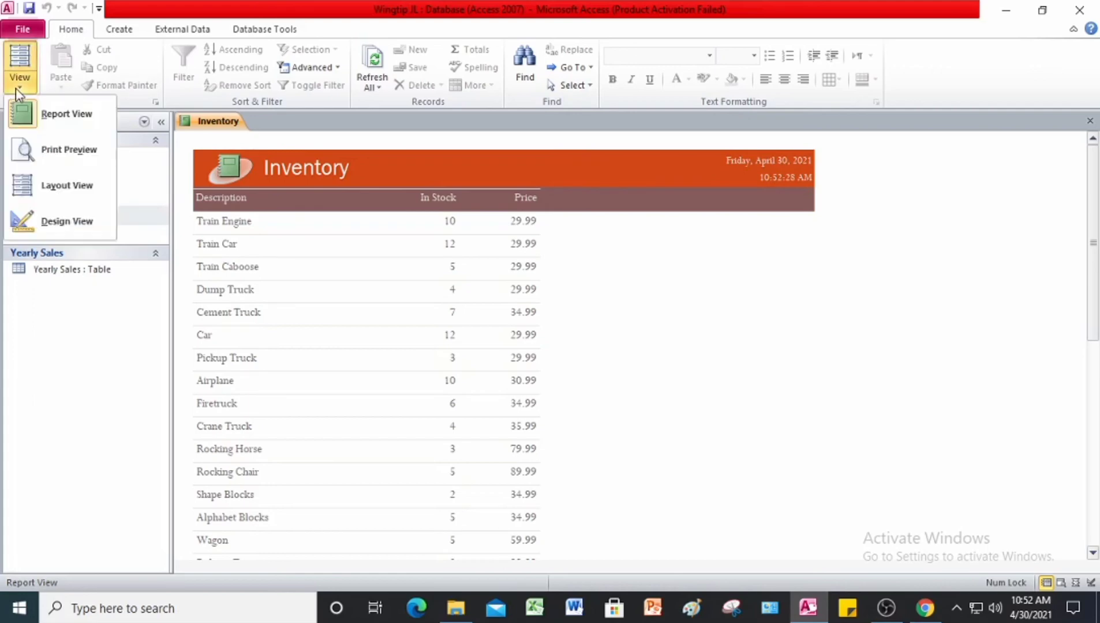
{"action": "left_click", "coordinate": [83, 192]}
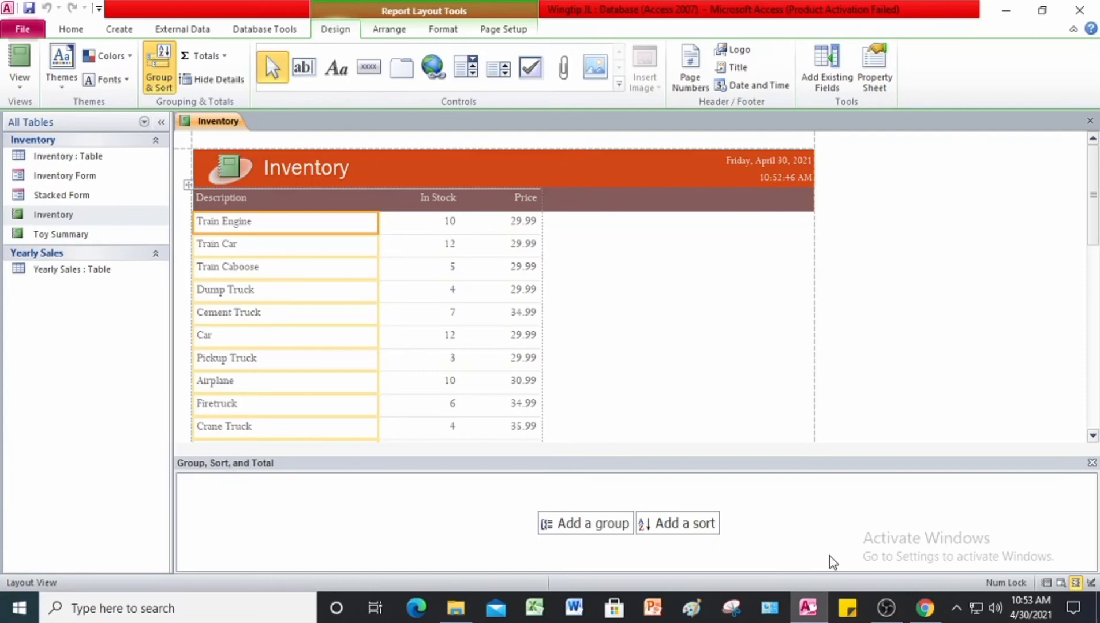
- Group the Inventory report on the In Stock field and sort the Description column from A to Z
{"action": "left_click", "coordinate": [584, 525]}
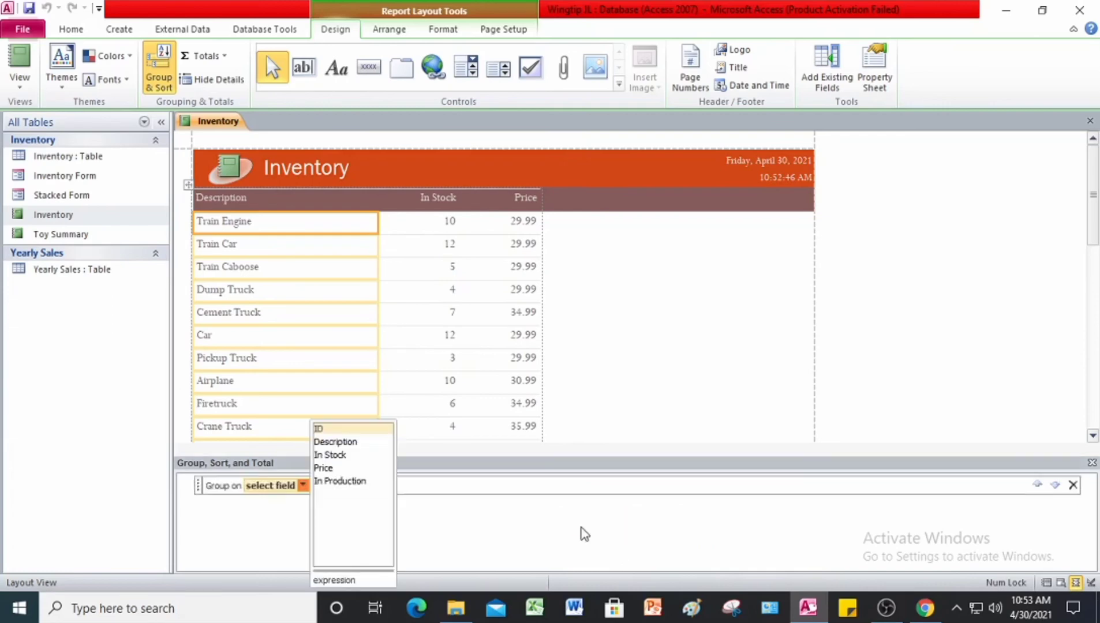
{"action": "left_click", "coordinate": [328, 455]}
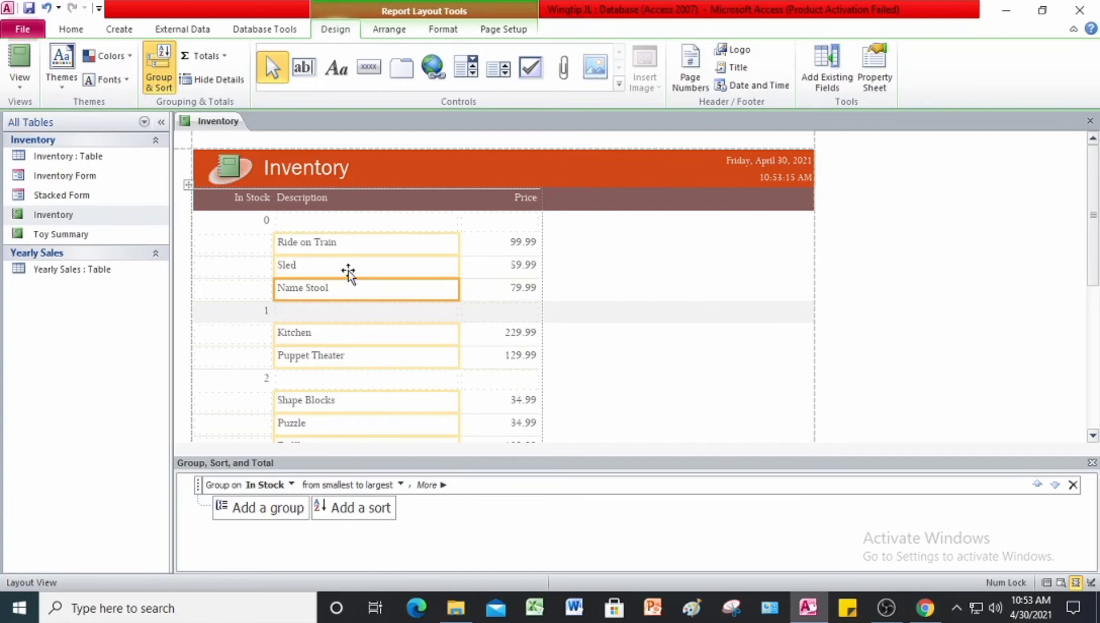
{"action": "left_click", "coordinate": [315, 196]}
{"action": "left_click", "coordinate": [315, 196]}
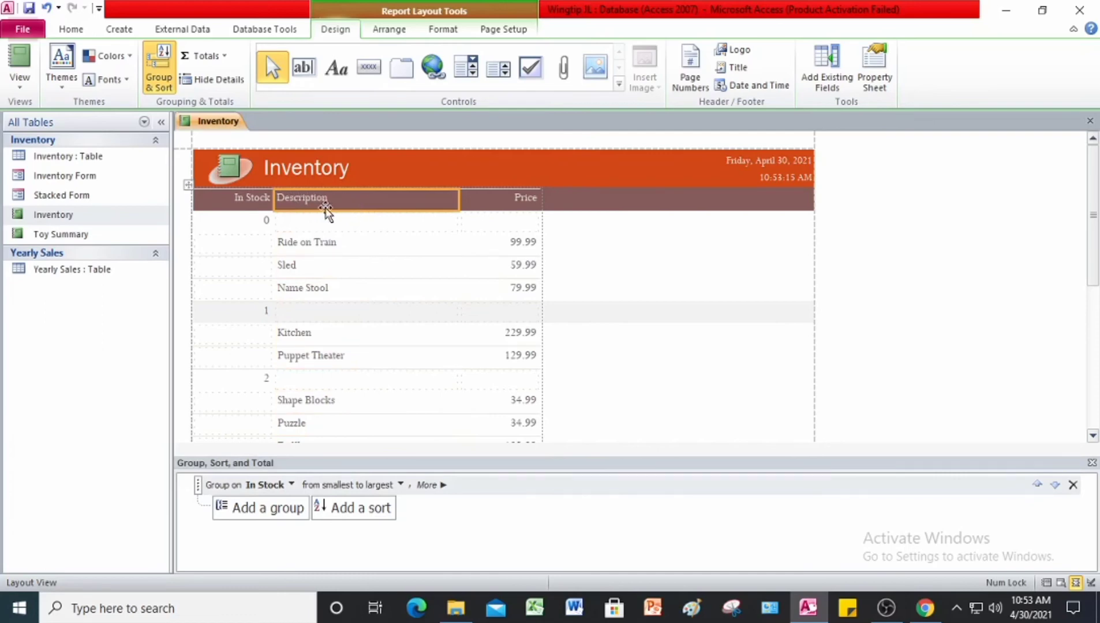
{"action": "right_click", "coordinate": [324, 213]}
{"action": "mouse_move", "coordinate": [394, 167]}
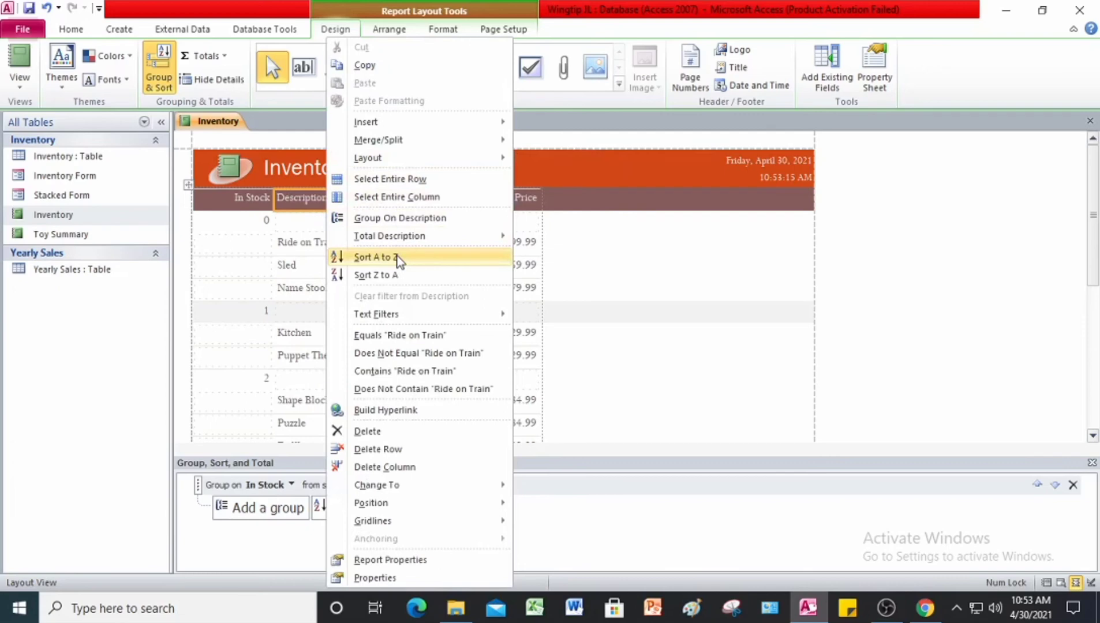
{"action": "left_click", "coordinate": [398, 260]}
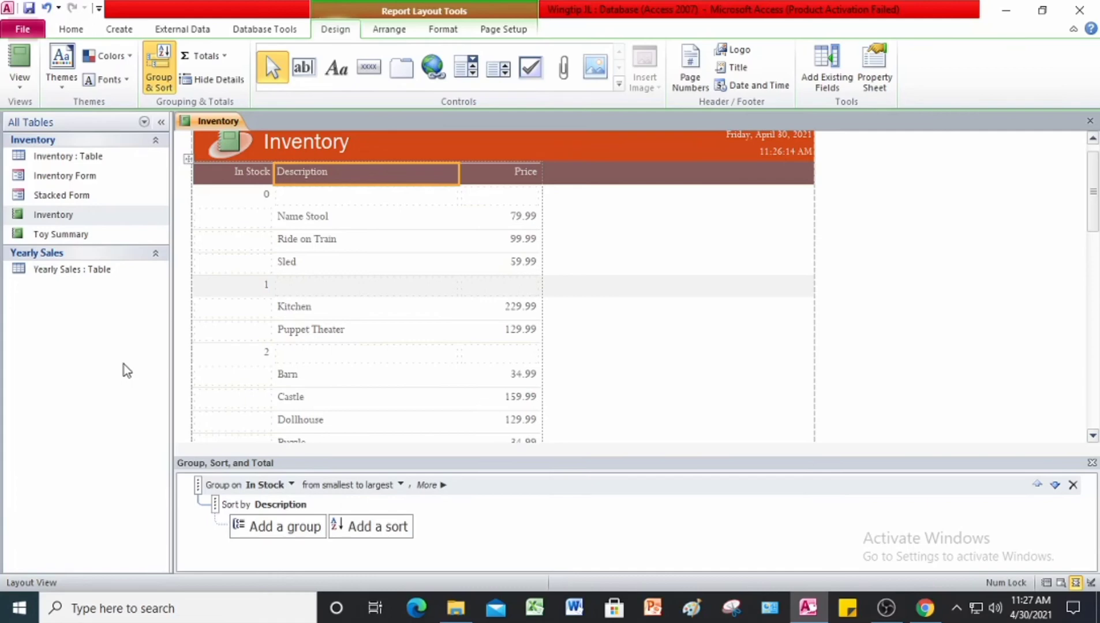
- Add a Sum total to the Price column and review the group totals and the grand total at the report's end
{"action": "left_click", "coordinate": [526, 175]}
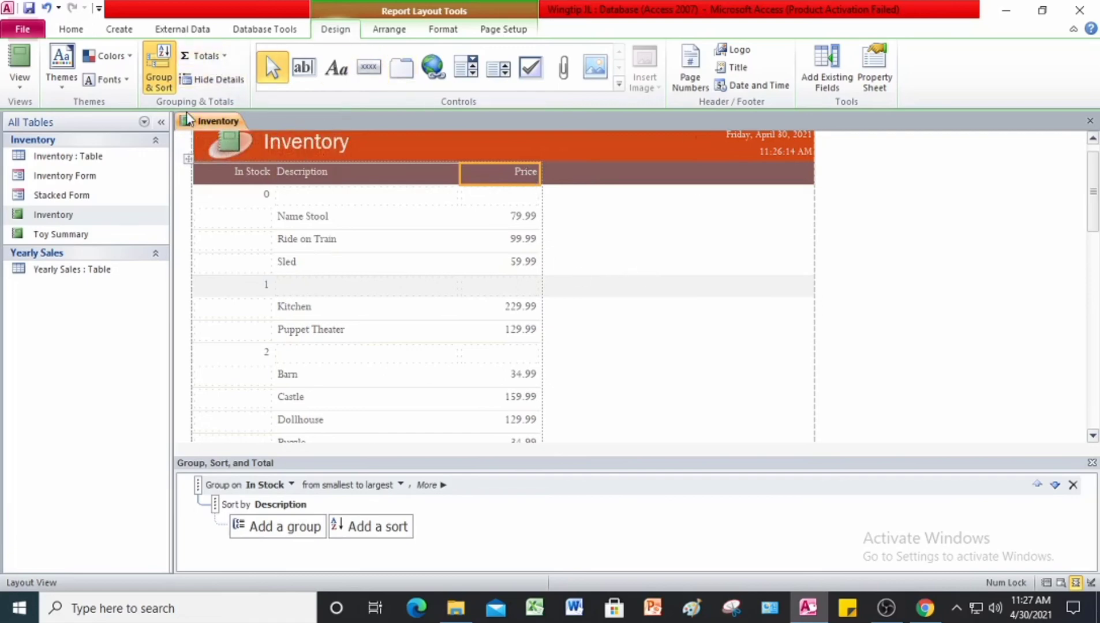
{"action": "left_click", "coordinate": [220, 60]}
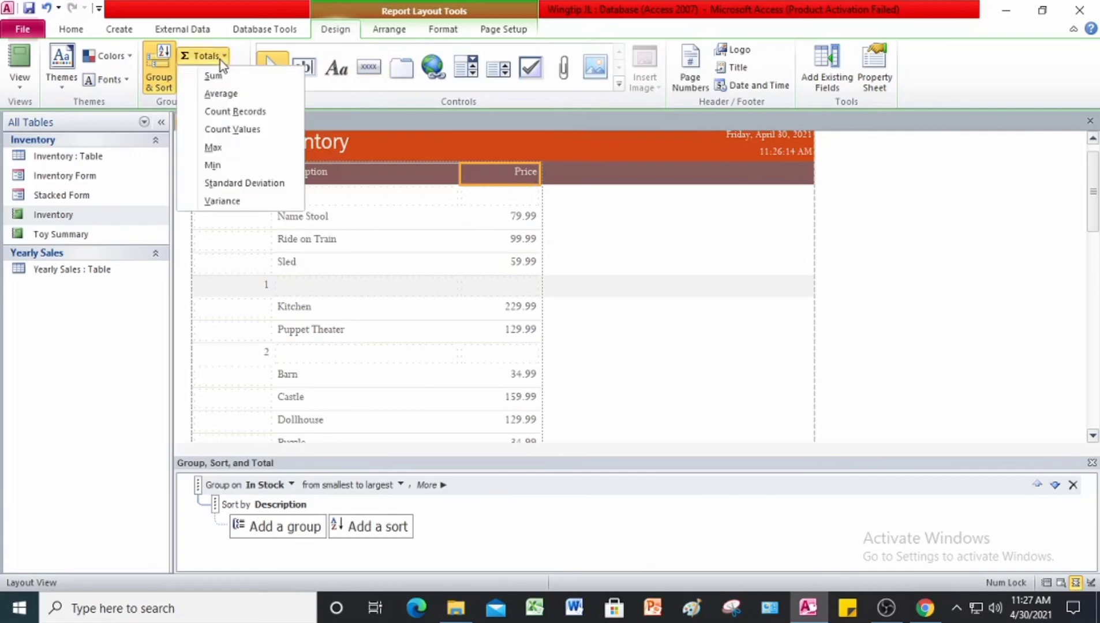
{"action": "left_click", "coordinate": [239, 78]}
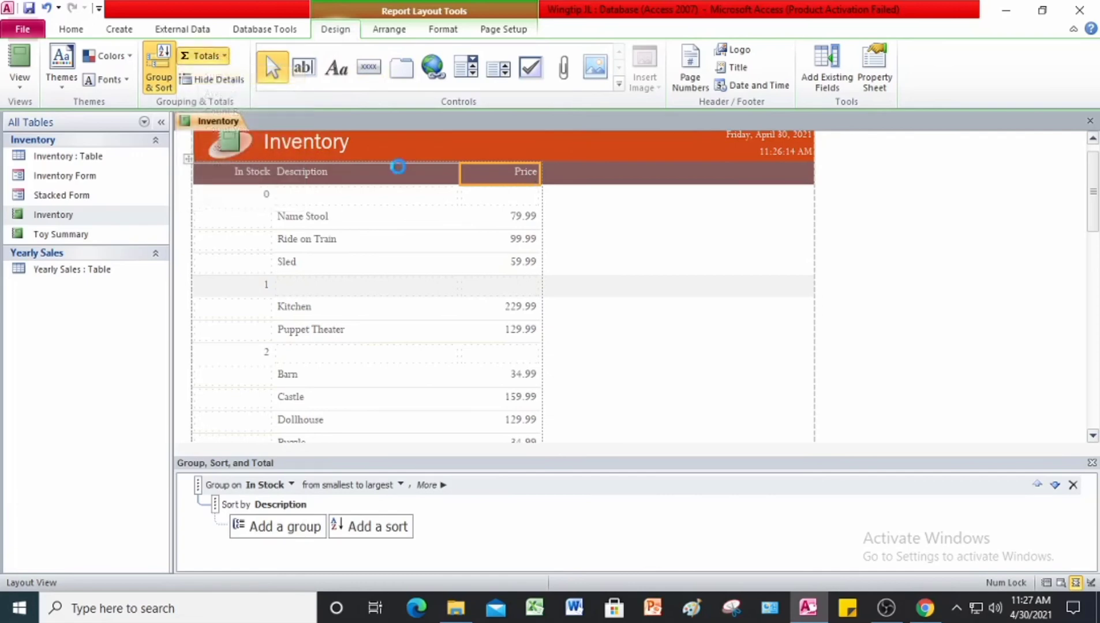
{"action": "scroll", "coordinate": [494, 228], "scroll_direction": "down", "scroll_amount": 10}
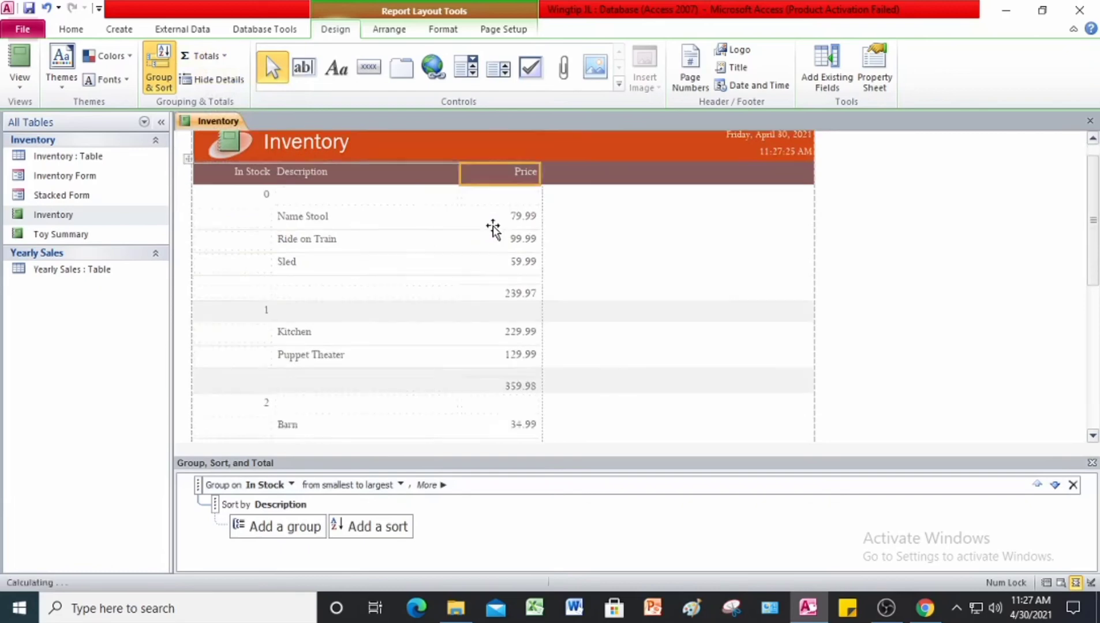
{"action": "scroll", "coordinate": [493, 227], "scroll_direction": "down", "scroll_amount": 3}
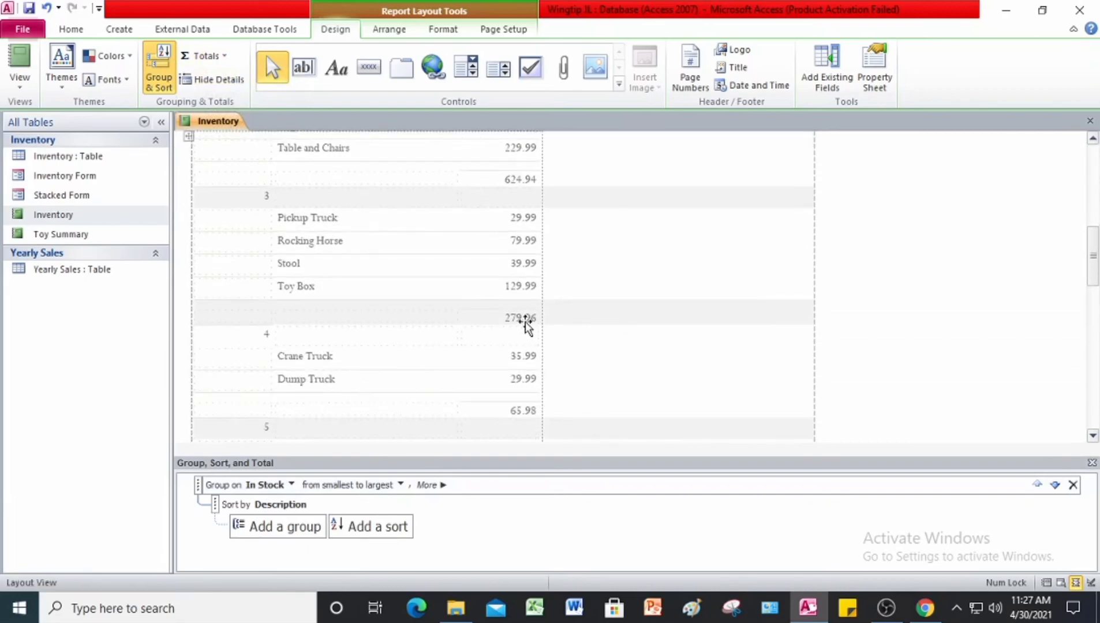
{"action": "scroll", "coordinate": [526, 323], "scroll_direction": "down", "scroll_amount": 4}
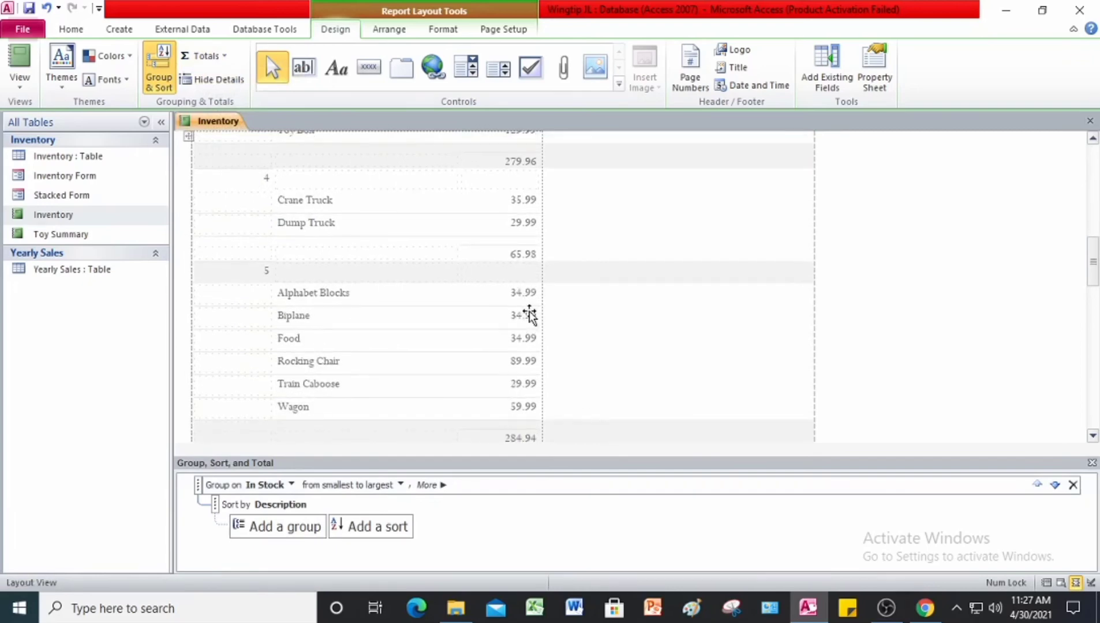
{"action": "scroll", "coordinate": [529, 315], "scroll_direction": "down", "scroll_amount": 3}
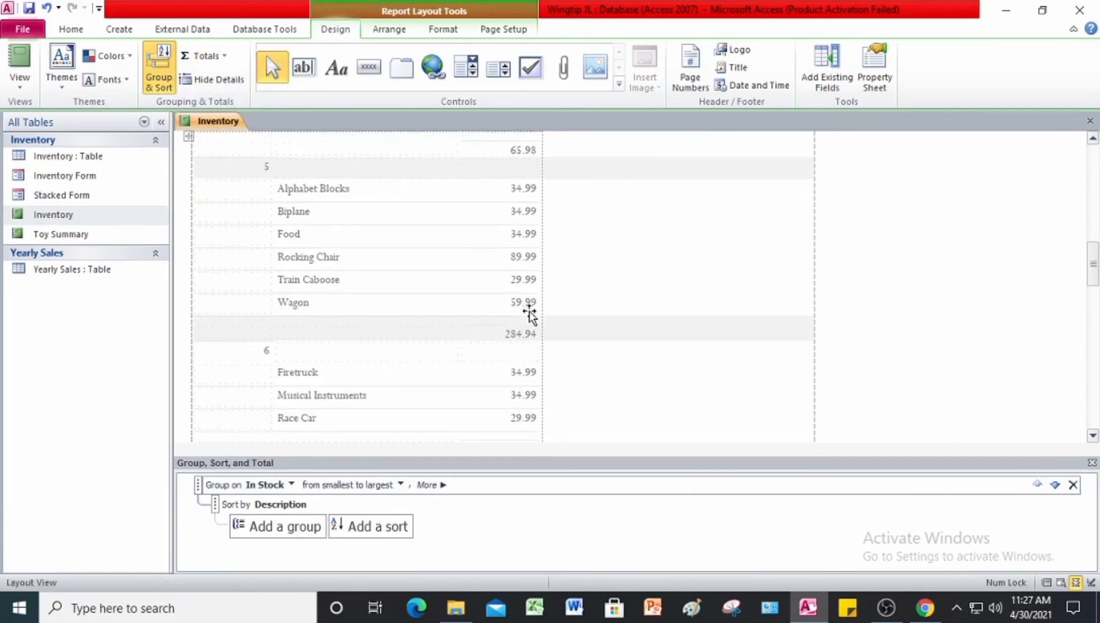
{"action": "scroll", "coordinate": [530, 315], "scroll_direction": "down", "scroll_amount": 4}
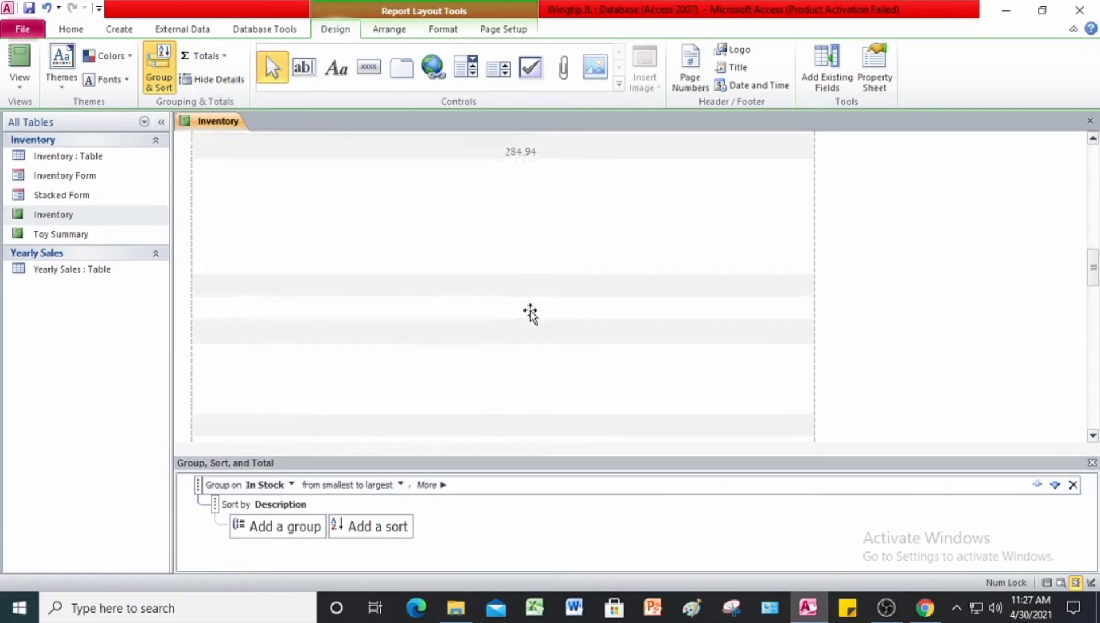
{"action": "scroll", "coordinate": [522, 330], "scroll_direction": "down", "scroll_amount": 5}
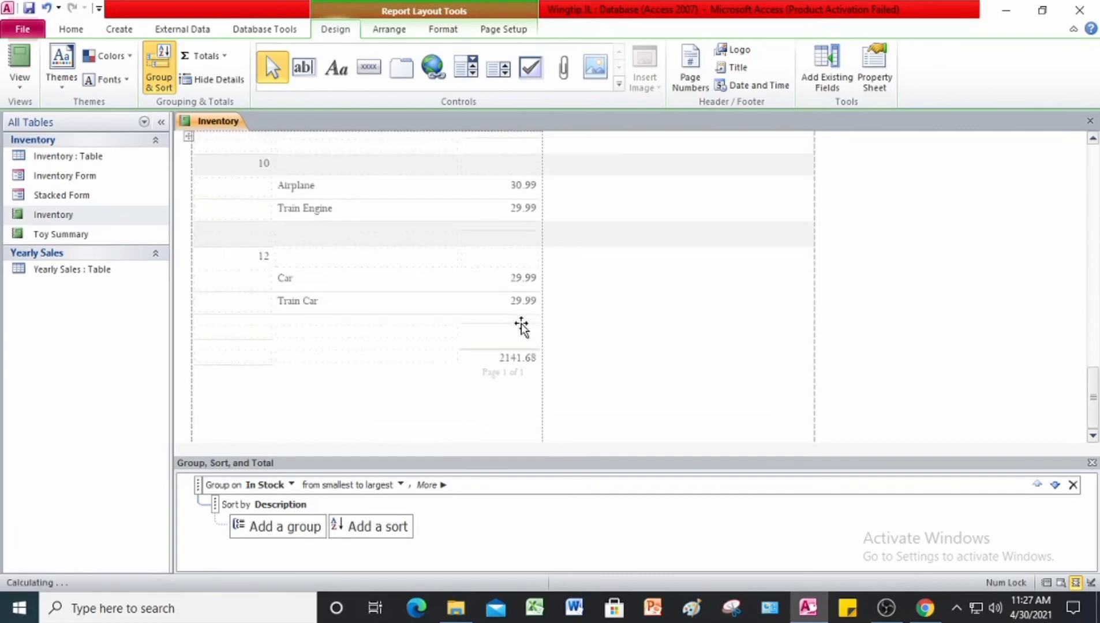
{"action": "left_click", "coordinate": [505, 359]}
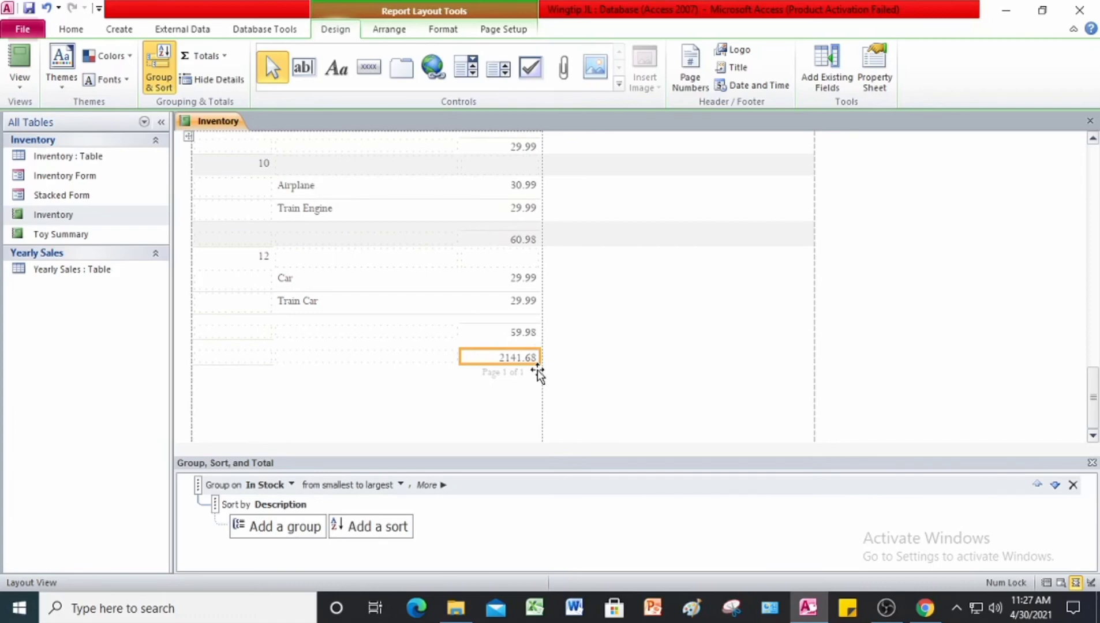
- Save and close the Inventory report, then close the database by exiting Access
{"action": "right_click", "coordinate": [221, 123]}
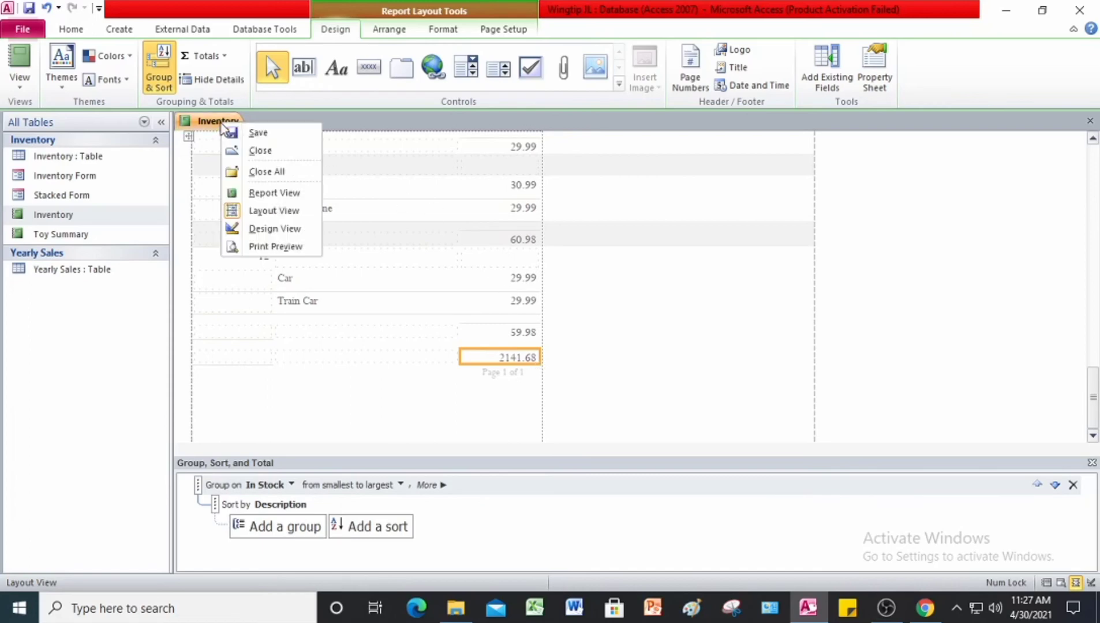
{"action": "left_click", "coordinate": [259, 134]}
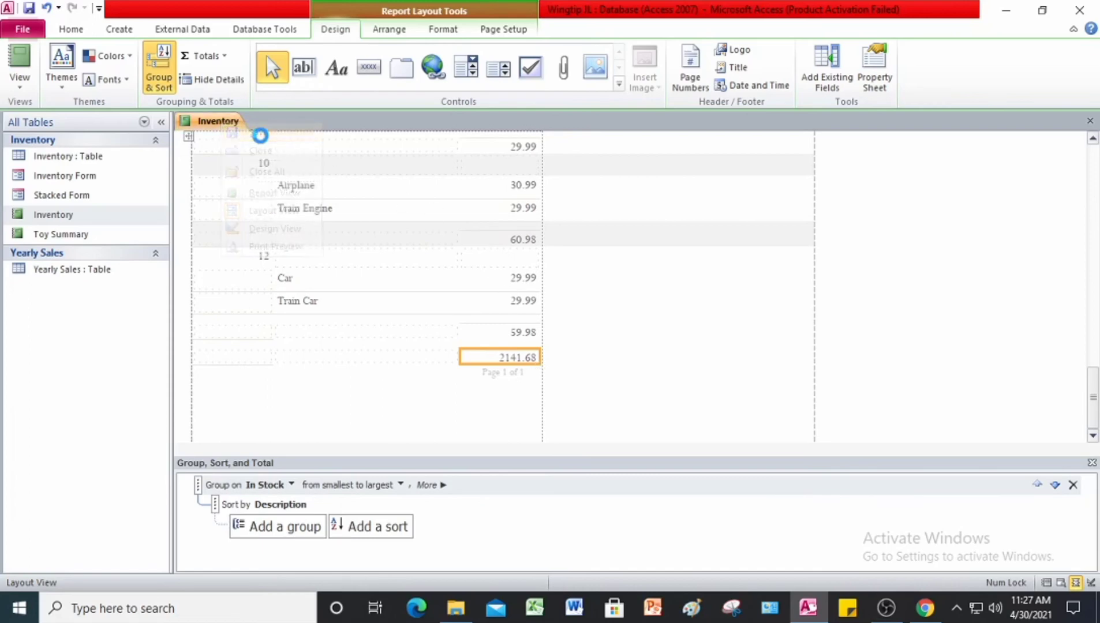
{"action": "right_click", "coordinate": [220, 120]}
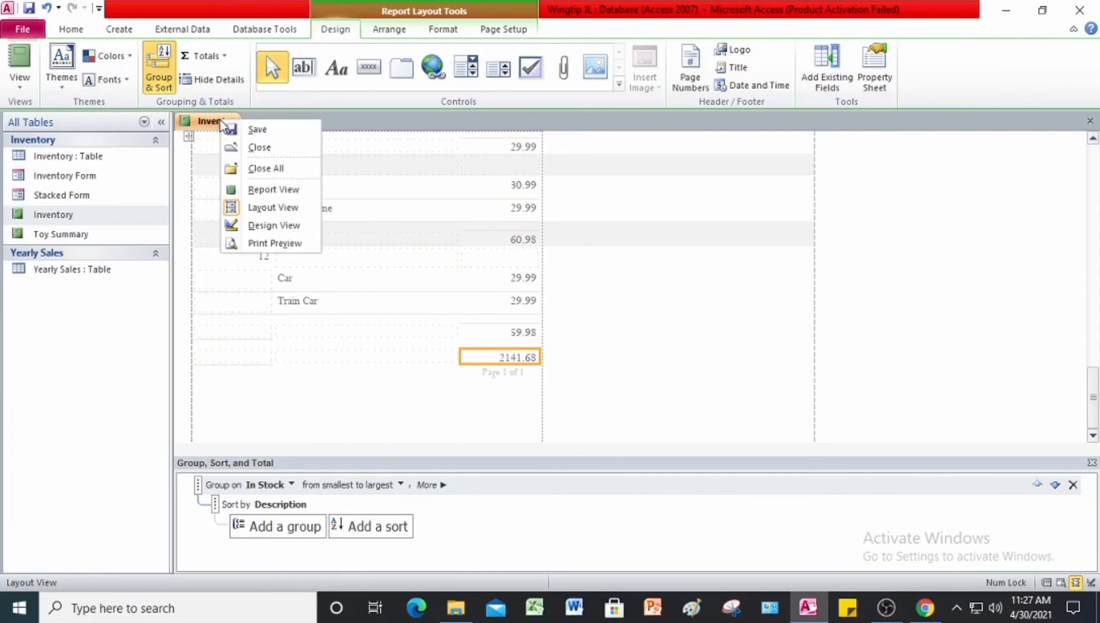
{"action": "left_click", "coordinate": [260, 148]}
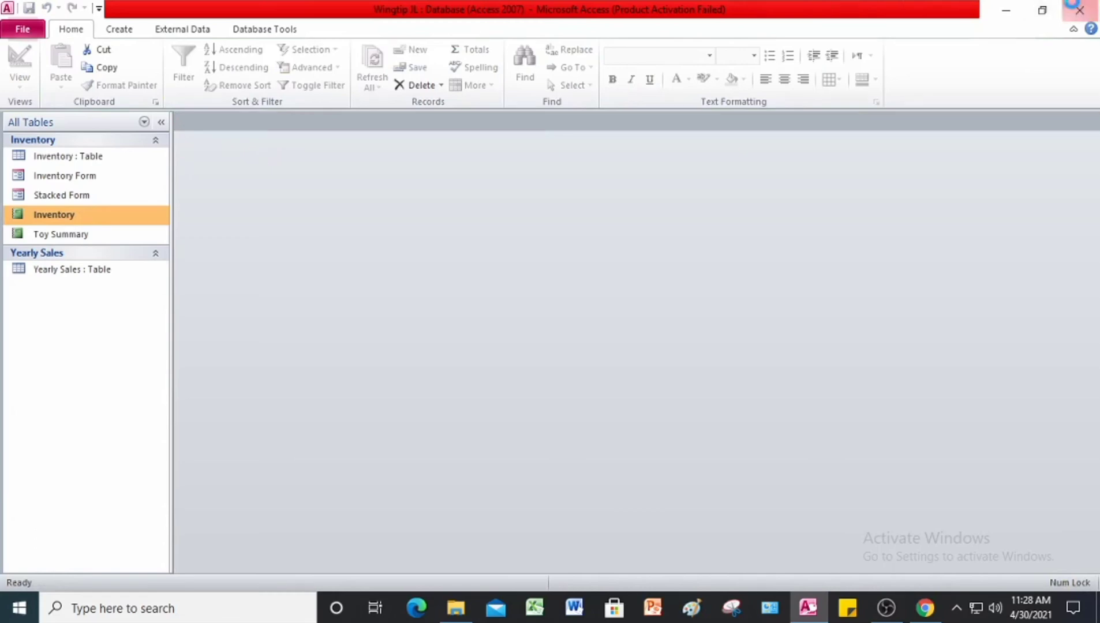
{"action": "left_click", "coordinate": [1078, 9]}
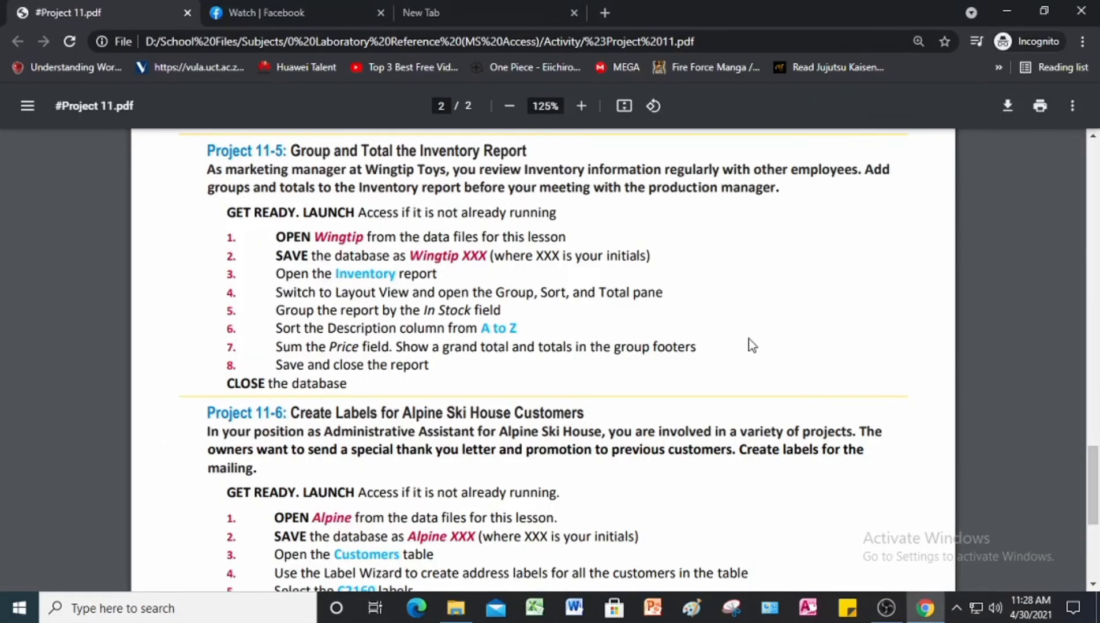
- Read the Project 11-6 label instructions in the PDF and relaunch Access
{"action": "scroll", "coordinate": [751, 345], "scroll_direction": "up", "scroll_amount": 3}
{"action": "scroll", "coordinate": [752, 345], "scroll_direction": "down", "scroll_amount": 2}
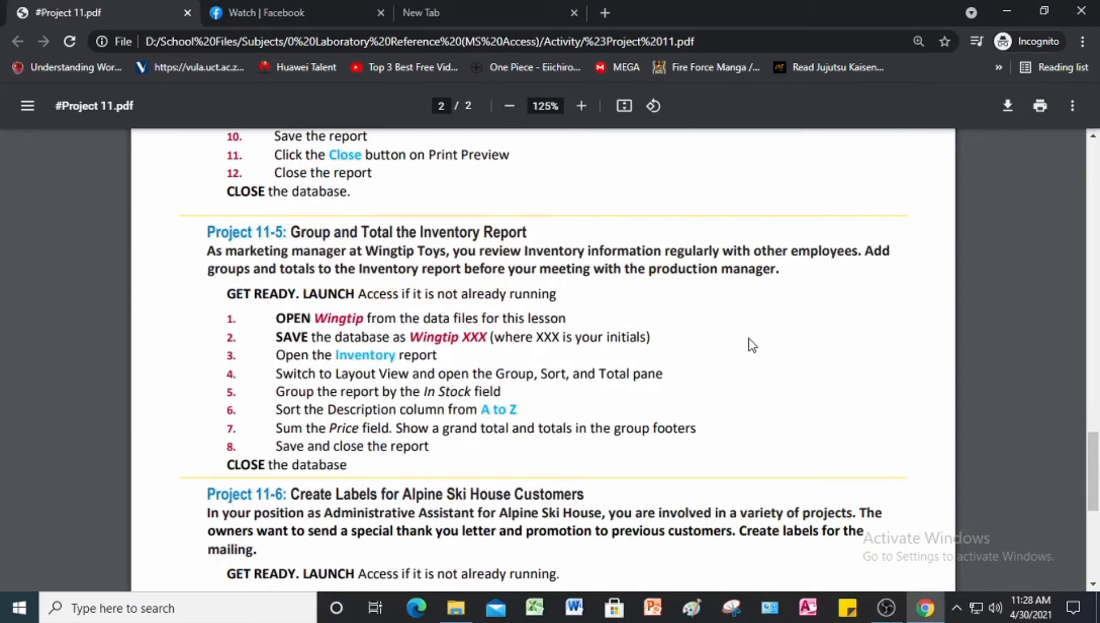
{"action": "scroll", "coordinate": [752, 345], "scroll_direction": "down", "scroll_amount": 6}
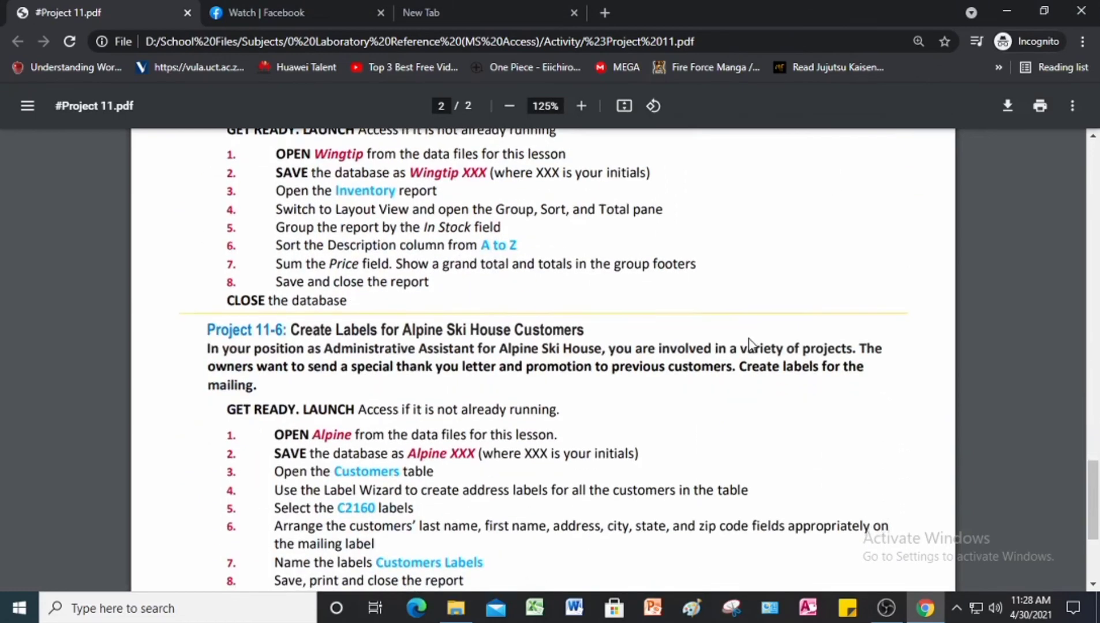
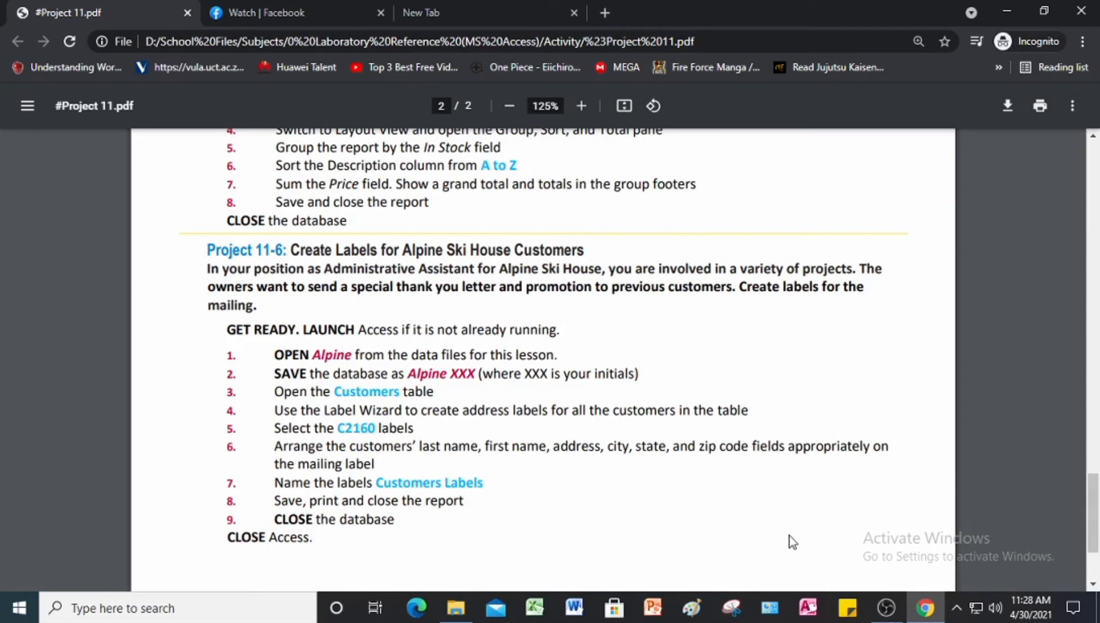
{"action": "left_click", "coordinate": [802, 610]}
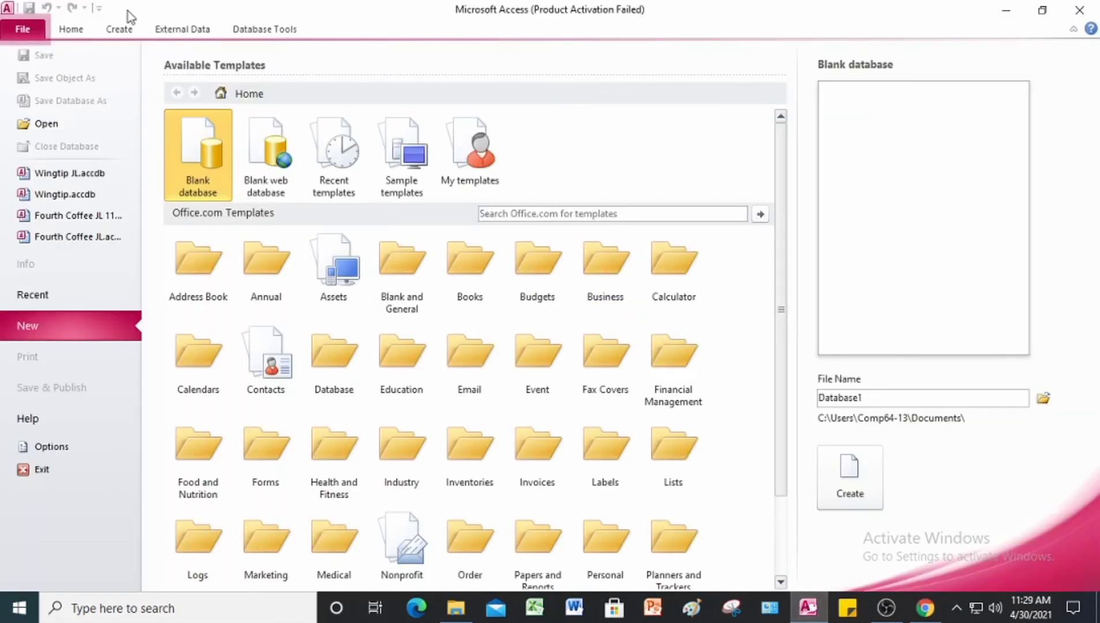
- Open the Alpine database from the Lesson 11 Advance Reports folder and dismiss the activation wizard
{"action": "left_click", "coordinate": [43, 124]}
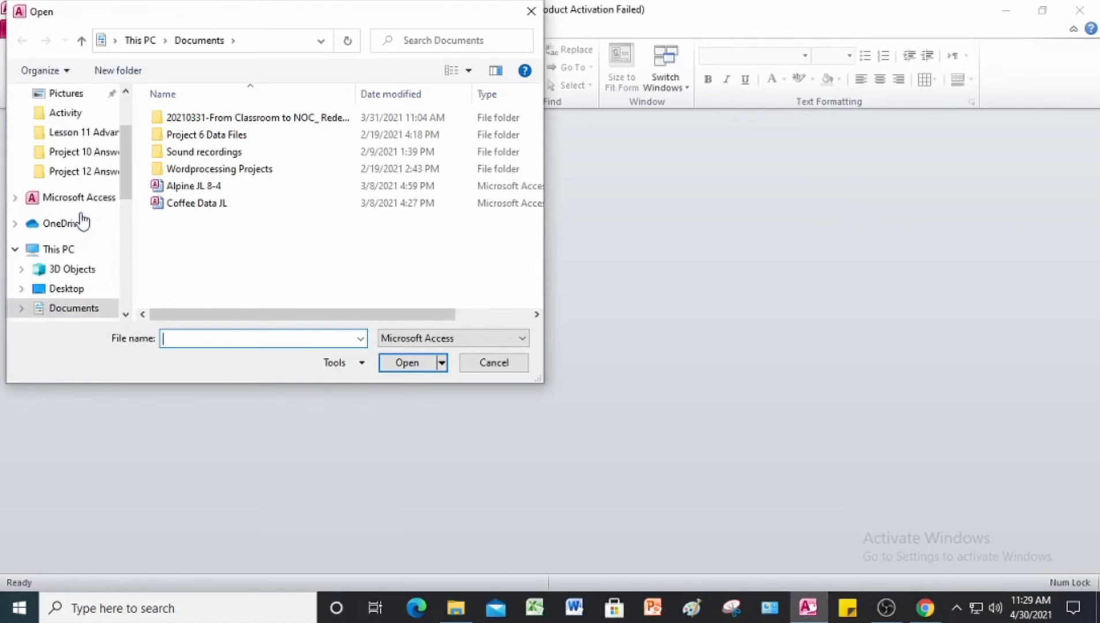
{"action": "left_click", "coordinate": [86, 134]}
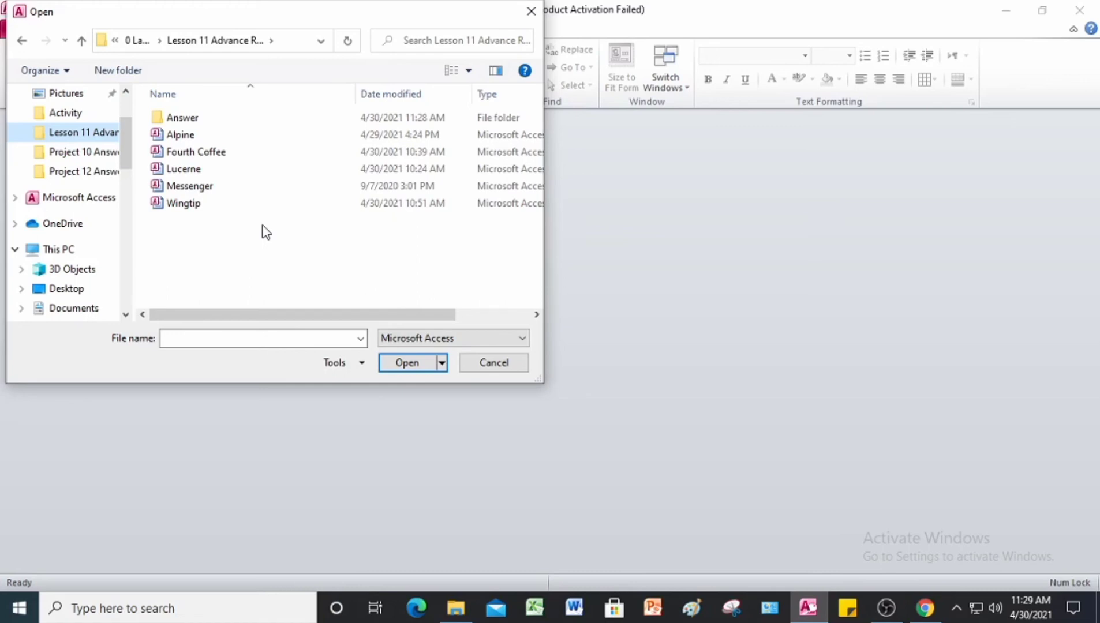
{"action": "left_click", "coordinate": [192, 138]}
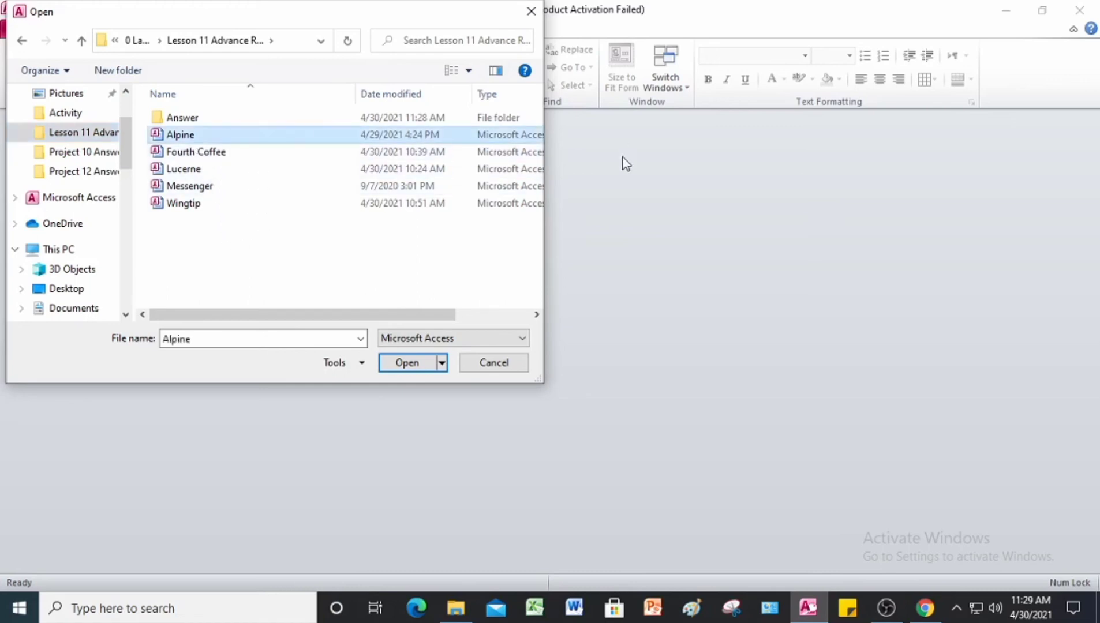
{"action": "left_click", "coordinate": [406, 363]}
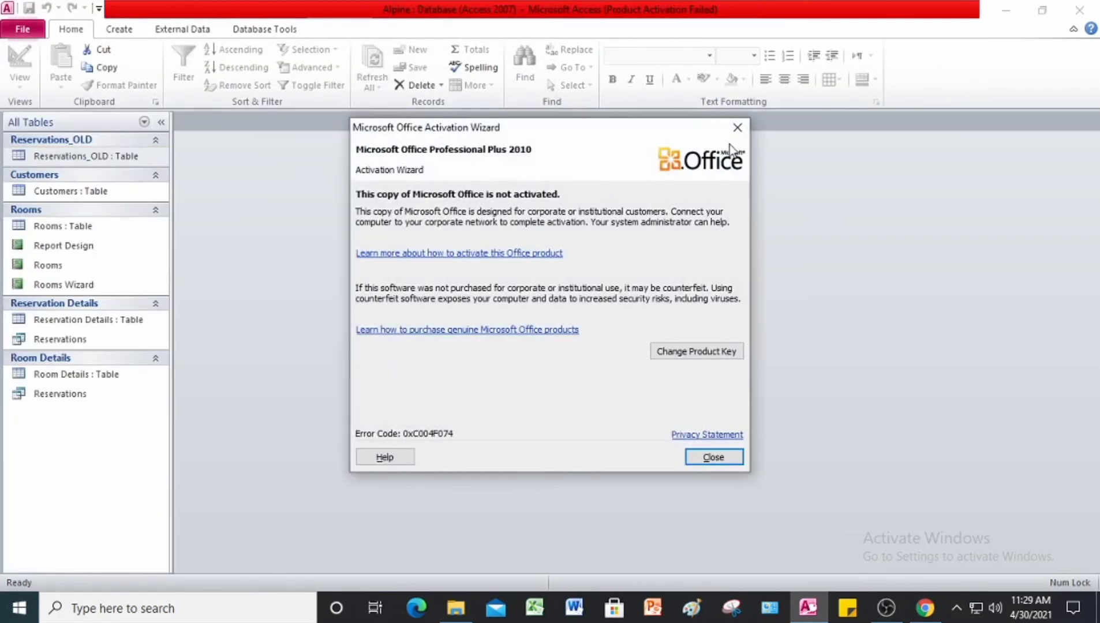
{"action": "left_click", "coordinate": [738, 127]}
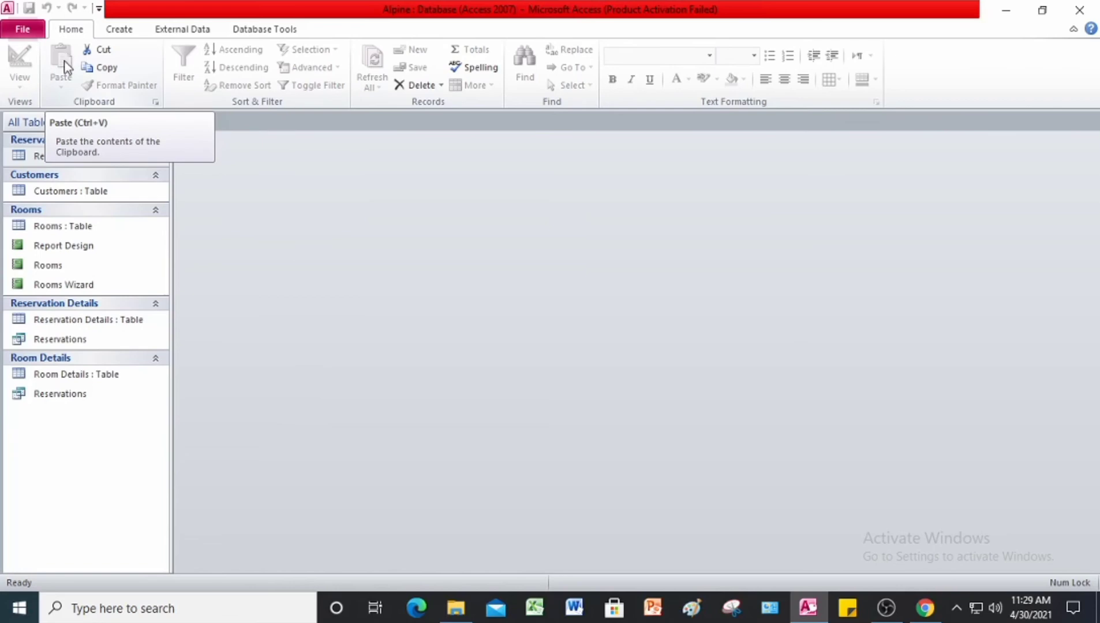
- Save a copy of the Alpine database in the Answer folder as Alpine JL and enable its content
{"action": "left_click", "coordinate": [22, 35]}
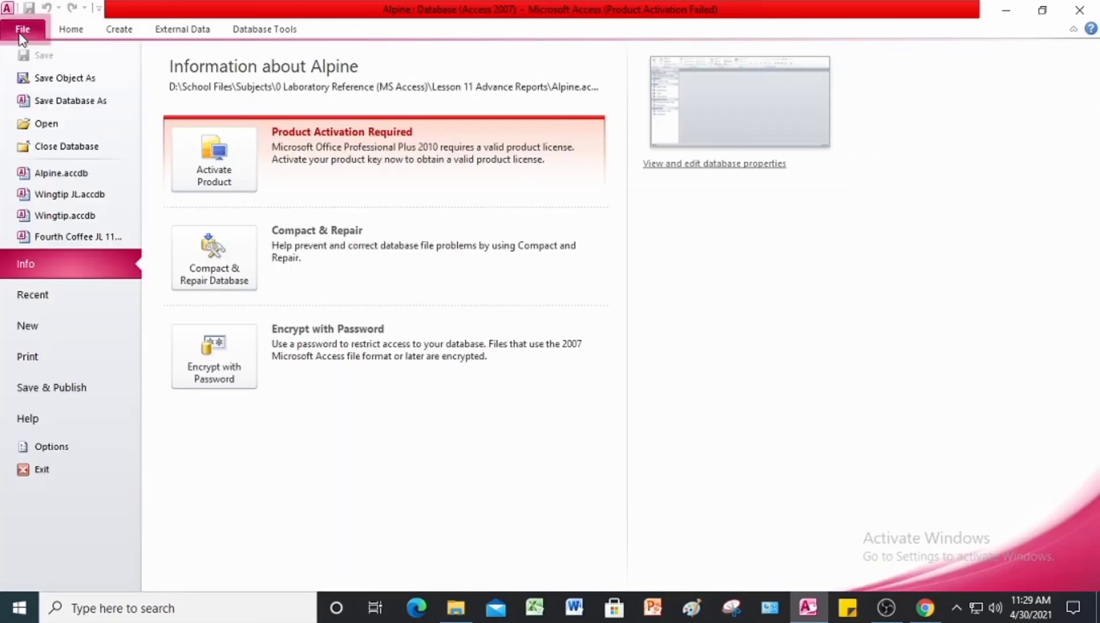
{"action": "left_click", "coordinate": [83, 103]}
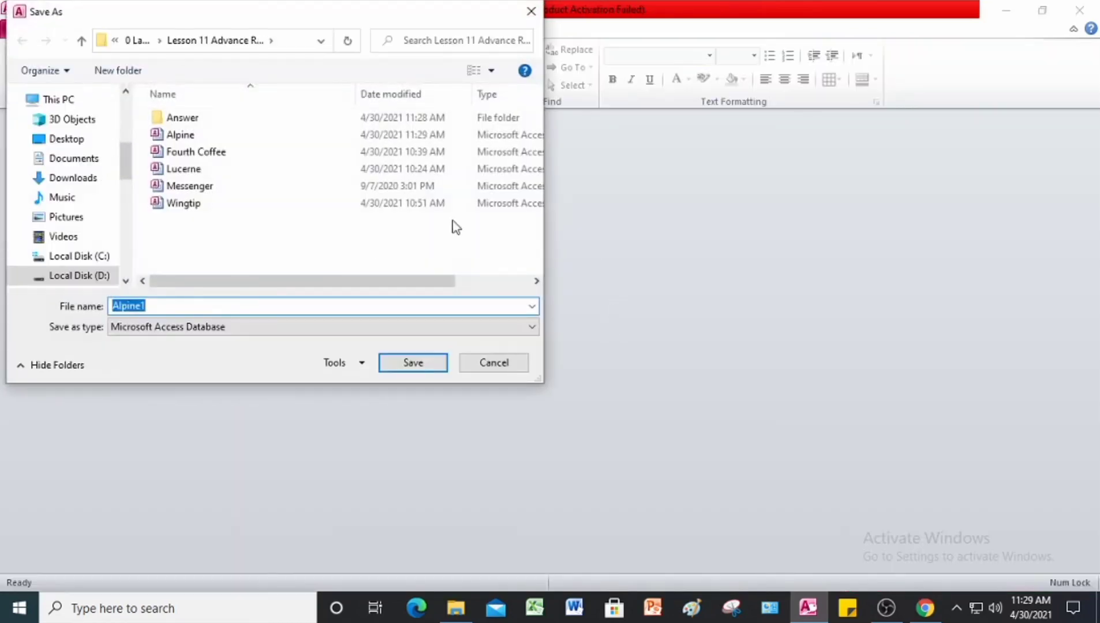
{"action": "left_click", "coordinate": [195, 308]}
{"action": "key", "text": "BackSpace"}
{"action": "type", "text": "JL"}
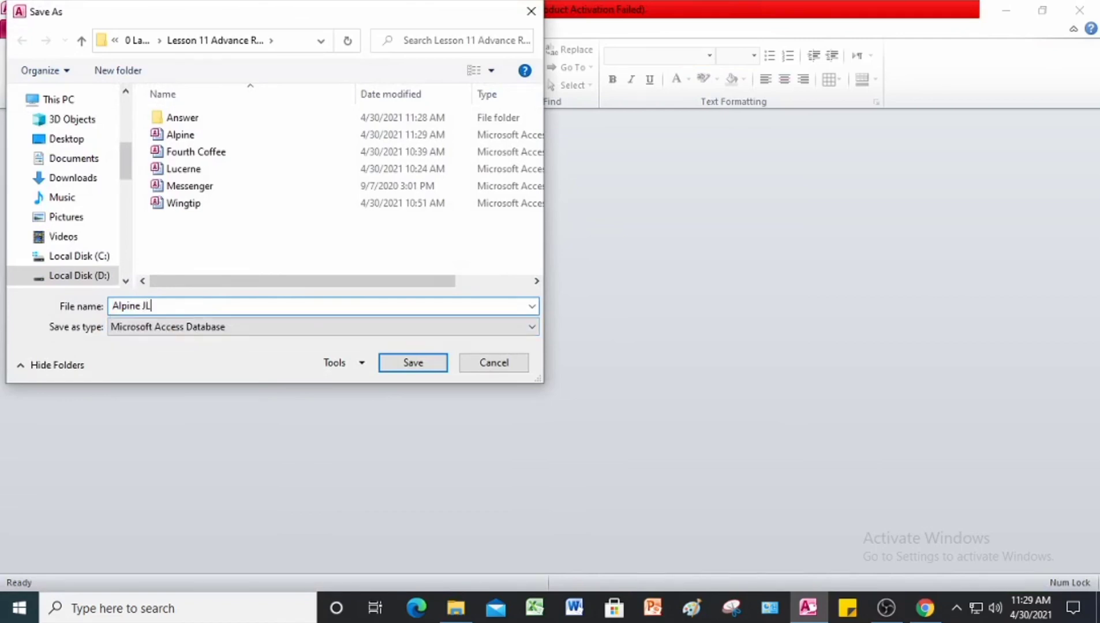
{"action": "left_click", "coordinate": [190, 121]}
{"action": "double_click", "coordinate": [185, 118]}
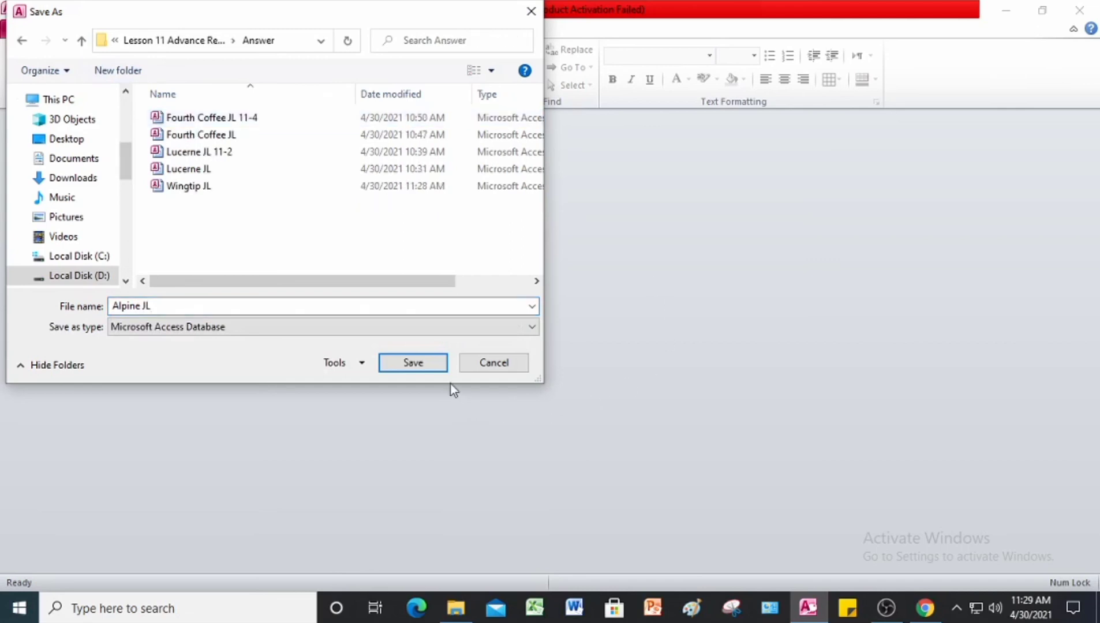
{"action": "left_click", "coordinate": [426, 366]}
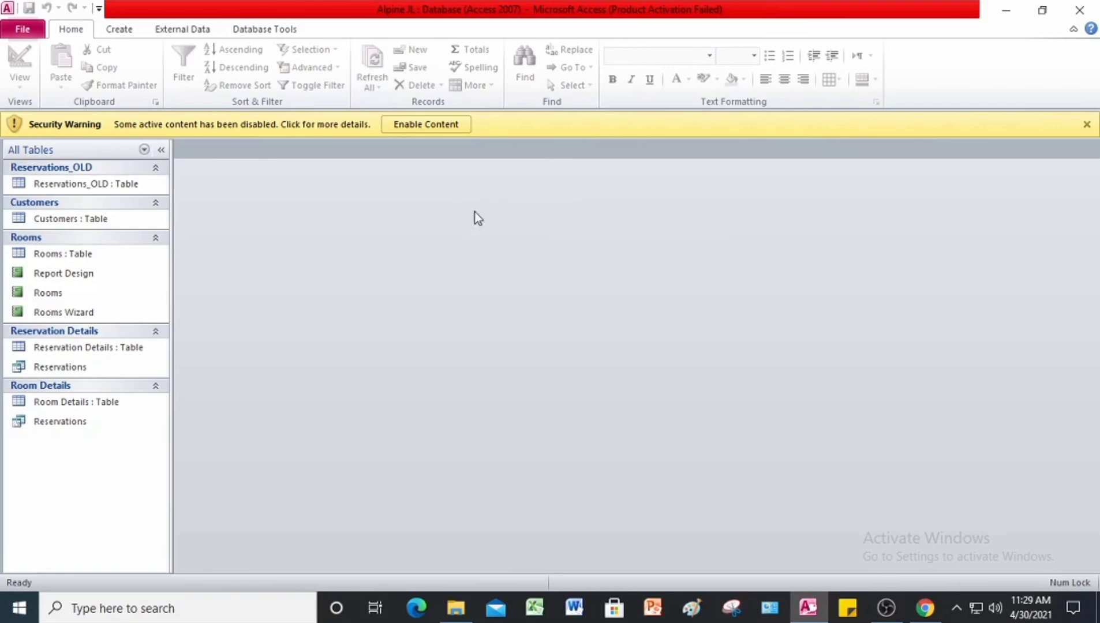
{"action": "left_click", "coordinate": [434, 125]}
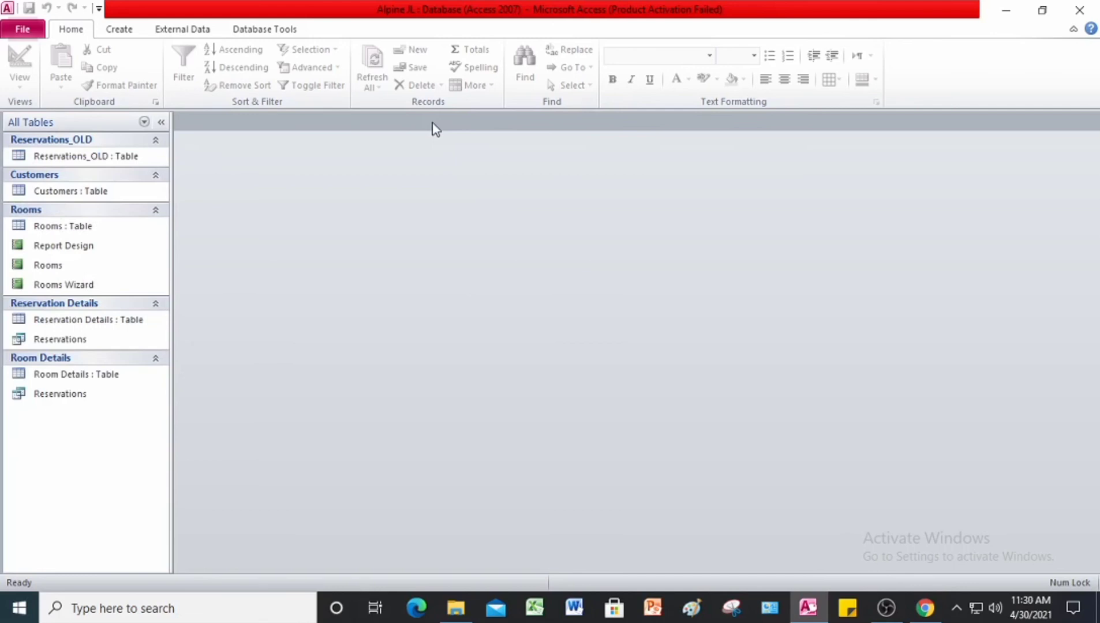
- Open the Customers table and start the Label Wizard for it with the C2160 label size and the default font settings
{"action": "double_click", "coordinate": [51, 194]}
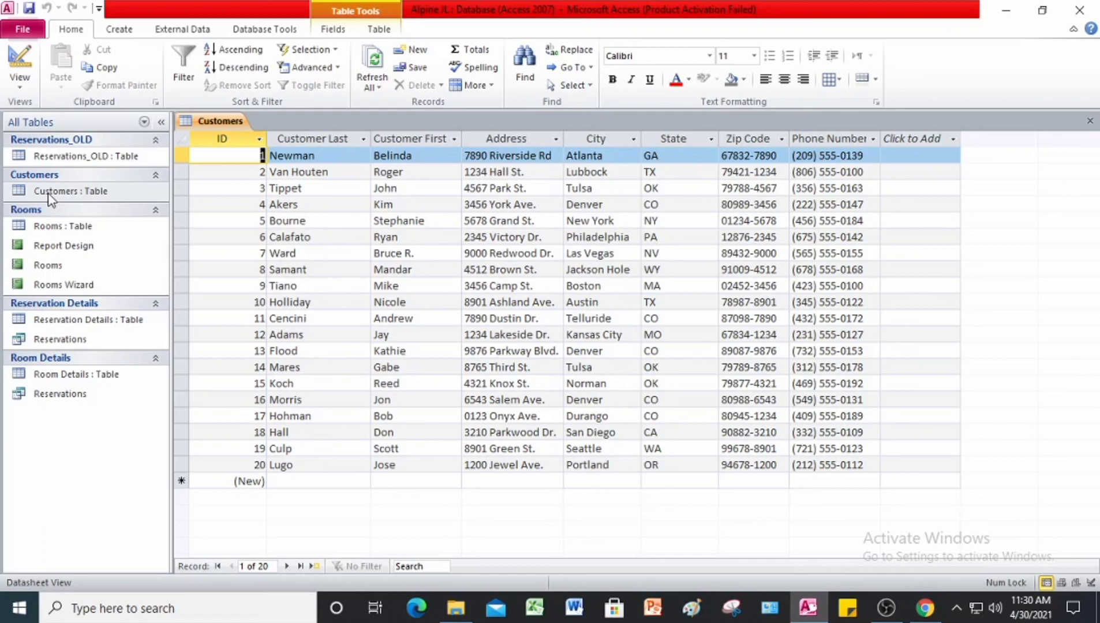
{"action": "left_click", "coordinate": [128, 29]}
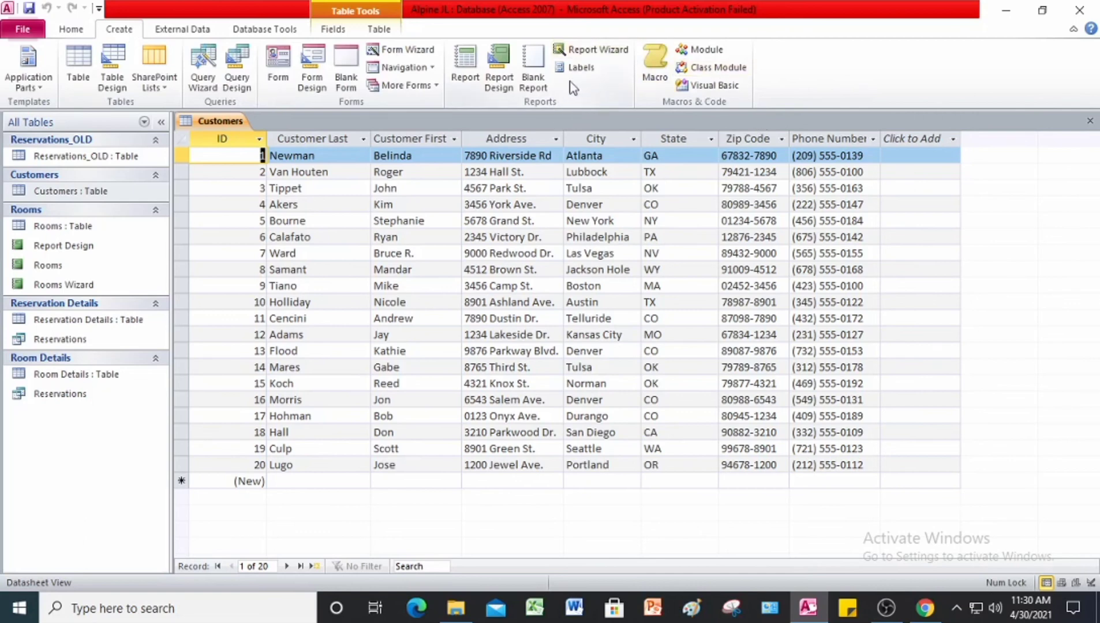
{"action": "left_click", "coordinate": [578, 67]}
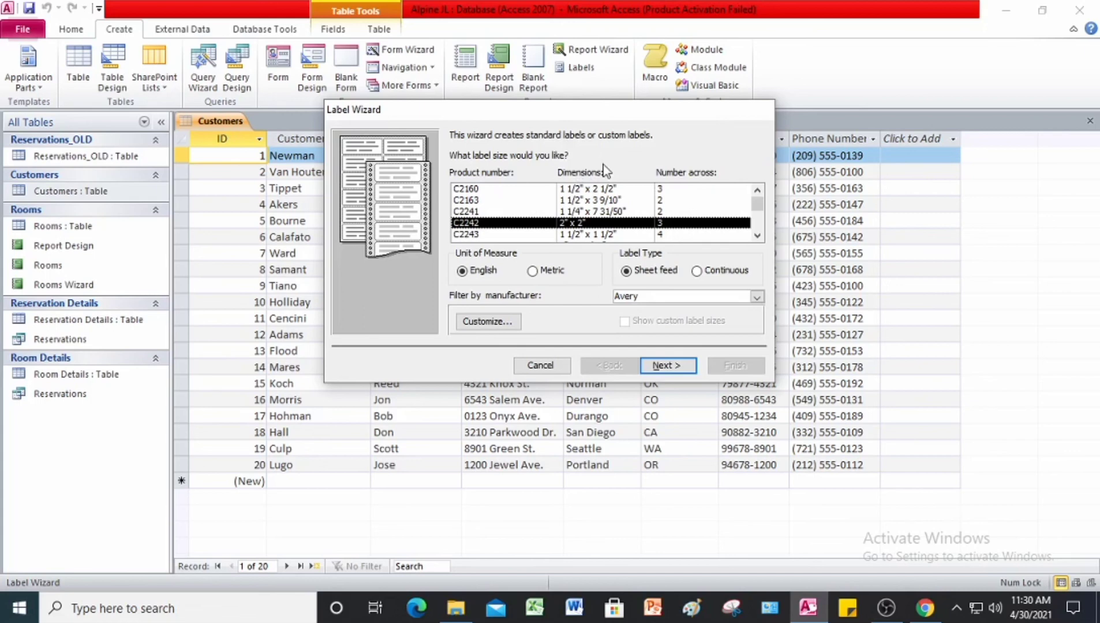
{"action": "left_click", "coordinate": [483, 192]}
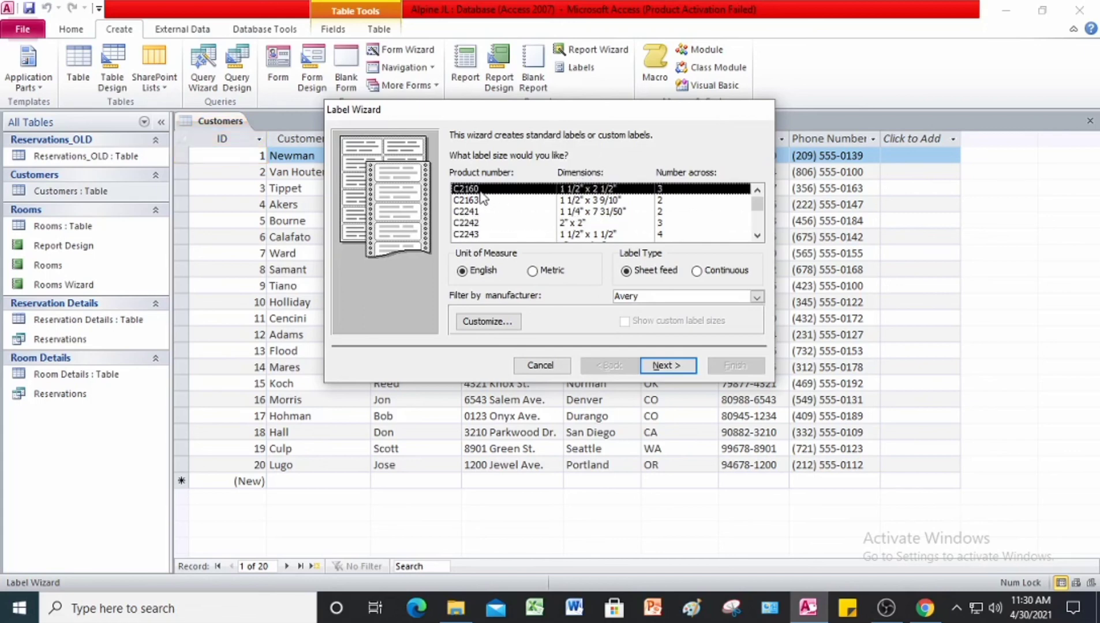
{"action": "left_click", "coordinate": [670, 366]}
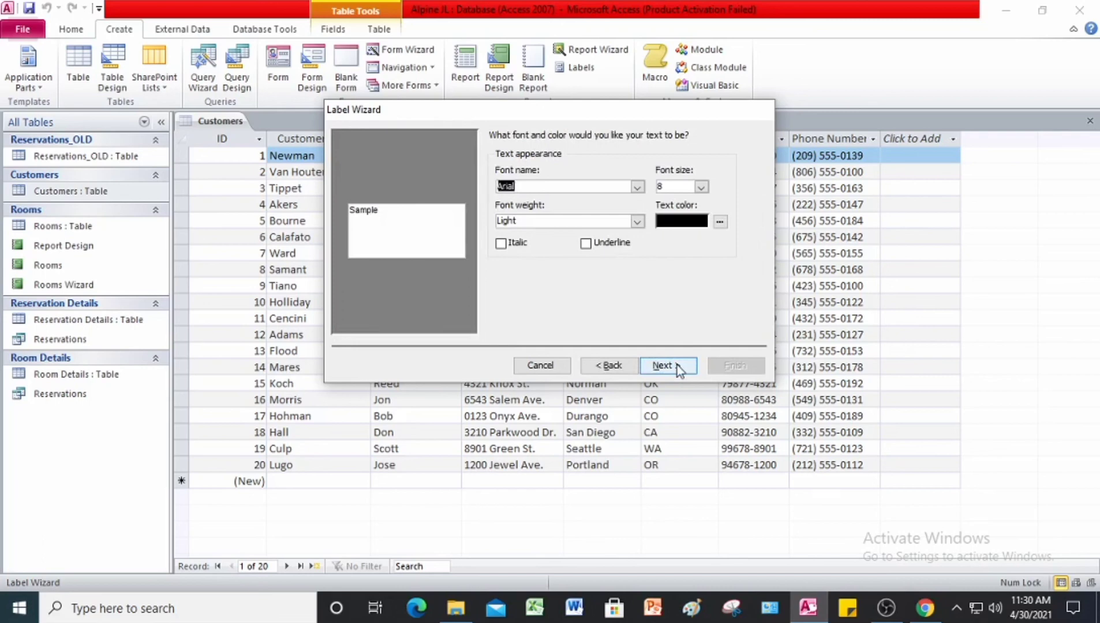
{"action": "left_click", "coordinate": [677, 365]}
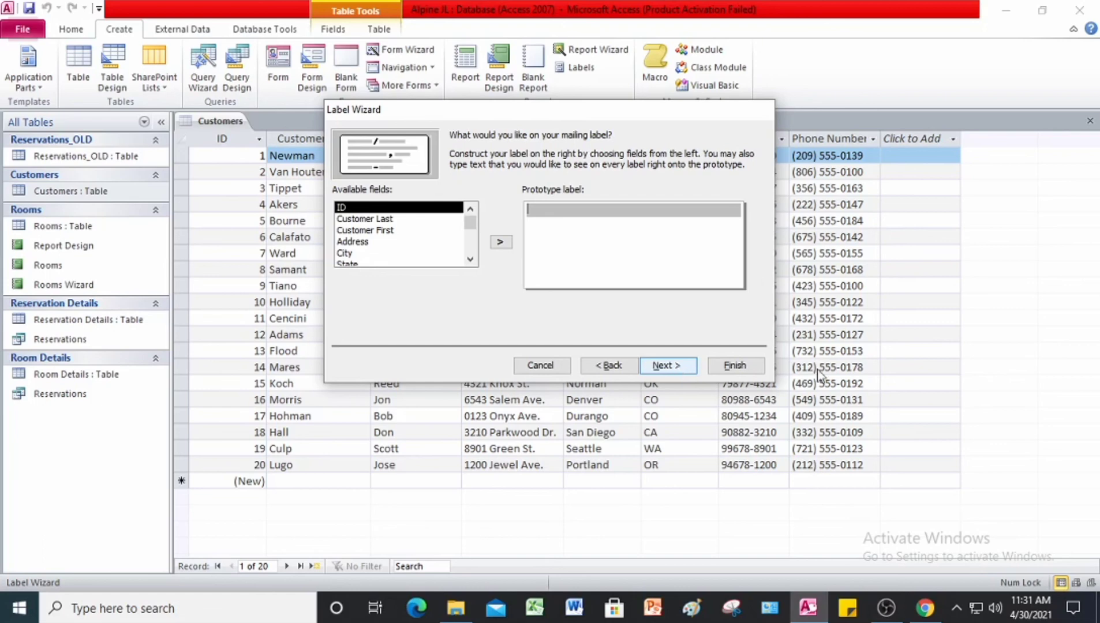
- Place the Customer First field twice, separated by a space, on the first line of the prototype label and start a second line
{"action": "left_click", "coordinate": [389, 231]}
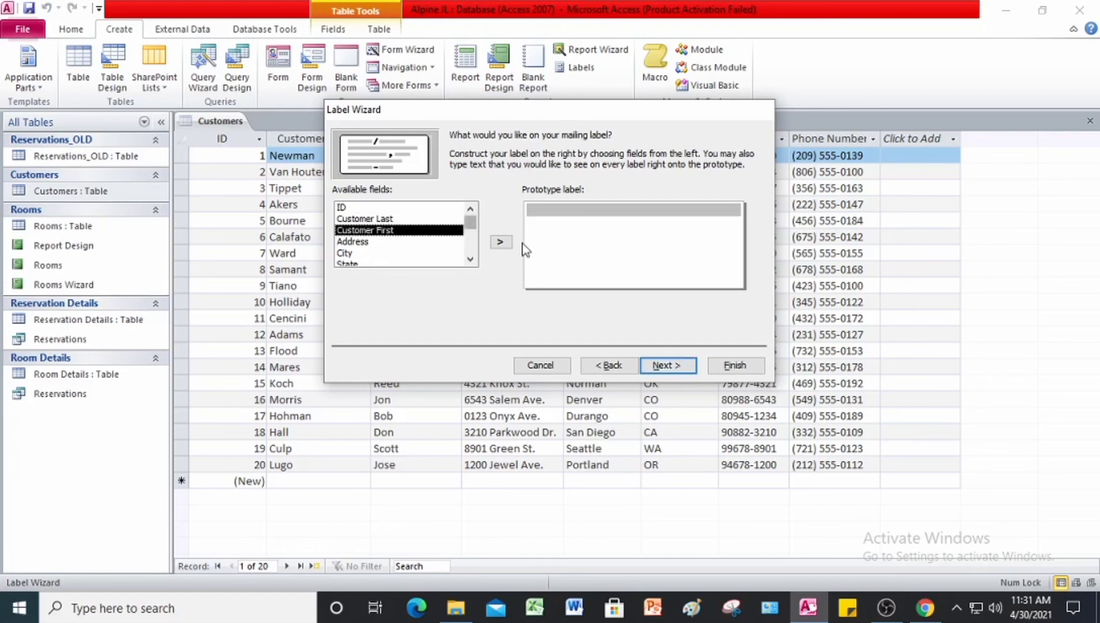
{"action": "left_click", "coordinate": [502, 243]}
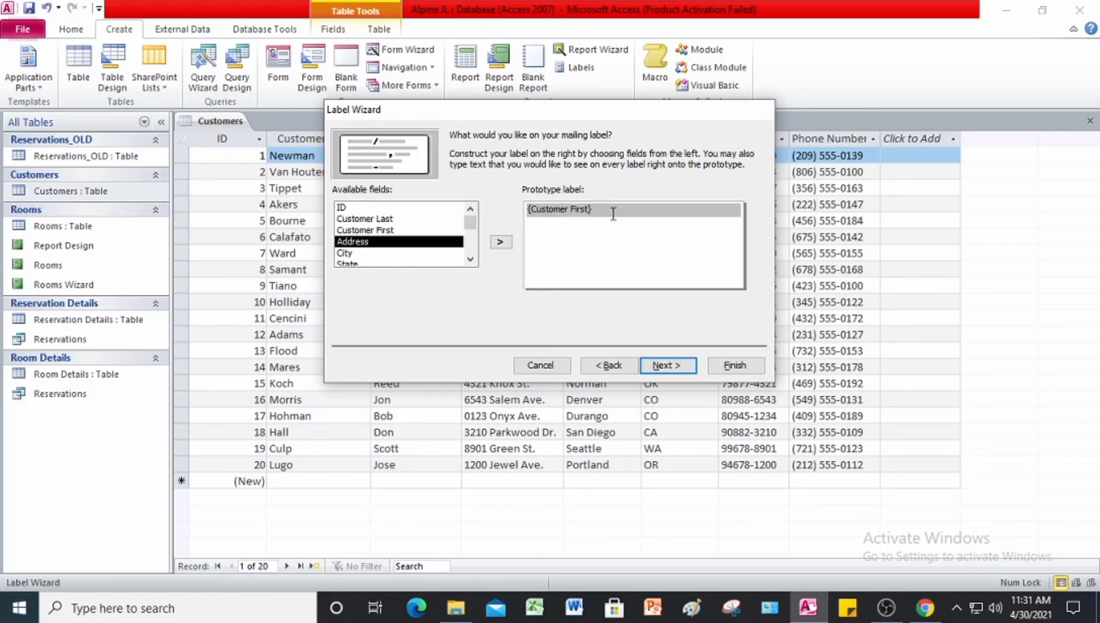
{"action": "left_click", "coordinate": [387, 230]}
{"action": "left_click", "coordinate": [500, 243]}
{"action": "key", "text": "Return"}
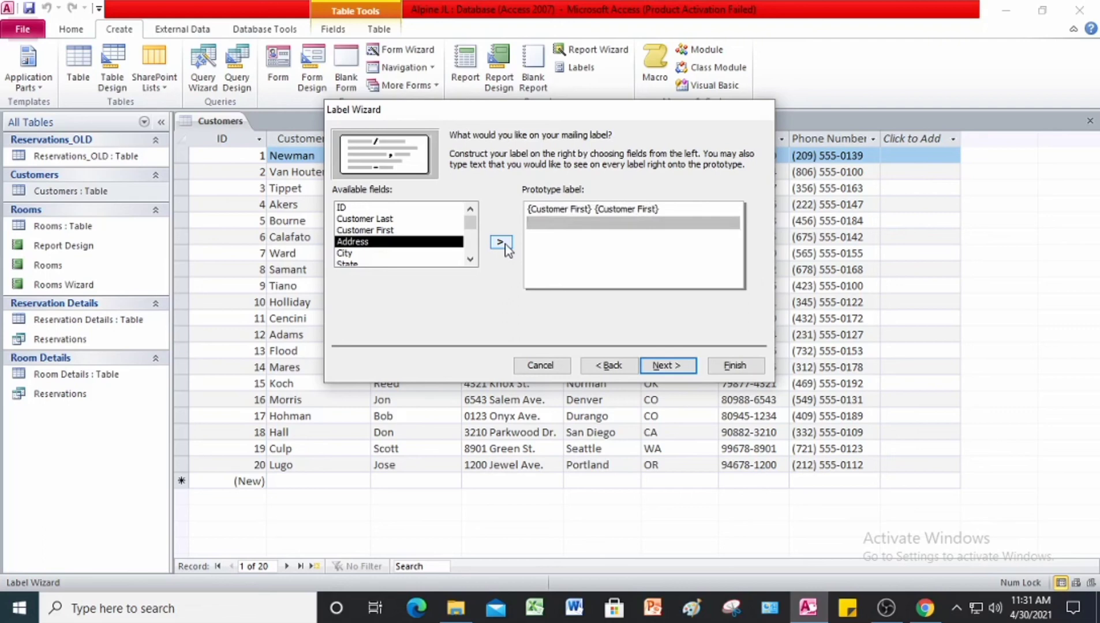
- Put Address and City on the prototype label's second line and State and Zip Code on the third, separating the fields with spaces
{"action": "left_click", "coordinate": [496, 245]}
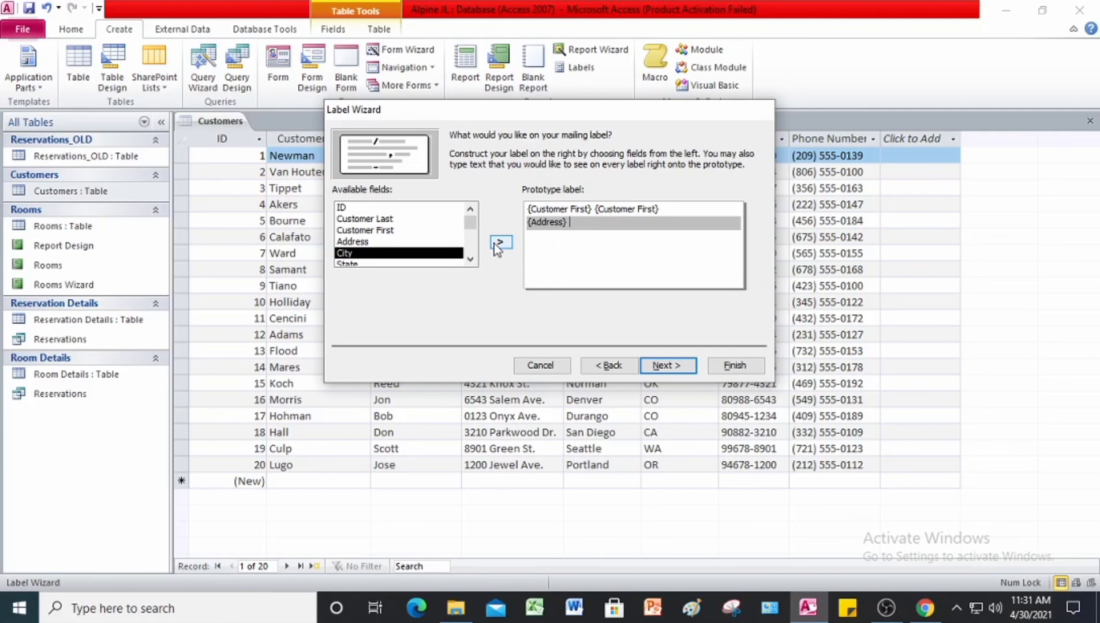
{"action": "left_click", "coordinate": [499, 244]}
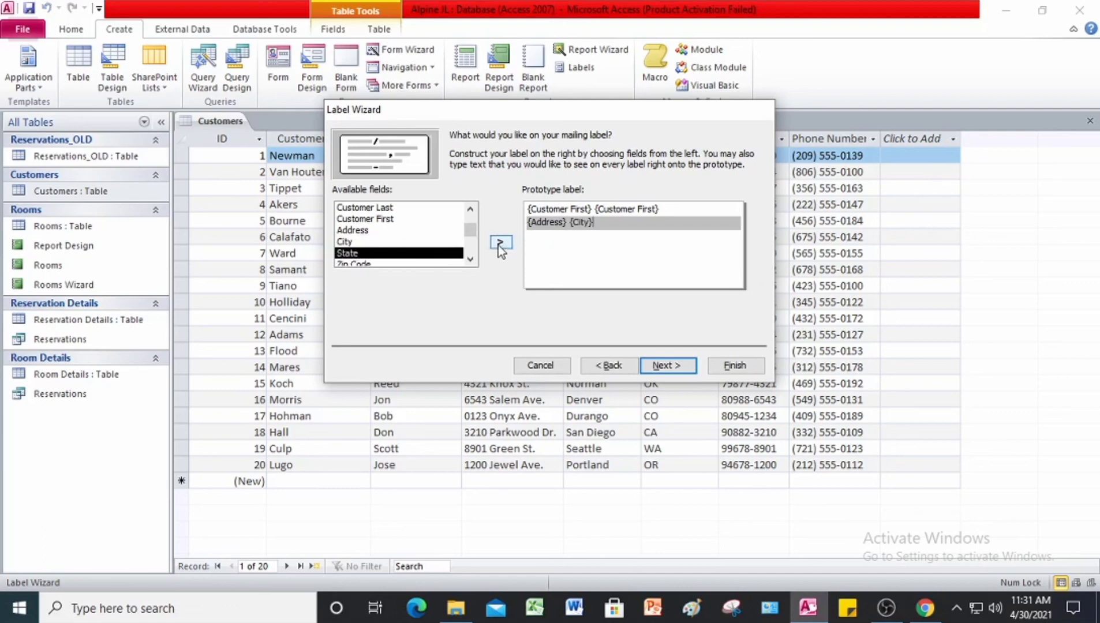
{"action": "key", "text": "Return"}
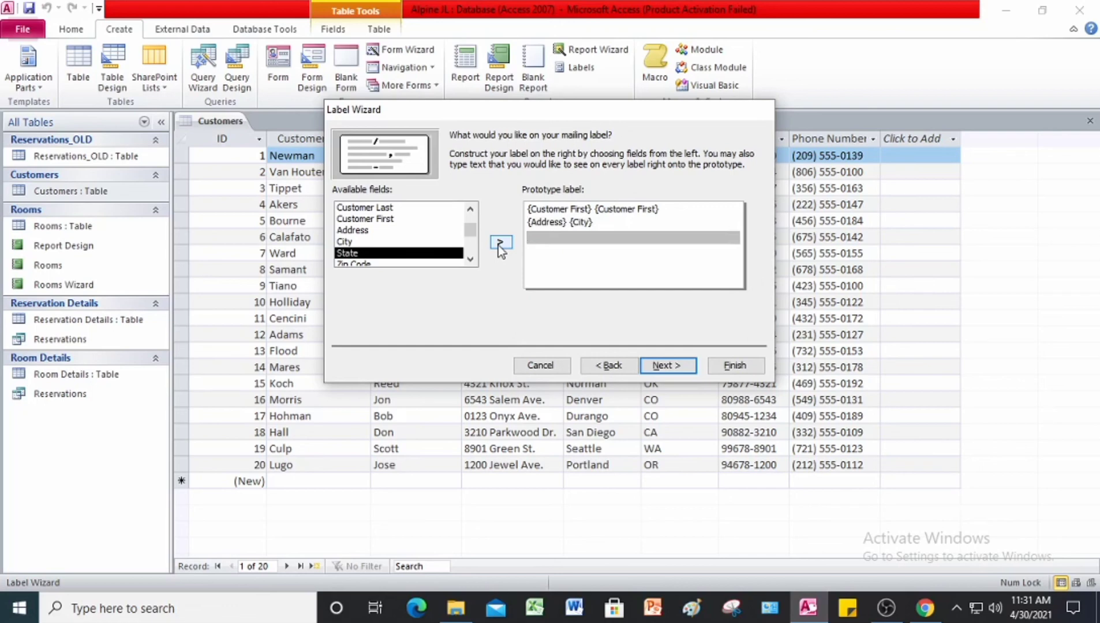
{"action": "left_click", "coordinate": [500, 243]}
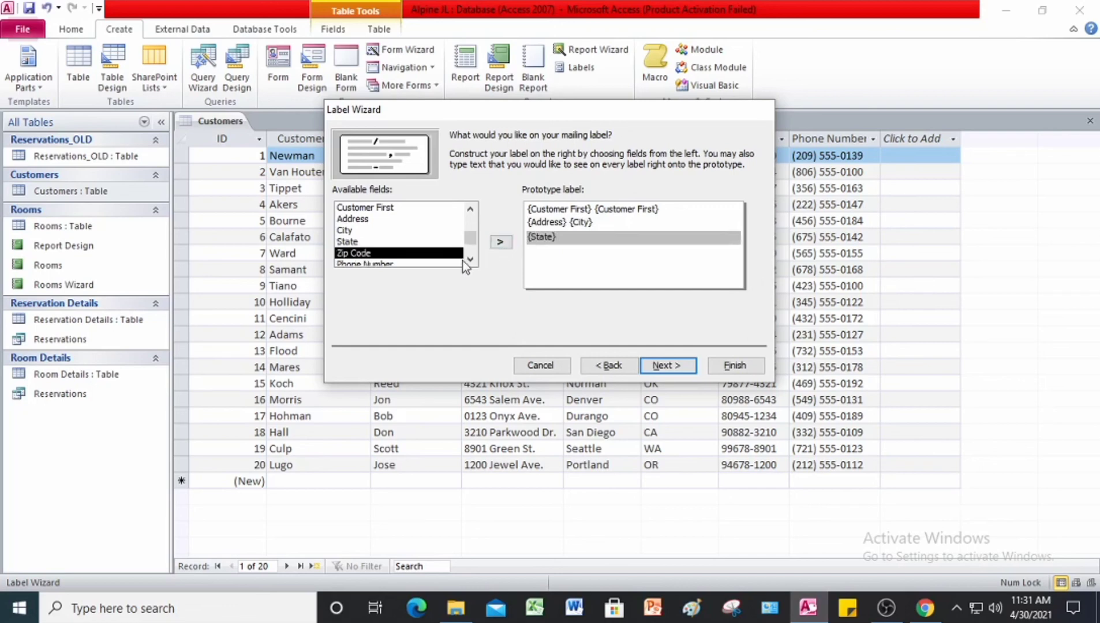
{"action": "left_click", "coordinate": [497, 244]}
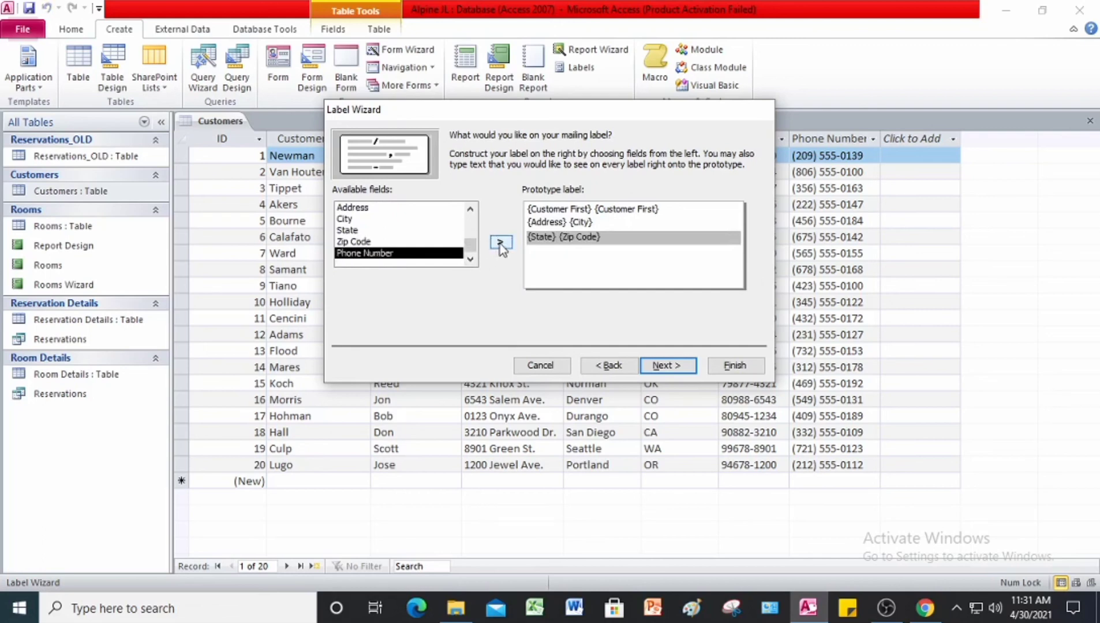
- Accept the label layout without any sort field, name the report Customers Labels and finish the wizard with the print preview option
{"action": "left_click", "coordinate": [664, 370]}
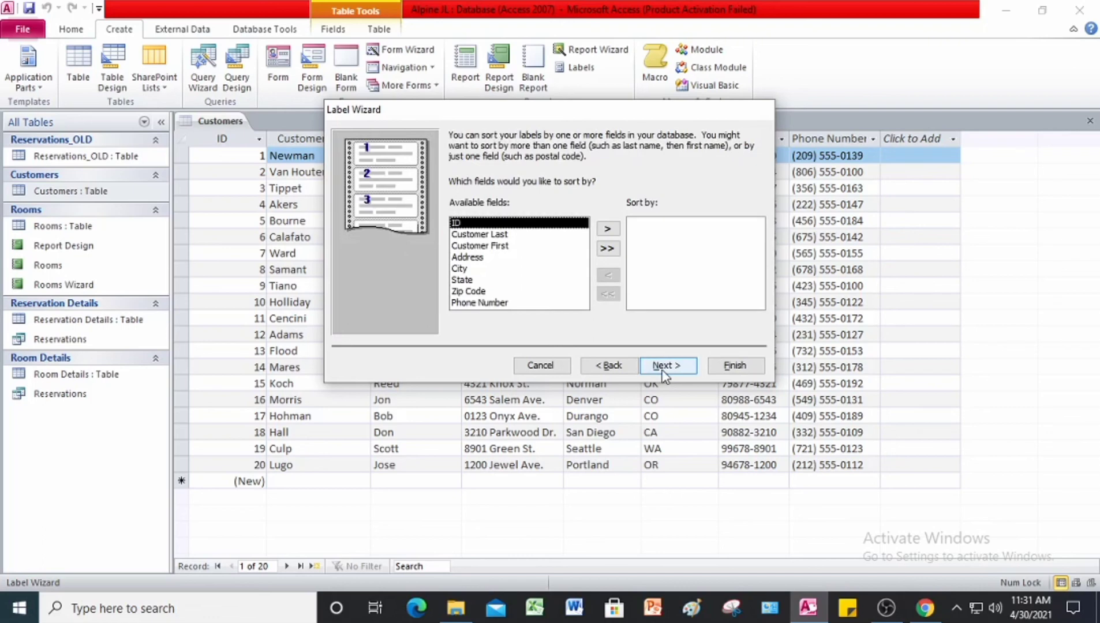
{"action": "left_click", "coordinate": [665, 366]}
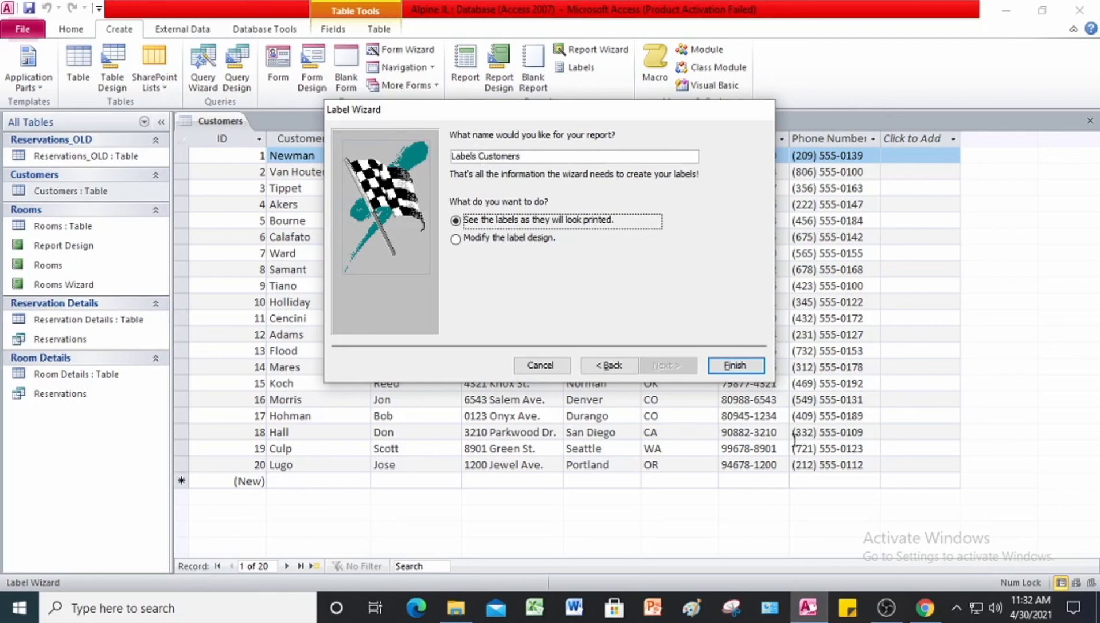
{"action": "key", "text": "BackSpace"}
{"action": "key", "text": "BackSpace"}
{"action": "key", "text": "BackSpace"}
{"action": "key", "text": "BackSpace"}
{"action": "key", "text": "BackSpace"}
{"action": "key", "text": "BackSpace"}
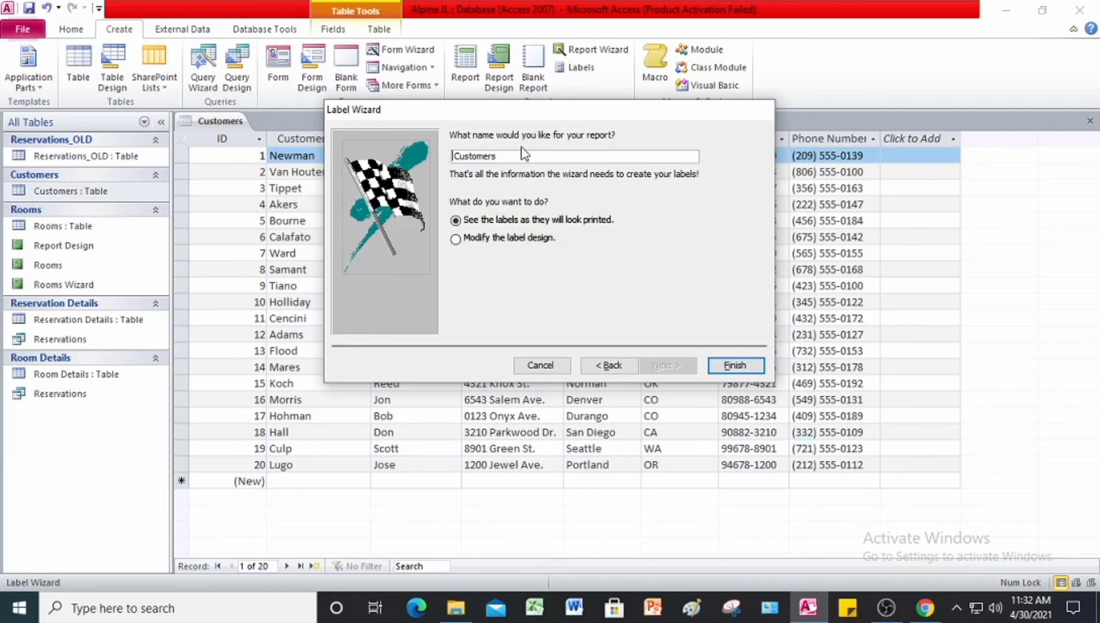
{"action": "key", "text": "Delete"}
{"action": "type", "text": "Labels"}
{"action": "left_click", "coordinate": [743, 364]}
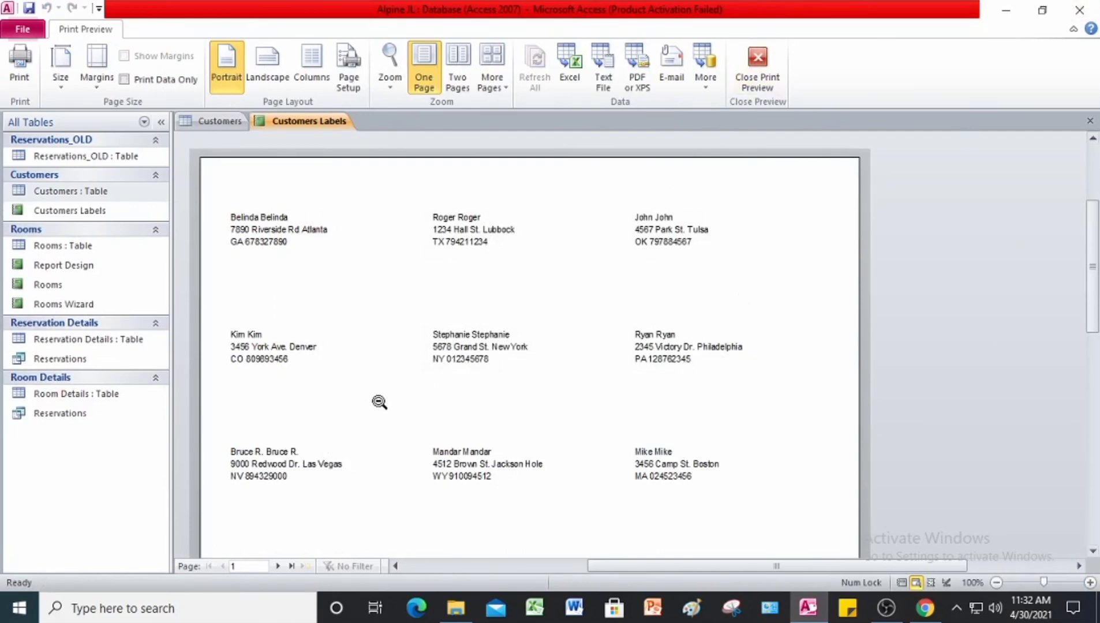
- Look over the previewed labels, then save the Customers Labels report and exit Access
{"action": "left_click", "coordinate": [423, 386]}
{"action": "left_click", "coordinate": [549, 363]}
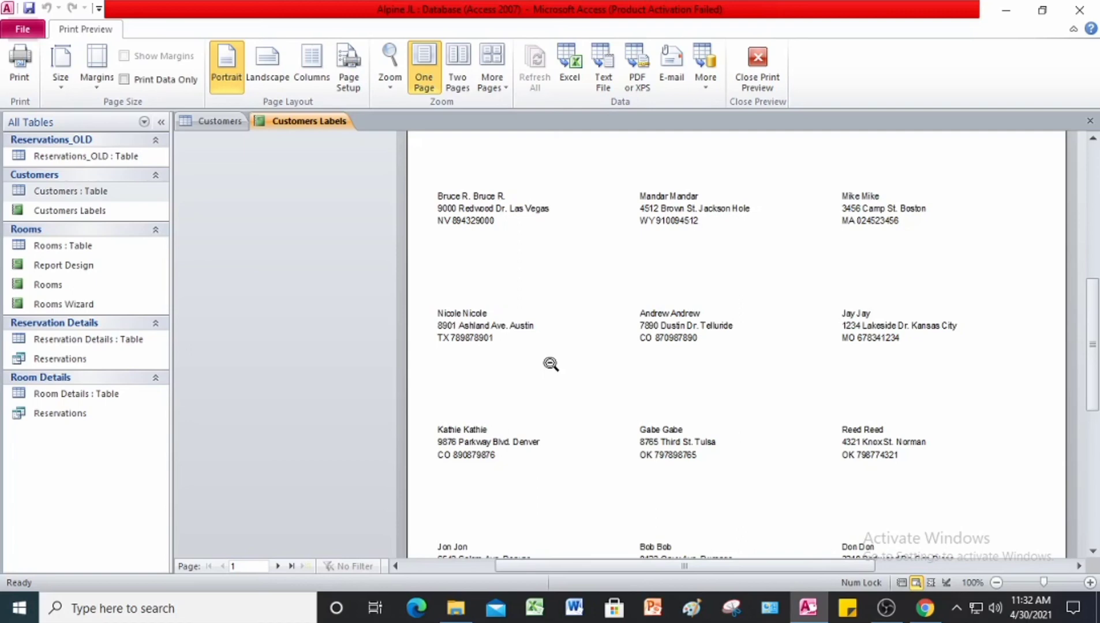
{"action": "right_click", "coordinate": [292, 123]}
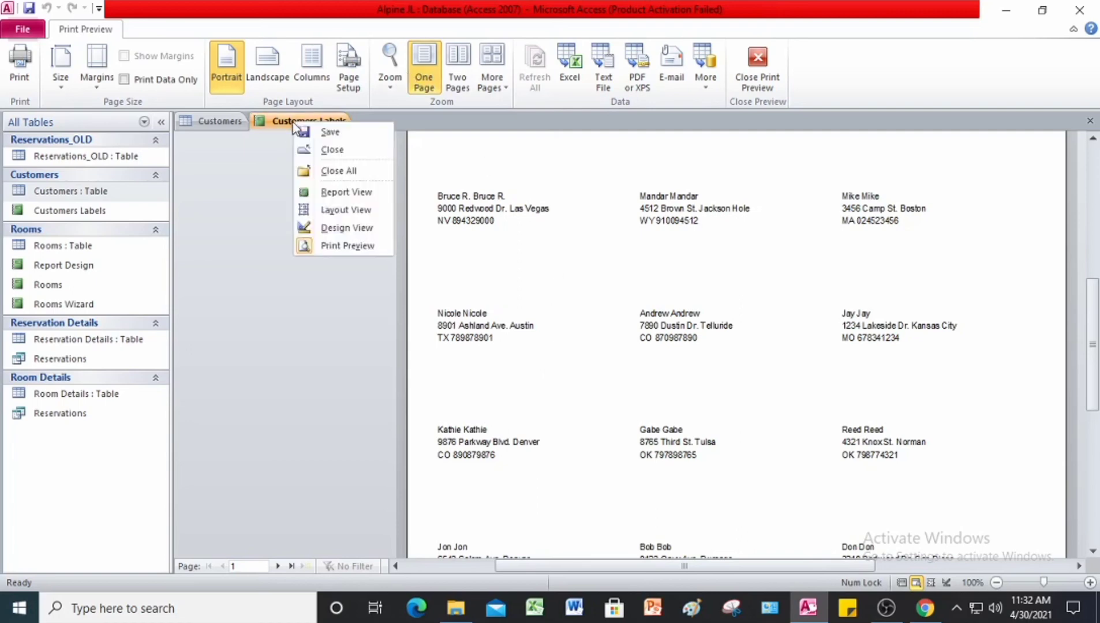
{"action": "left_click", "coordinate": [325, 130]}
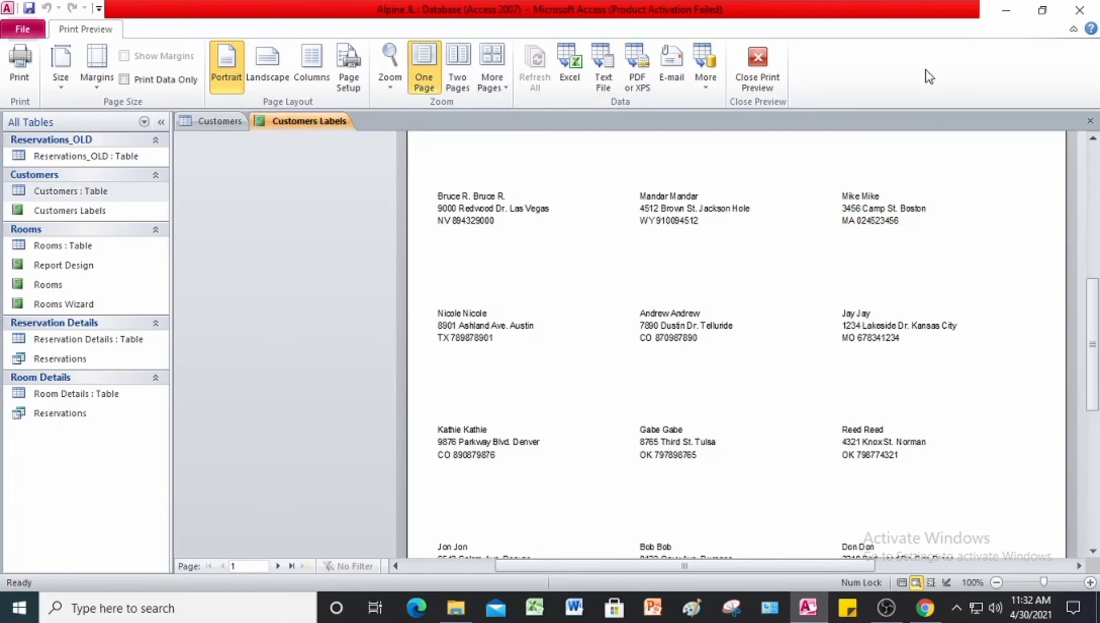
{"action": "left_click", "coordinate": [1079, 10]}
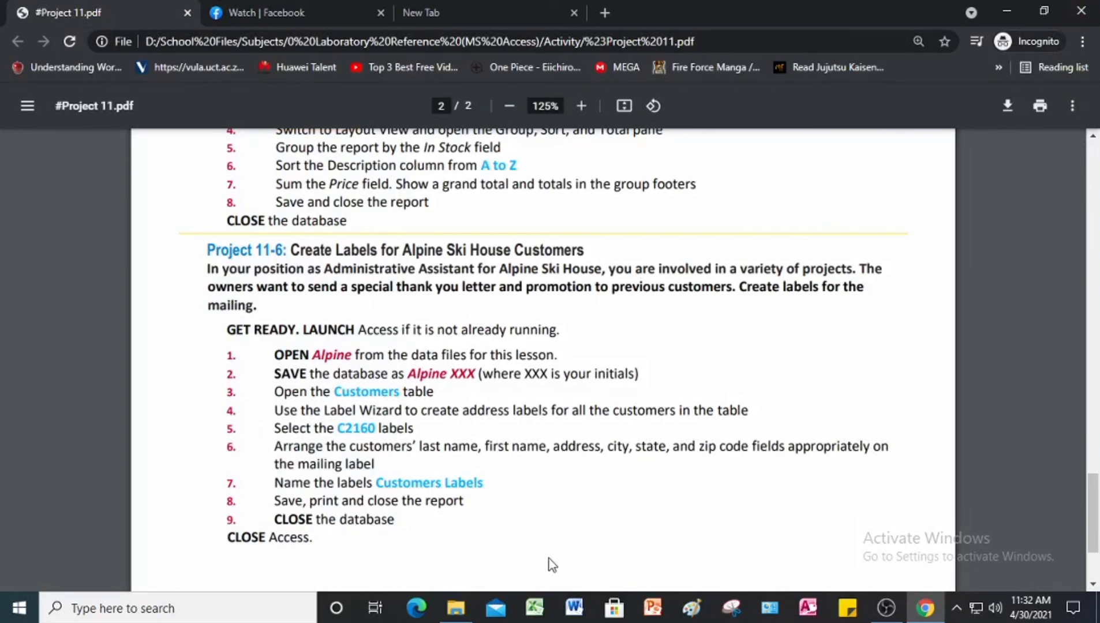
- Switch to File Explorer and check the saved project databases in the Answer folder
{"action": "left_click", "coordinate": [468, 619]}
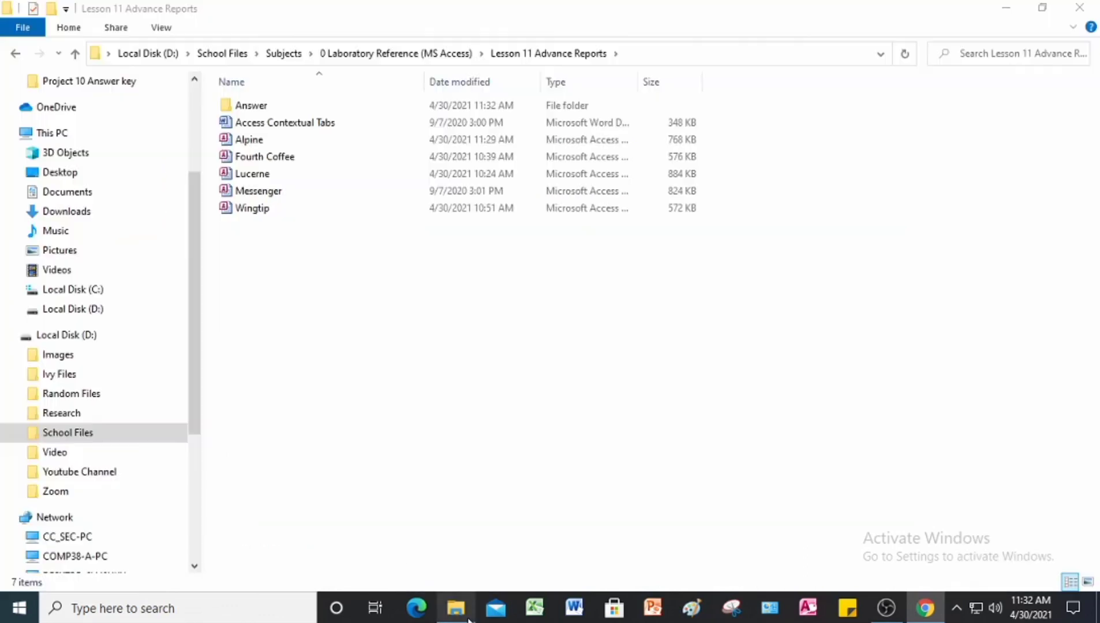
{"action": "left_click", "coordinate": [270, 107]}
{"action": "double_click", "coordinate": [270, 107]}
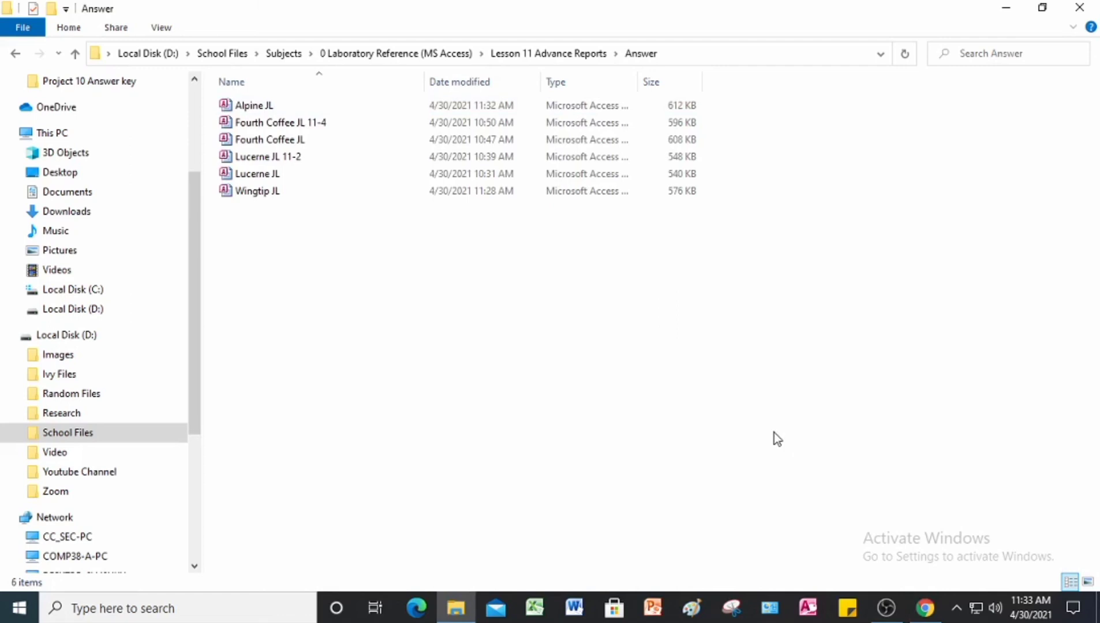
{"action": "left_click", "coordinate": [268, 110]}
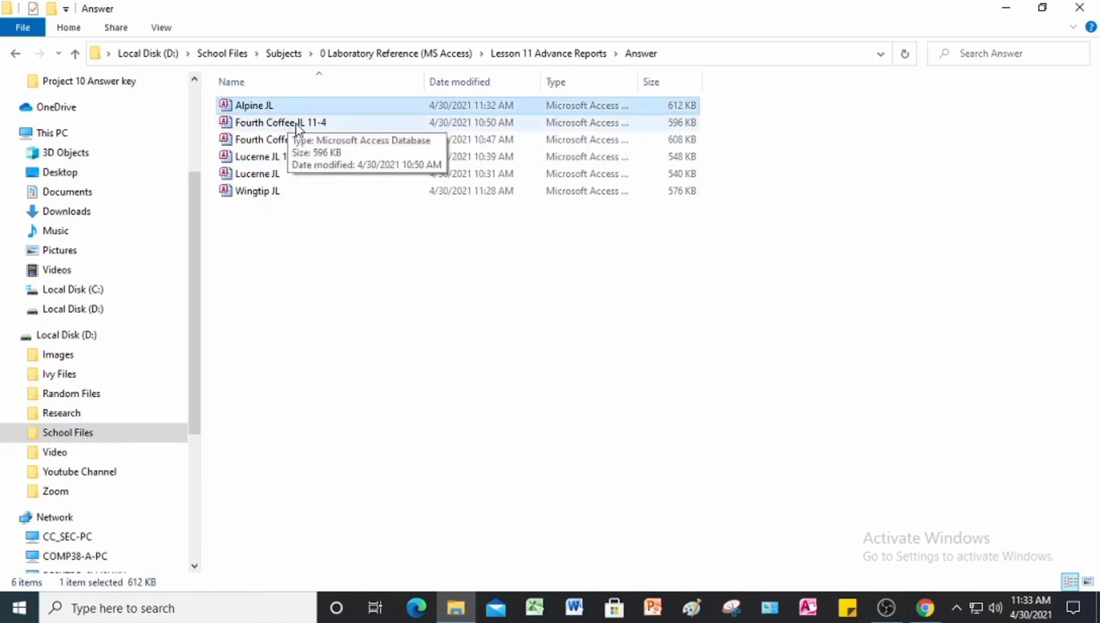
{"action": "left_click", "coordinate": [296, 123]}
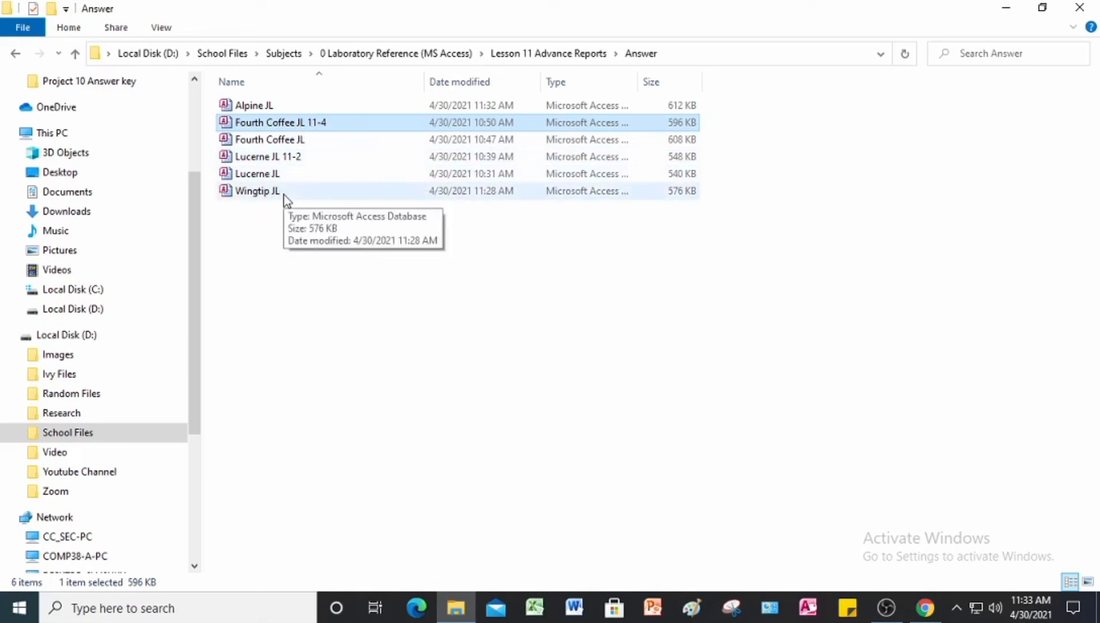
- Switch to the Project 11 PDF in Chrome and review the activities back to Project 11-1
{"action": "left_click", "coordinate": [925, 607]}
{"action": "scroll", "coordinate": [523, 331], "scroll_direction": "up", "scroll_amount": 20}
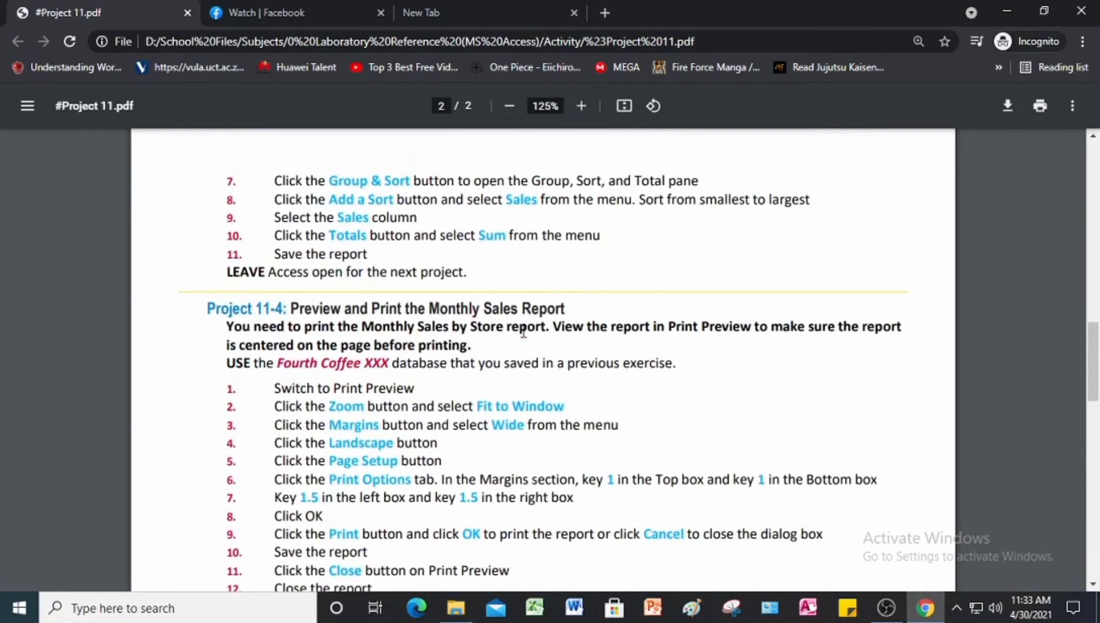
{"action": "scroll", "coordinate": [524, 331], "scroll_direction": "up", "scroll_amount": 10}
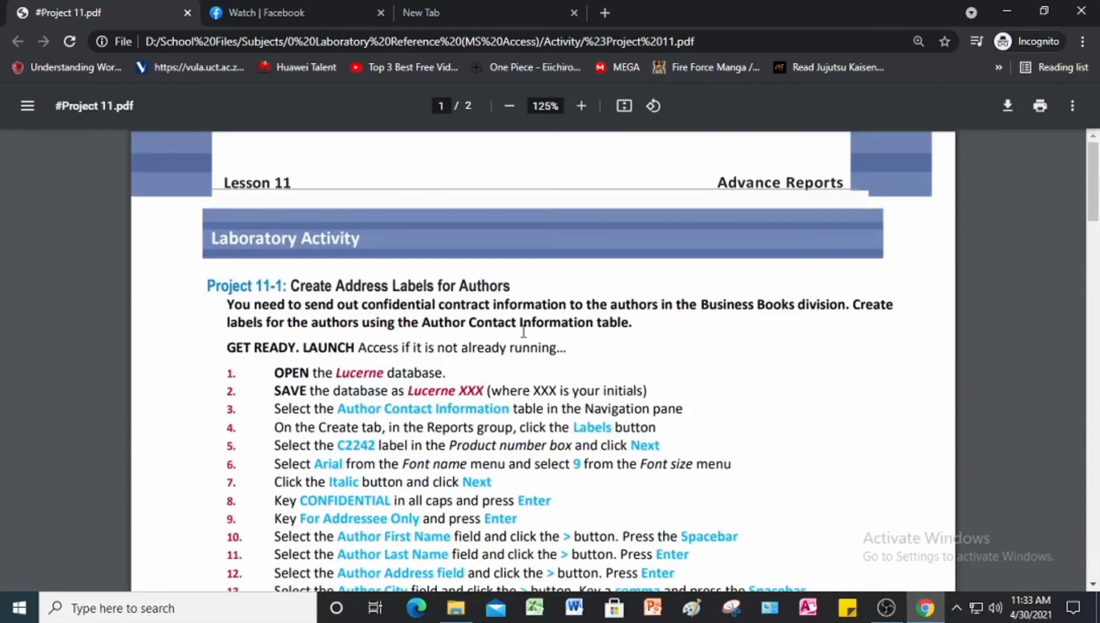